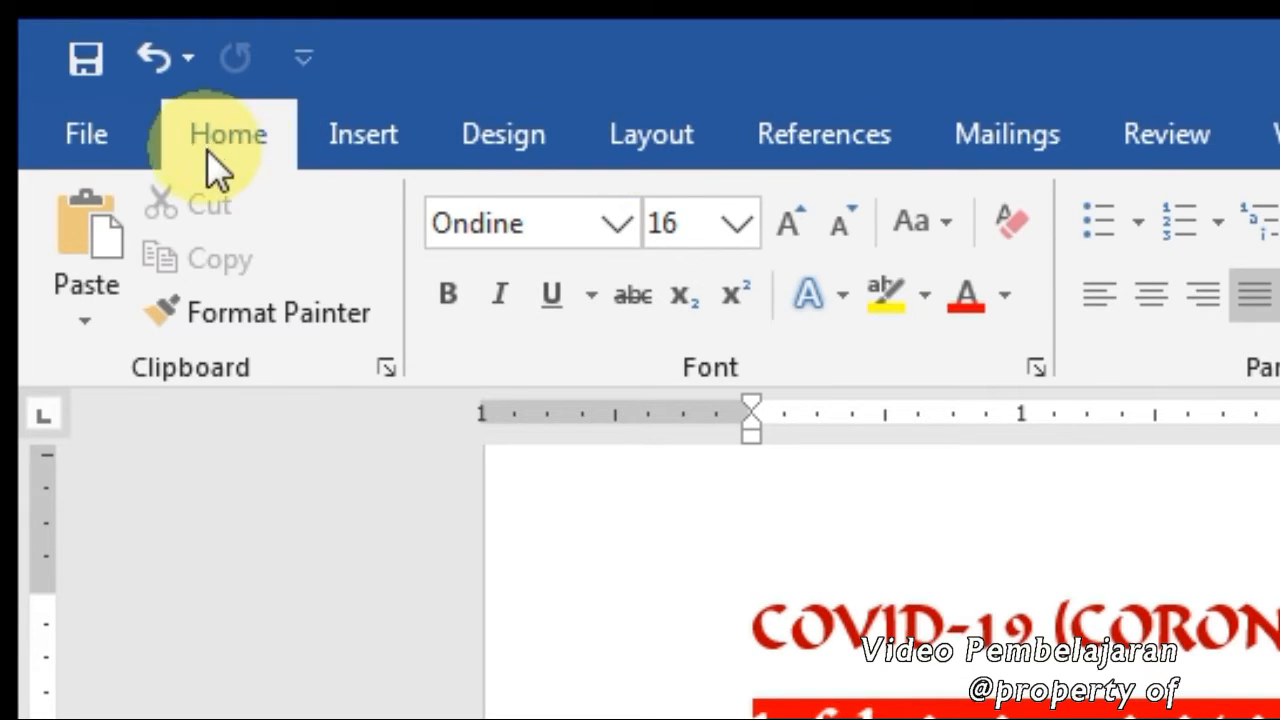
{"action": "left_click", "coordinate": [378, 140]}
{"action": "left_click", "coordinate": [503, 140]}
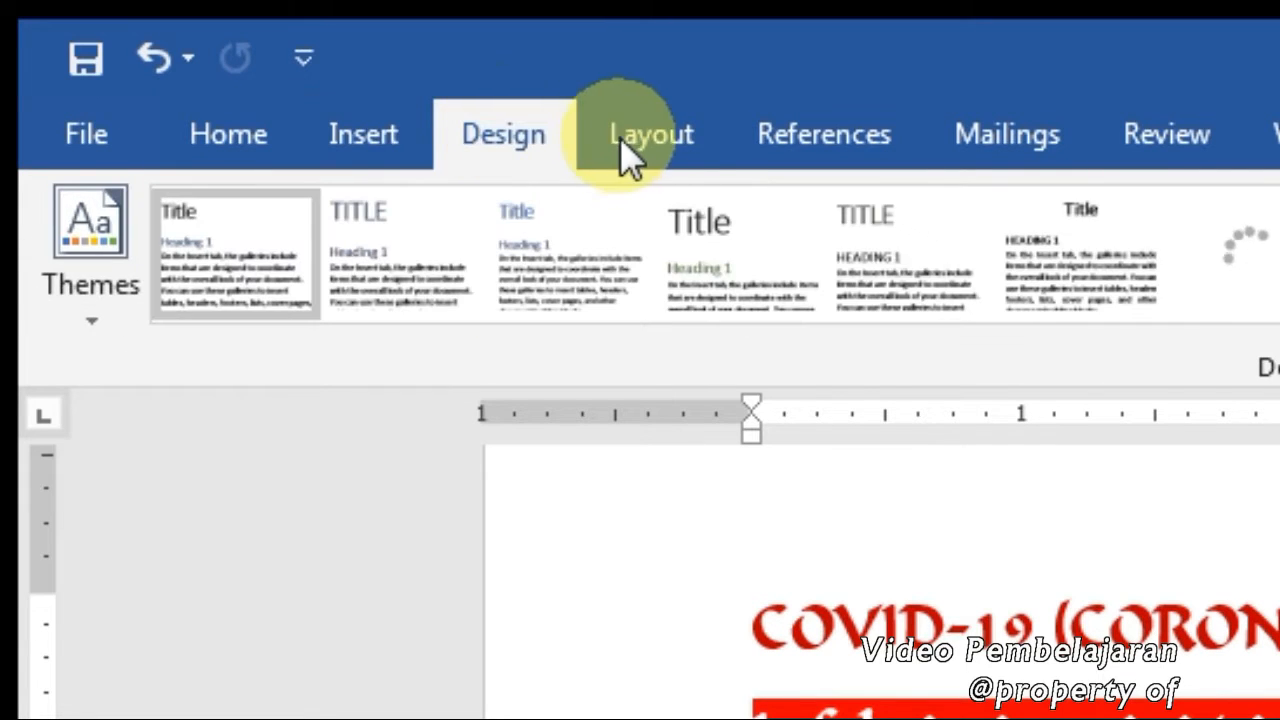
{"action": "left_click", "coordinate": [620, 148]}
{"action": "left_click", "coordinate": [247, 136]}
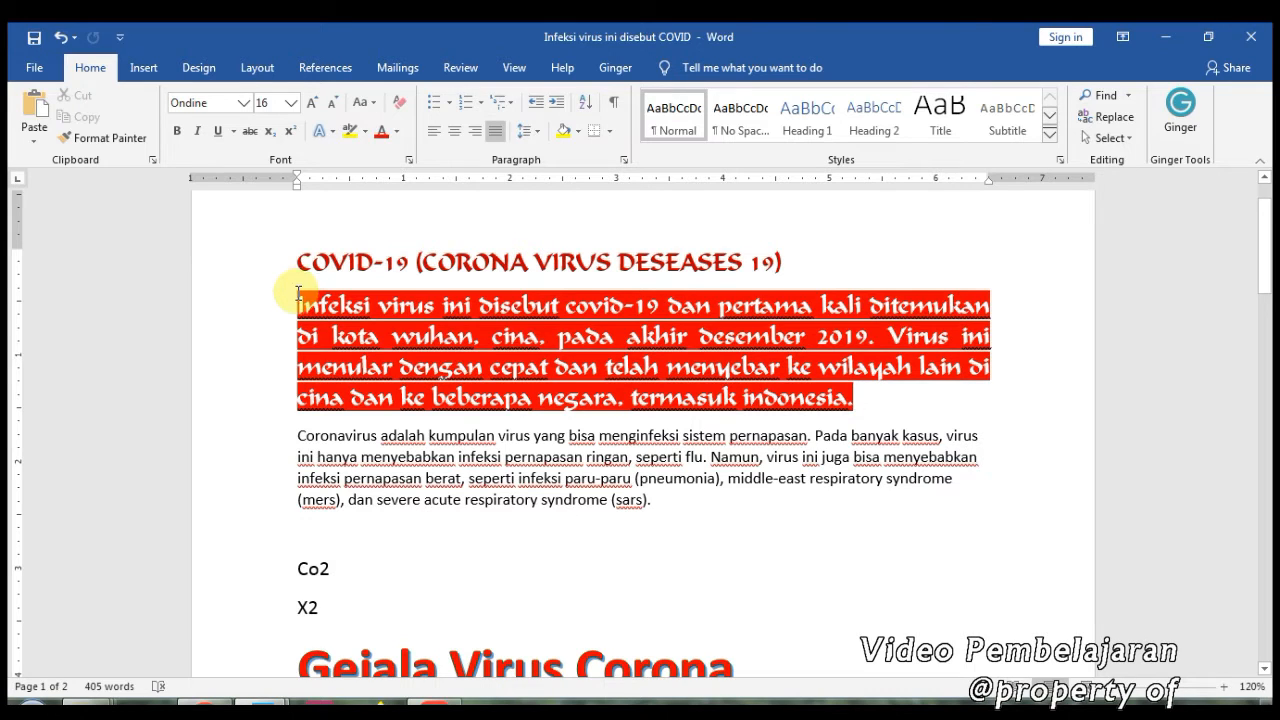
Copy the red-highlighted paragraph that begins with "Infeksi virus ini disebut covid-19"
{"action": "left_click_drag", "start_coordinate": [297, 294], "coordinate": [846, 404]}
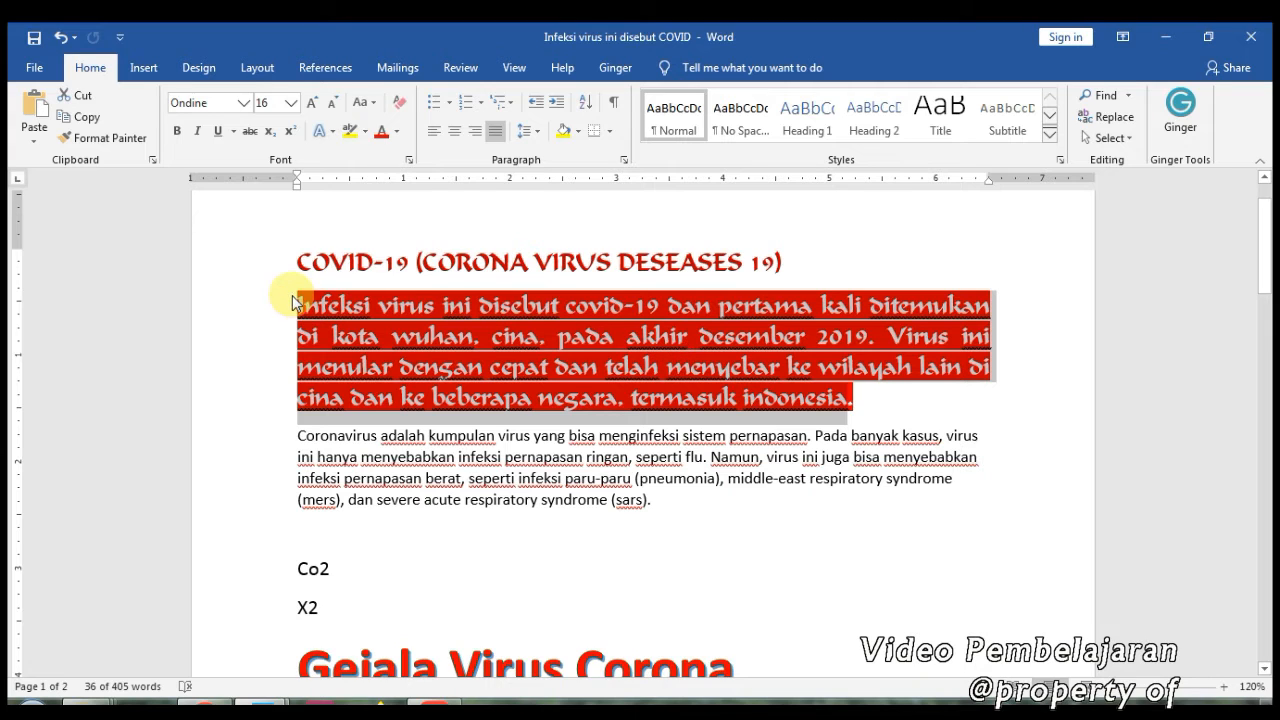
{"action": "left_click_drag", "start_coordinate": [299, 436], "coordinate": [655, 497]}
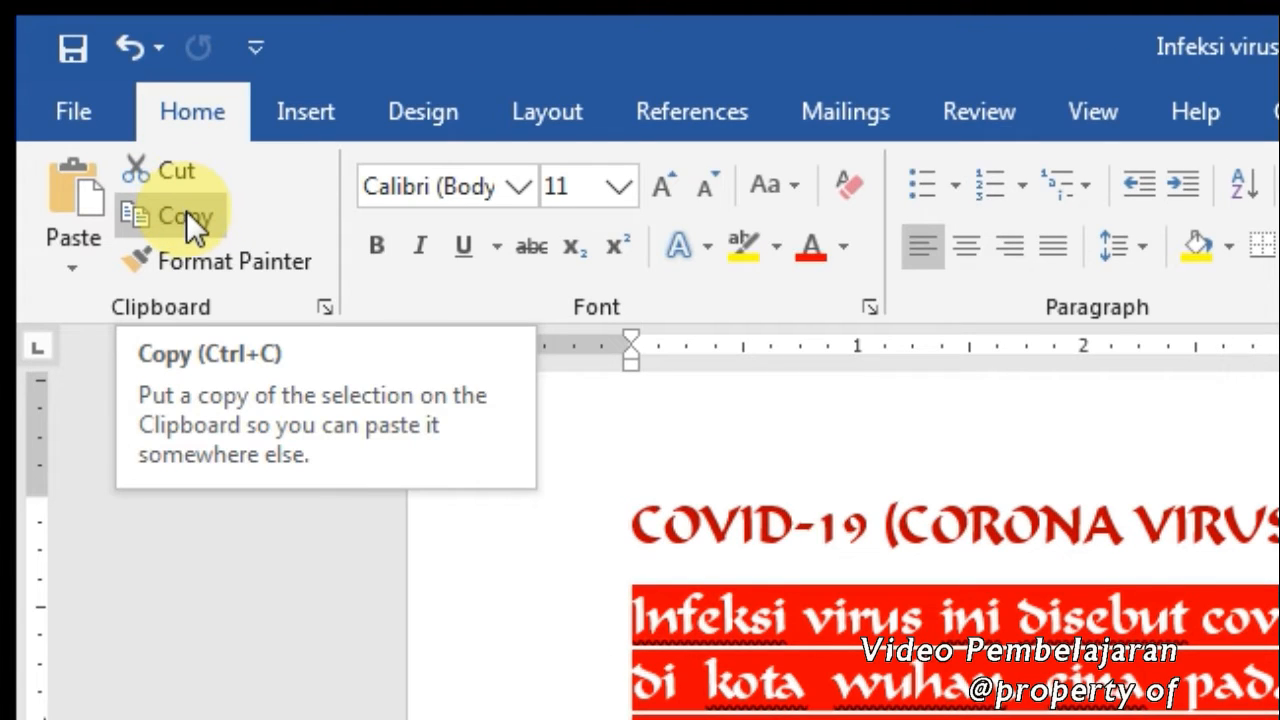
{"action": "left_click", "coordinate": [186, 214]}
{"action": "left_click_drag", "start_coordinate": [625, 600], "coordinate": [1279, 719]}
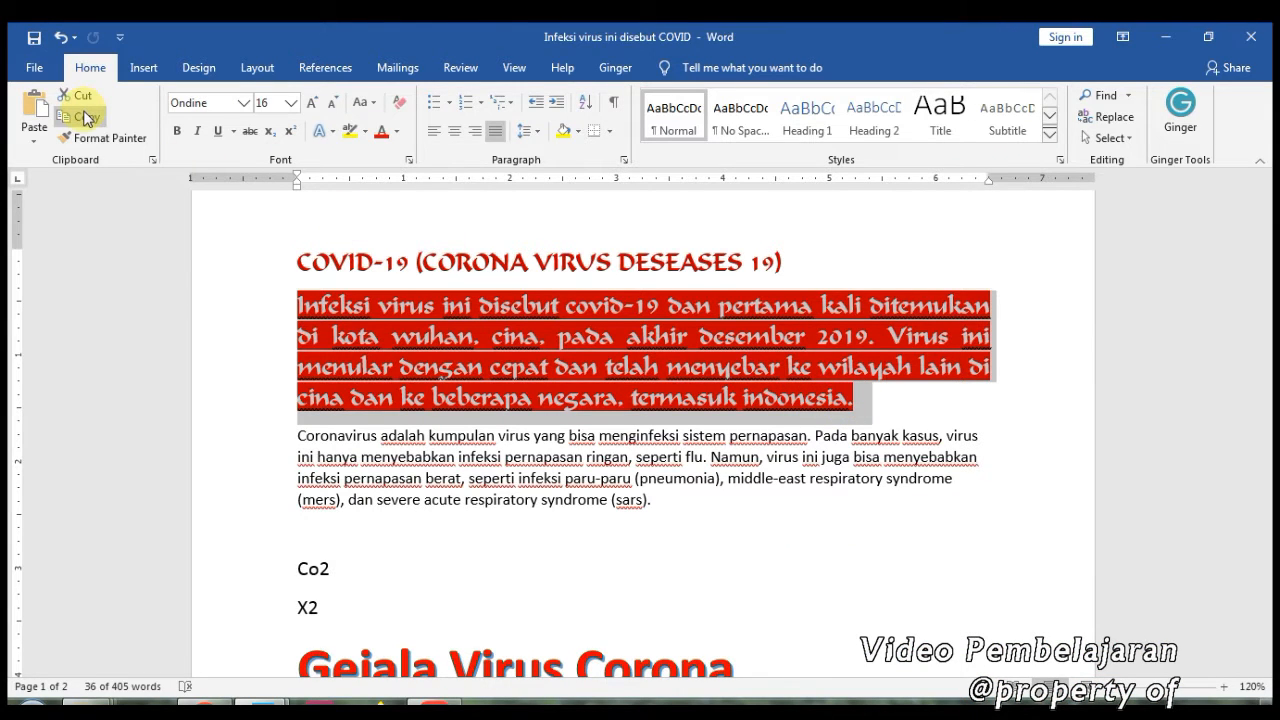
{"action": "left_click", "coordinate": [82, 114]}
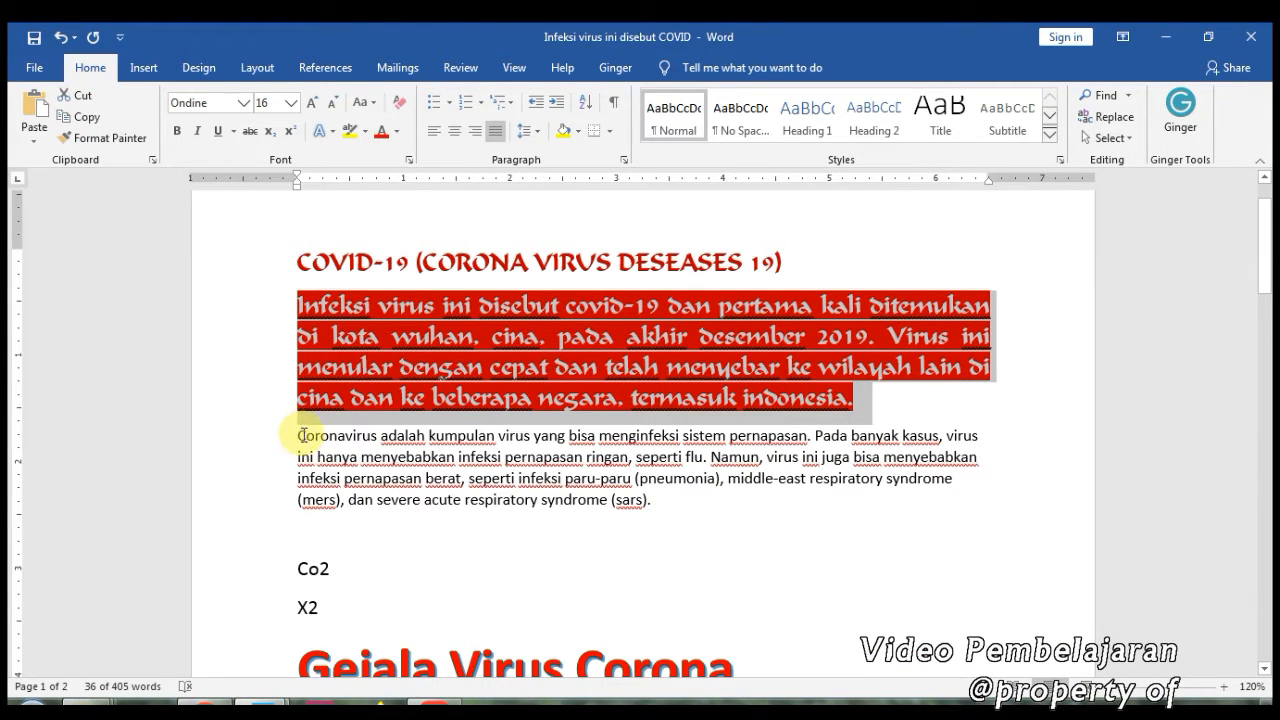
Insert two empty lines between the red-highlighted paragraph and the paragraph beginning with "Coronavirus adalah"
{"action": "left_click", "coordinate": [302, 435]}
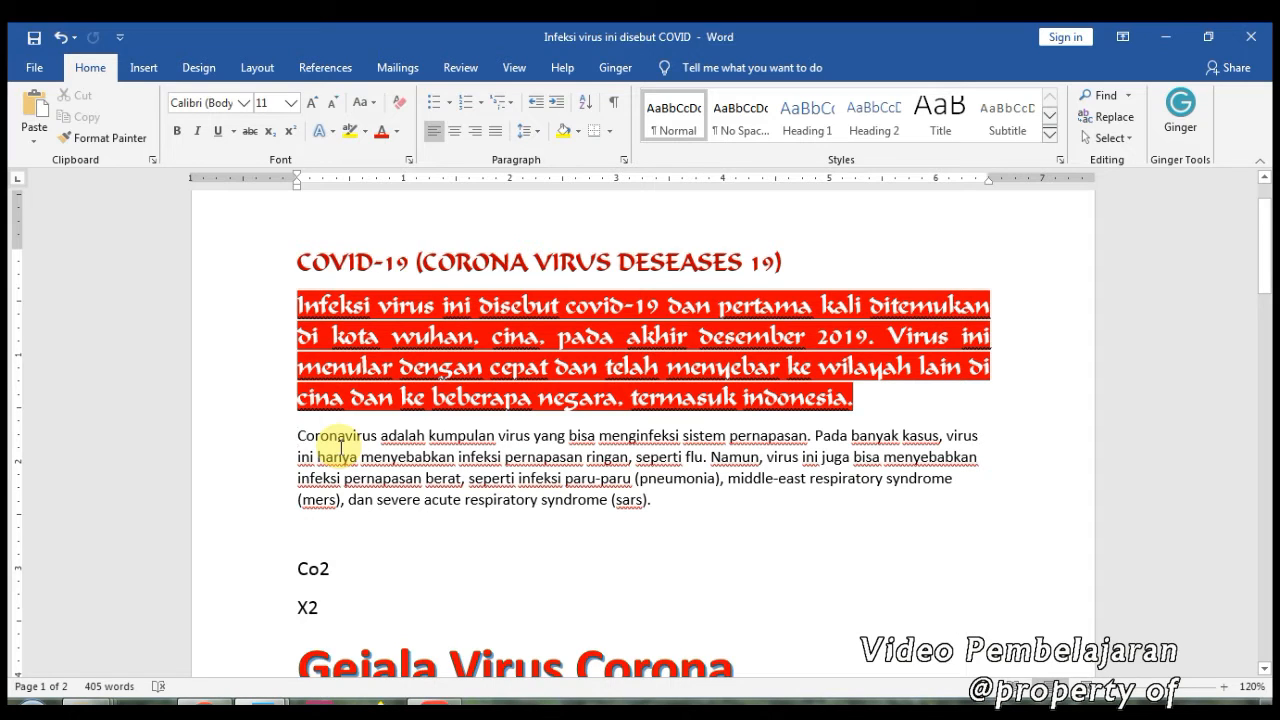
{"action": "key", "text": "Return"}
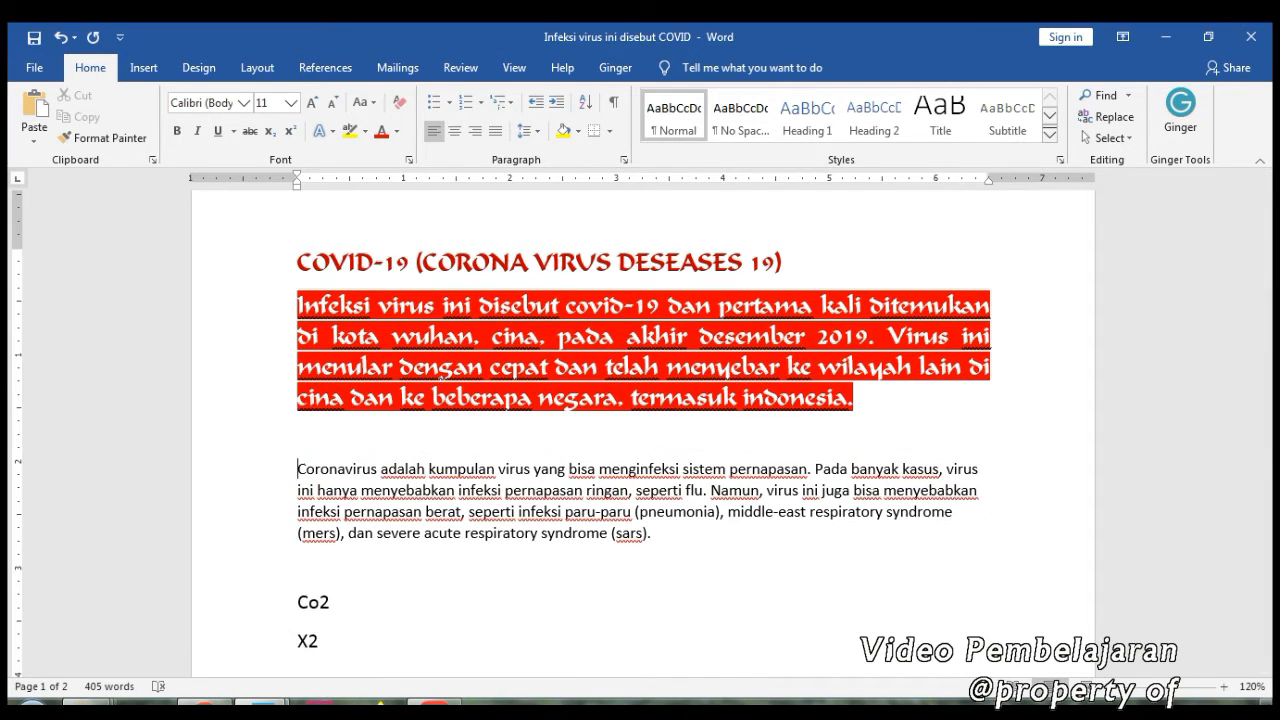
{"action": "key", "text": "Return"}
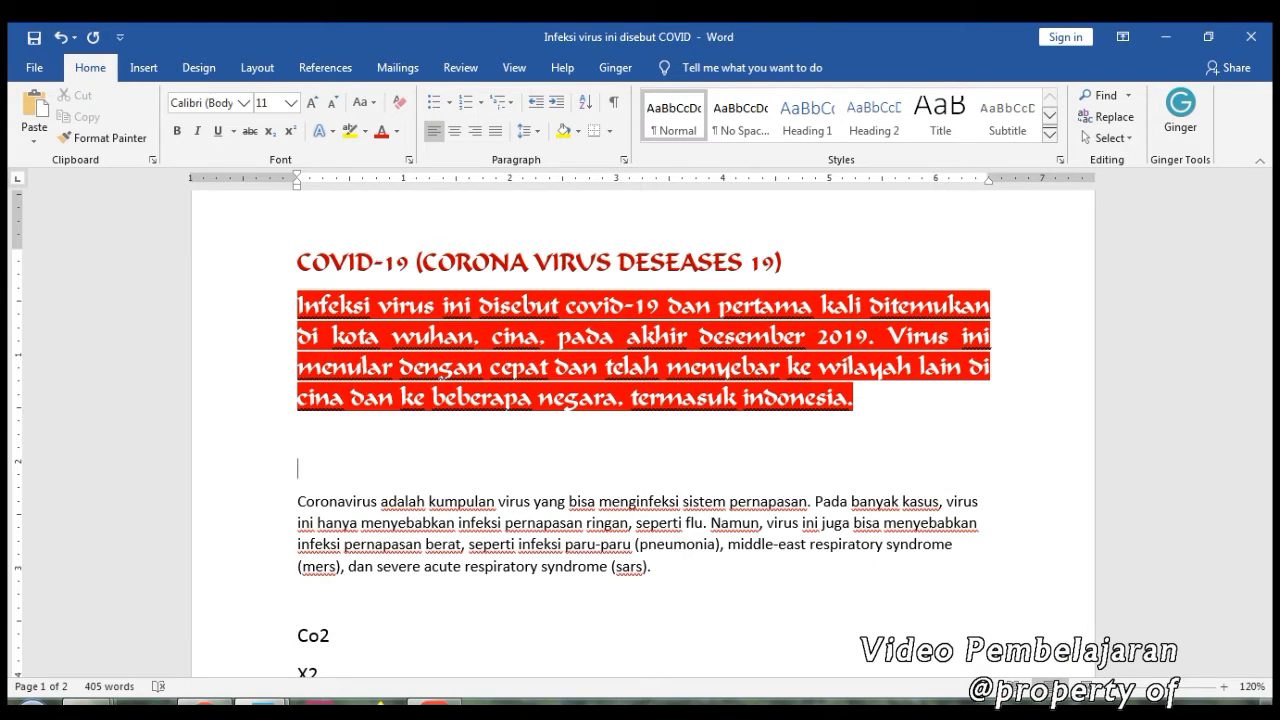
Paste the copied paragraph on the empty line above "Coronavirus adalah" and switch the pasted content to a picture
{"action": "key", "text": "ctrl+v"}
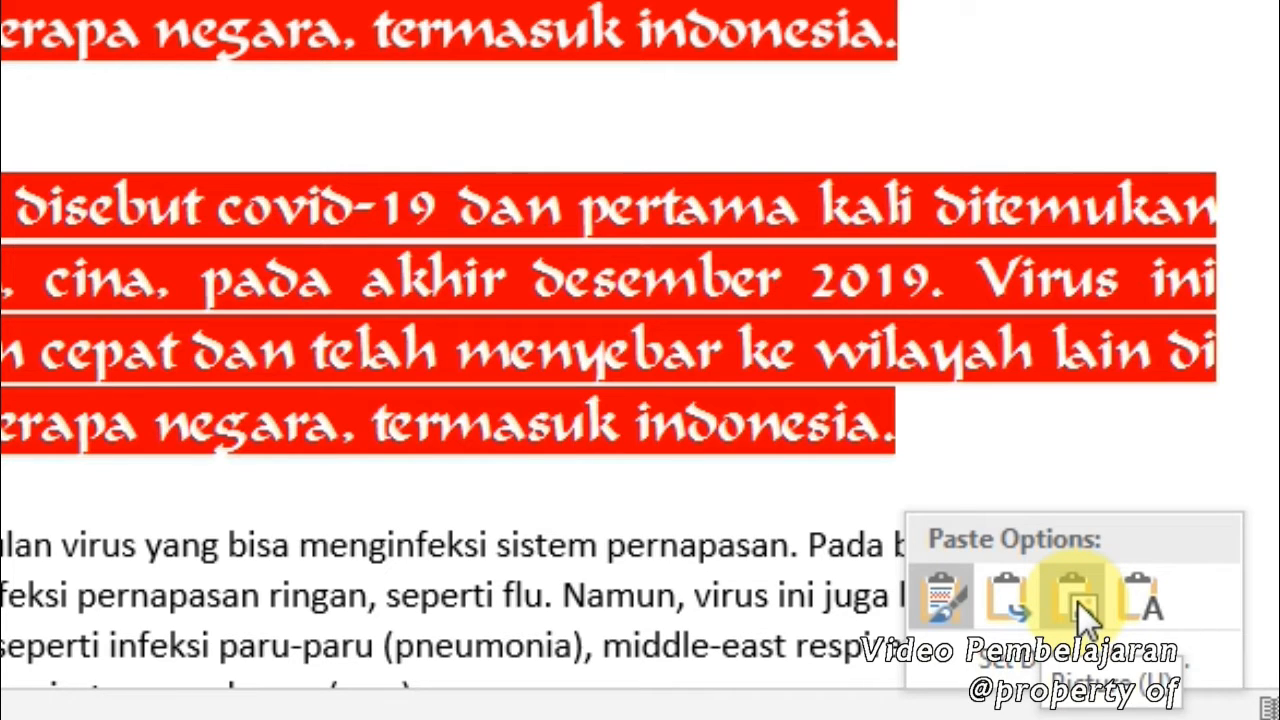
{"action": "left_click", "coordinate": [1078, 602]}
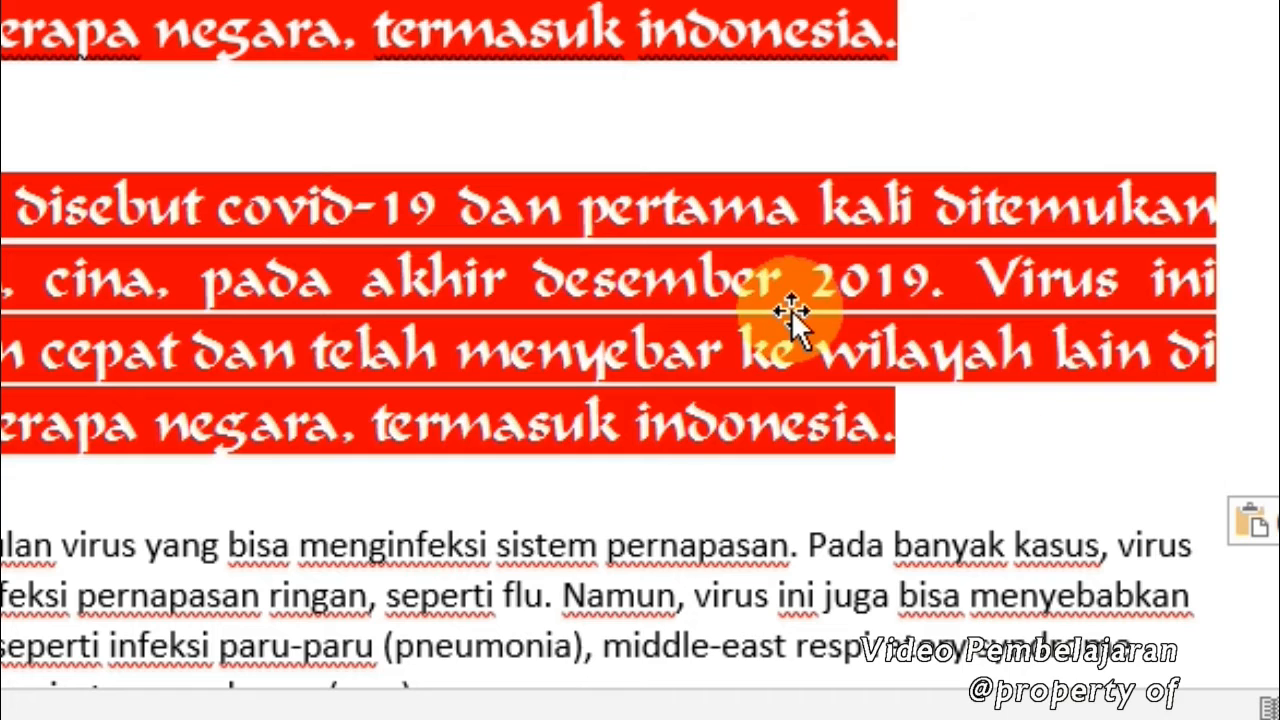
{"action": "left_click", "coordinate": [795, 246]}
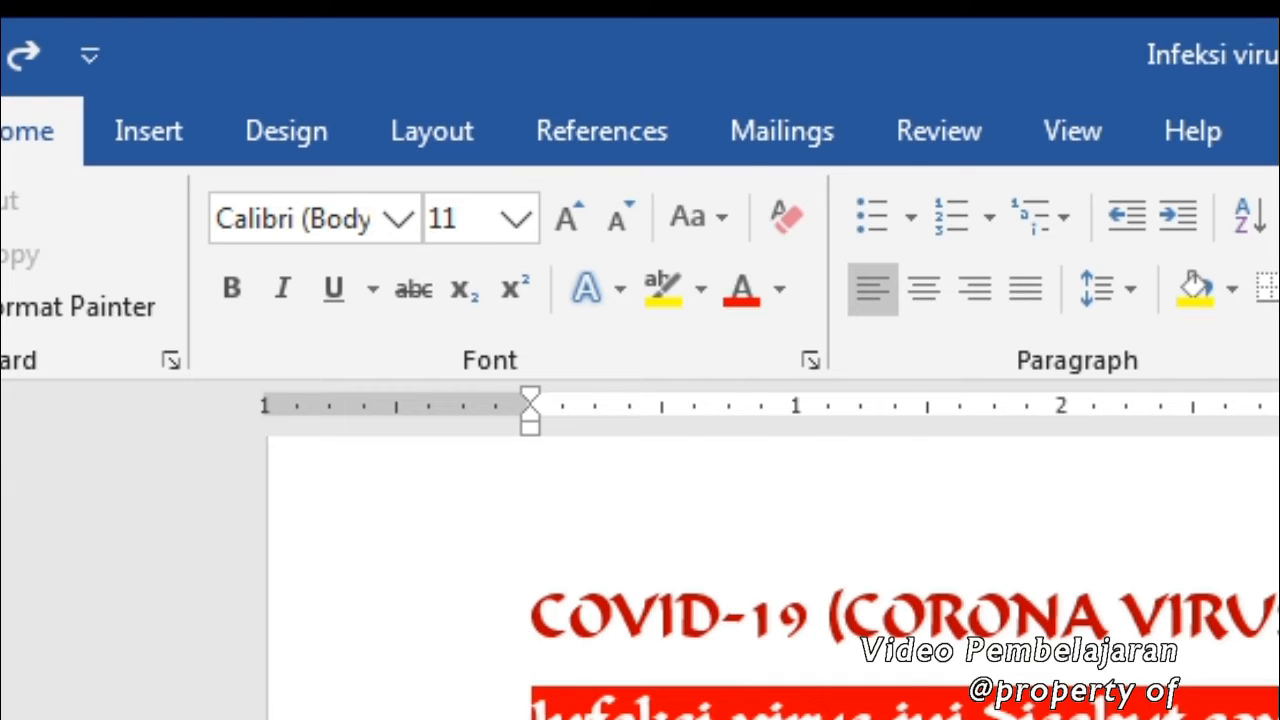
Paste the copied paragraph as text only above "Coronavirus adalah", and delete that pasted plain copy
{"action": "right_click", "coordinate": [578, 705]}
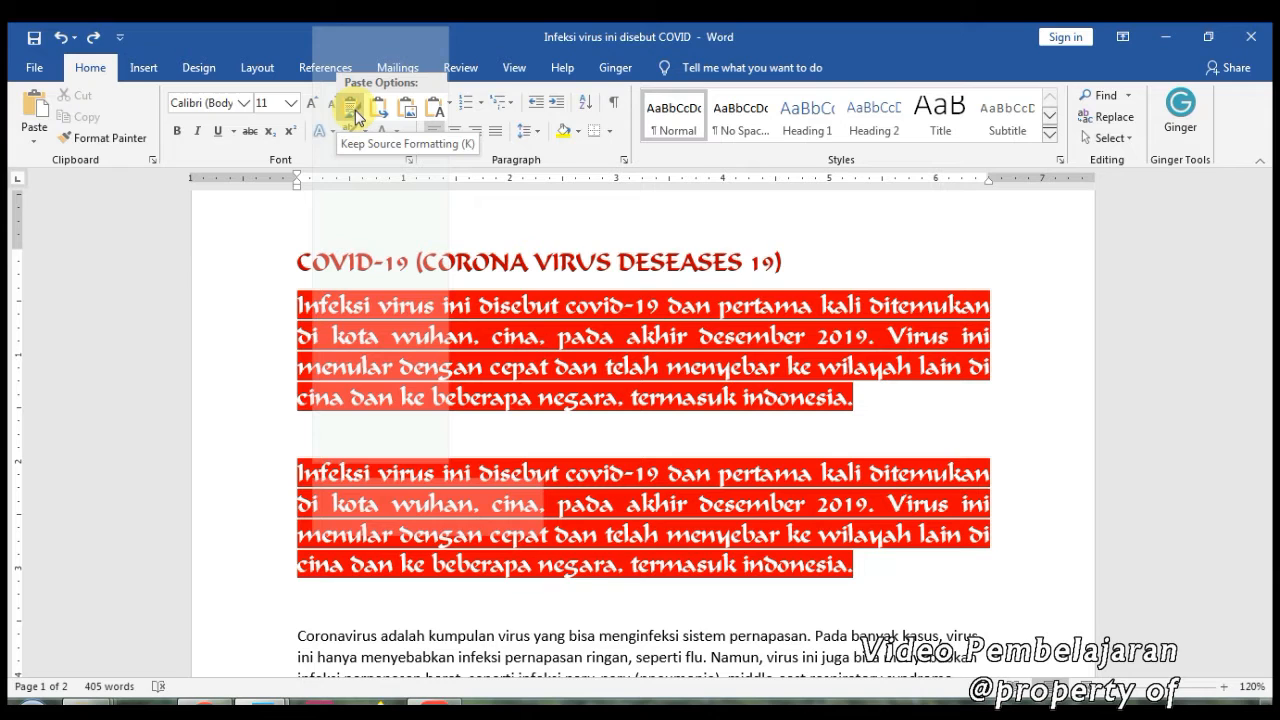
{"action": "left_click", "coordinate": [433, 116]}
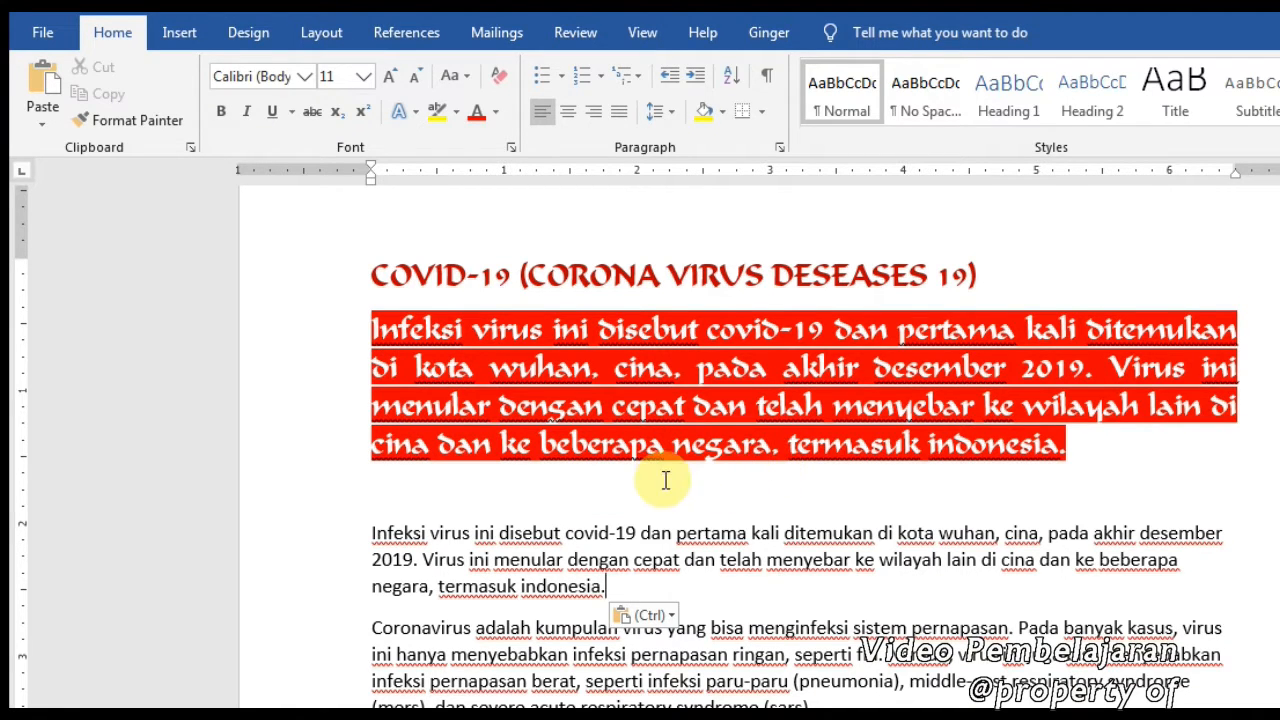
{"action": "left_click_drag", "start_coordinate": [614, 590], "coordinate": [371, 531]}
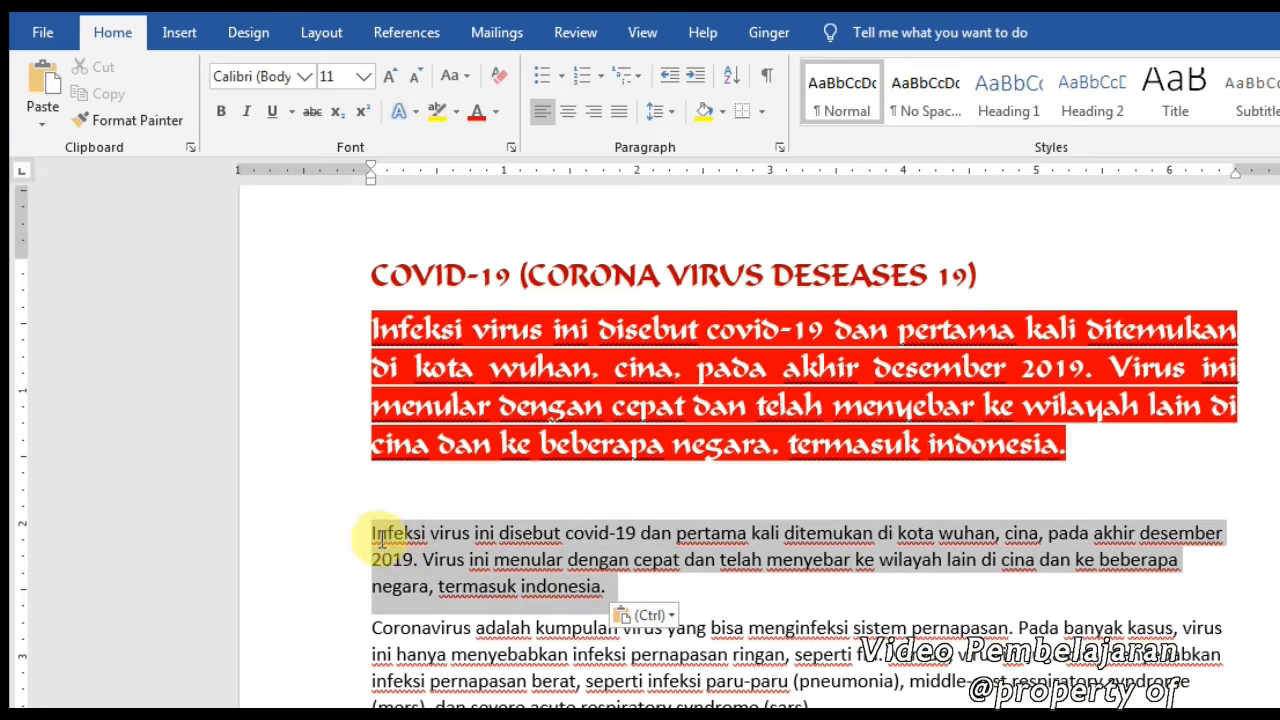
{"action": "key", "text": "Delete"}
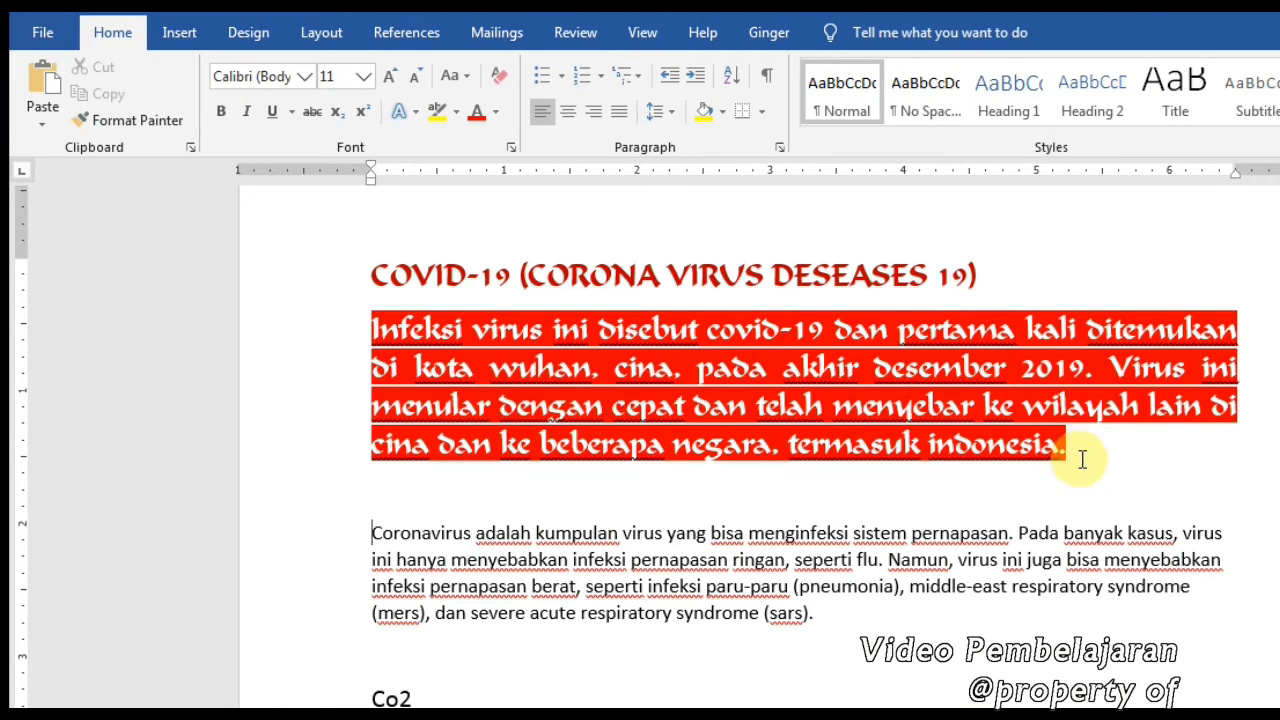
Apply the red-highlighted paragraph's formatting to the whole "Coronavirus adalah" paragraph with Format Painter
{"action": "left_click_drag", "start_coordinate": [1062, 447], "coordinate": [365, 330]}
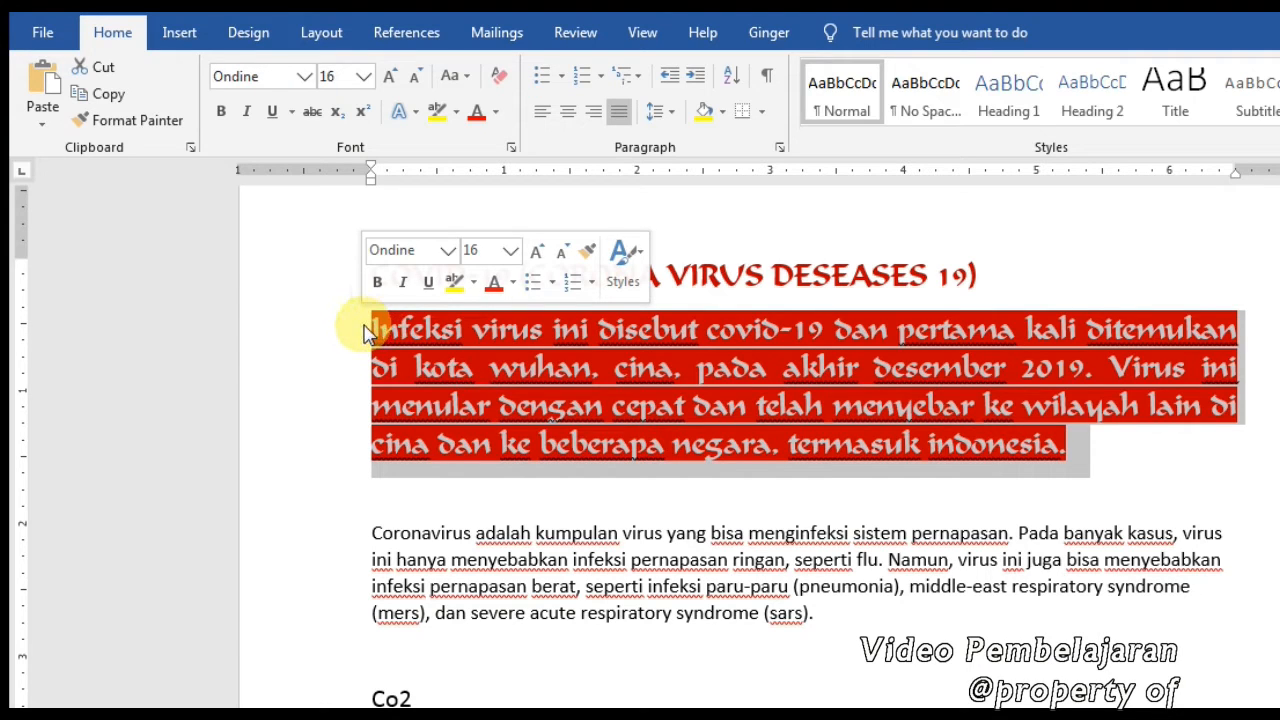
{"action": "left_click", "coordinate": [146, 121]}
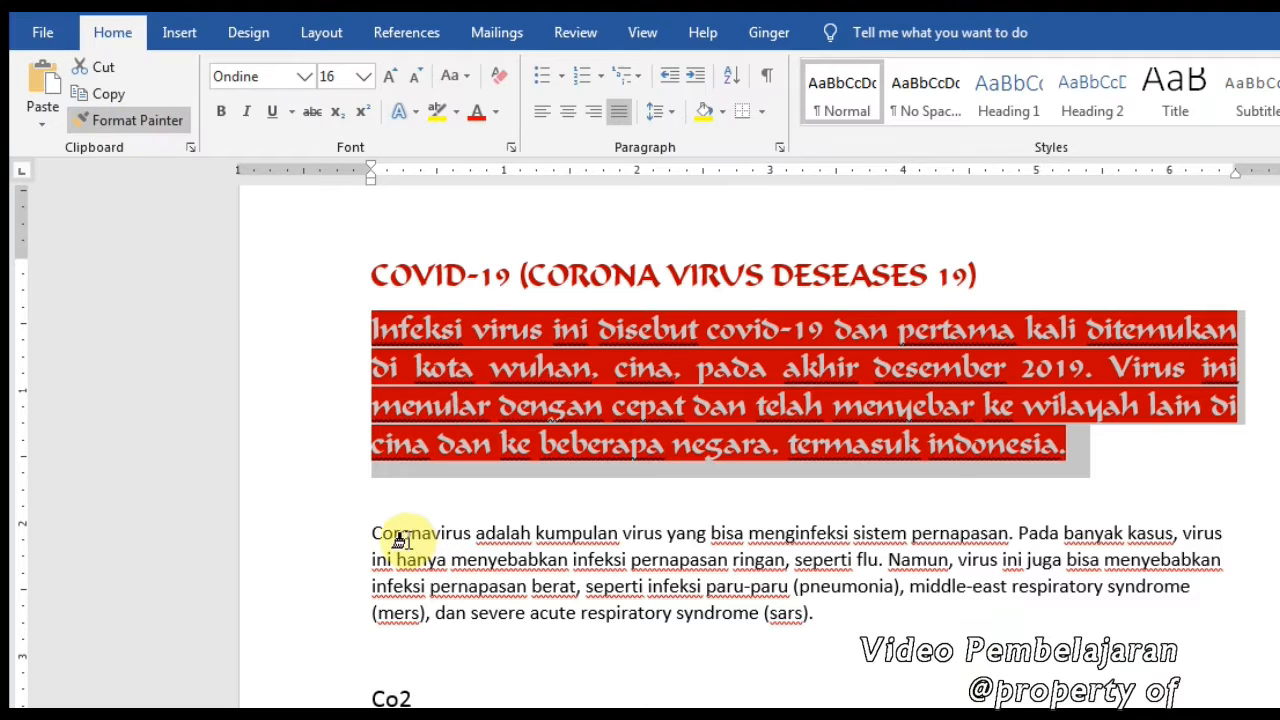
{"action": "mouse_move", "coordinate": [372, 530]}
{"action": "left_mouse_down"}
{"action": "mouse_move", "coordinate": [651, 563]}
{"action": "mouse_move", "coordinate": [763, 609]}
{"action": "mouse_move", "coordinate": [809, 611]}
{"action": "mouse_move", "coordinate": [820, 628]}
{"action": "left_mouse_up"}
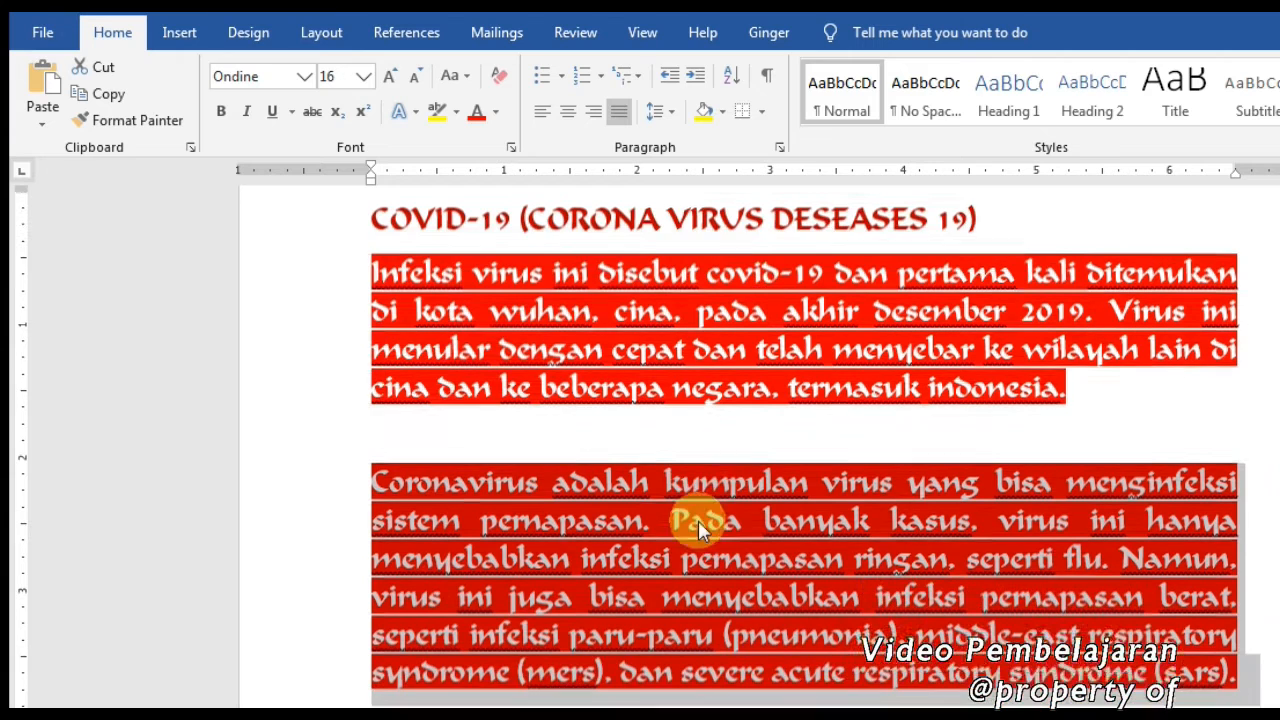
{"action": "scroll", "coordinate": [690, 500], "scroll_direction": "down", "scroll_amount": 1}
{"action": "triple_click", "coordinate": [698, 520]}
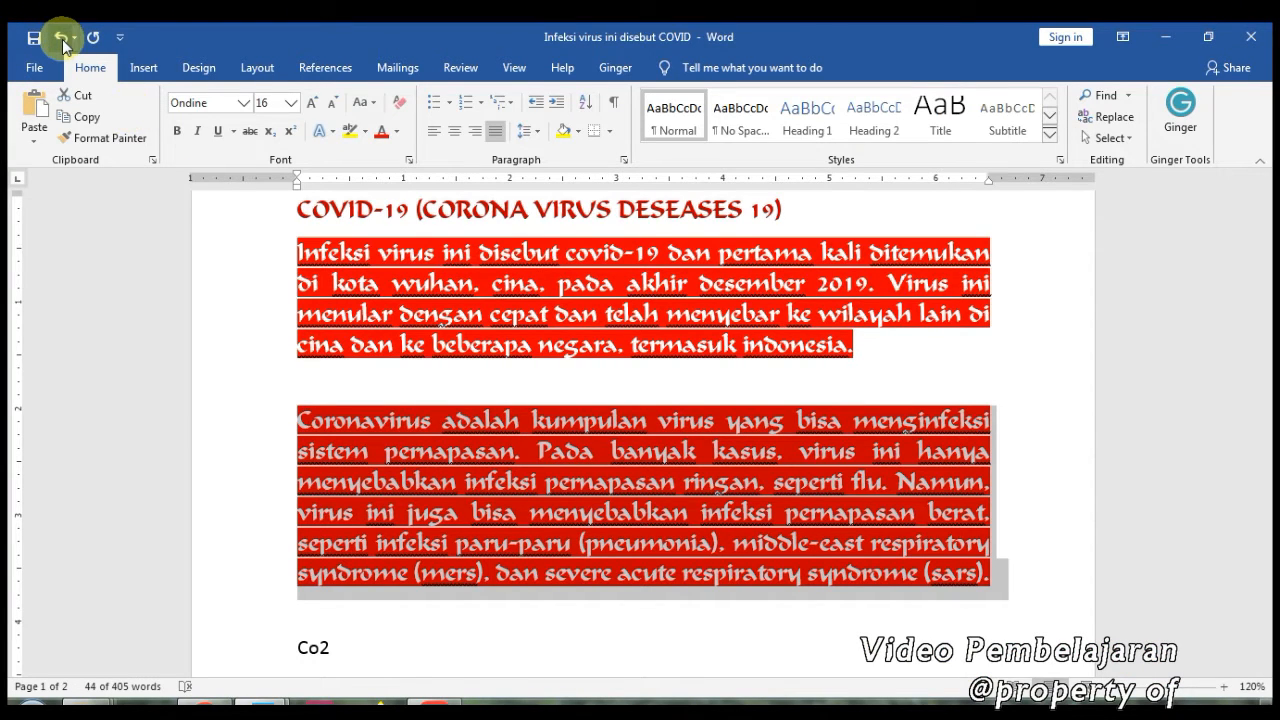
Undo the formatting painted onto the "Coronavirus adalah" paragraph and clear the selection
{"action": "left_click", "coordinate": [62, 39]}
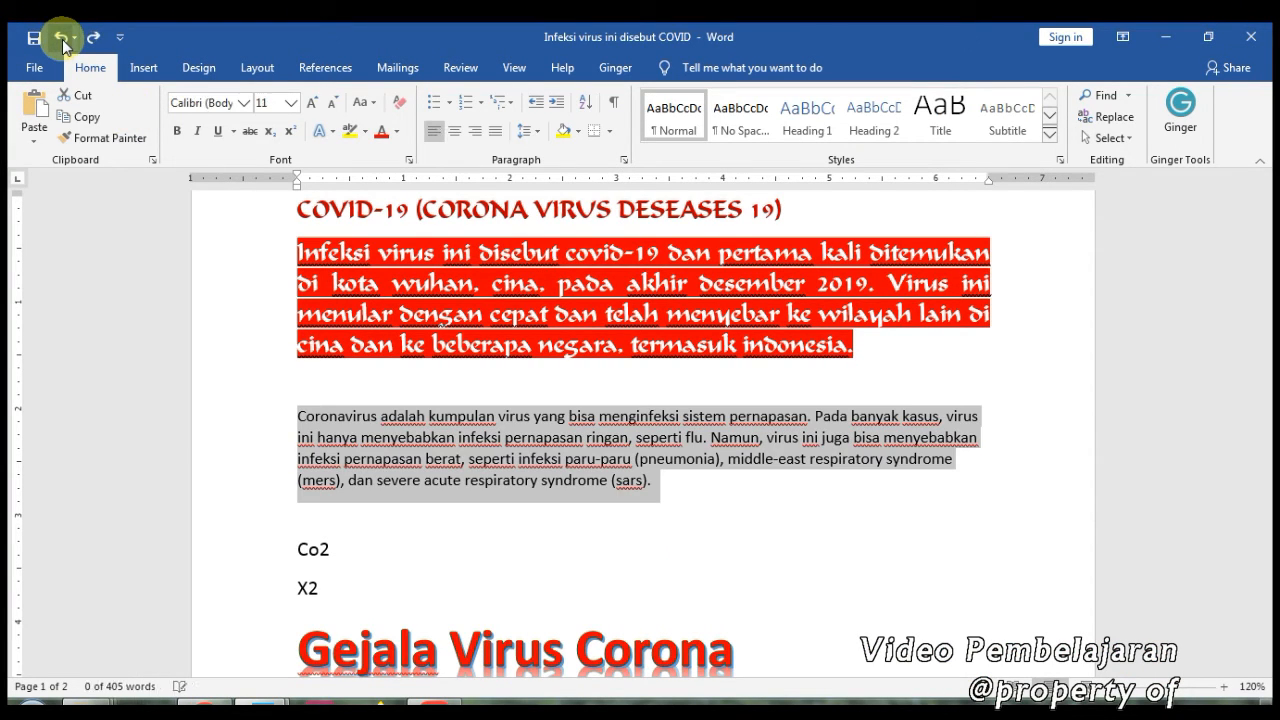
{"action": "left_click", "coordinate": [678, 495]}
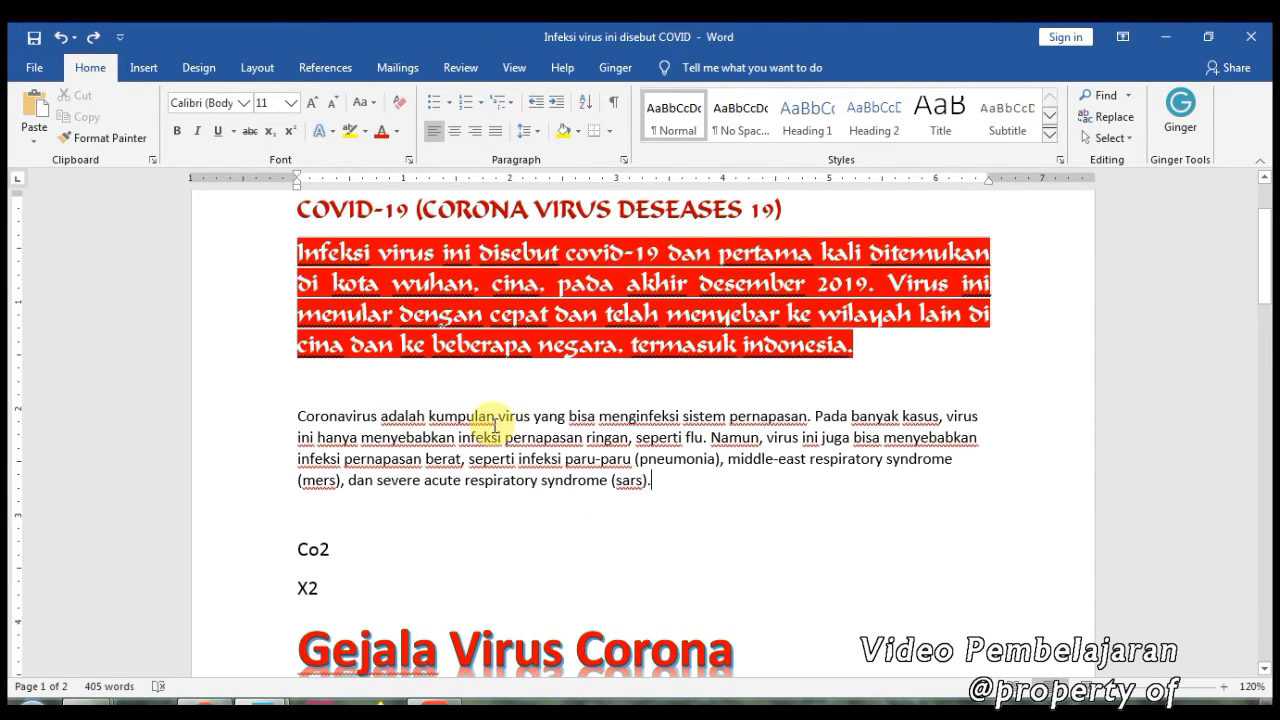
{"action": "double_click", "coordinate": [462, 418]}
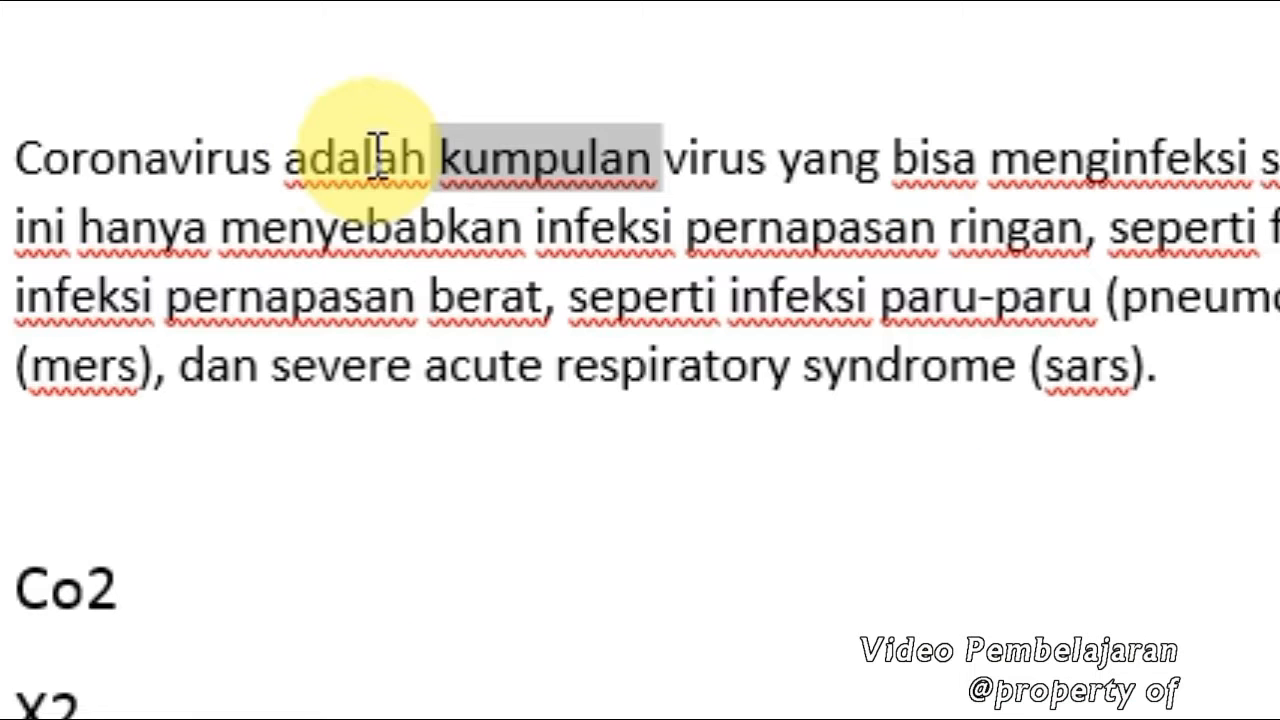
{"action": "left_click_drag", "start_coordinate": [378, 158], "coordinate": [300, 157]}
{"action": "left_click_drag", "start_coordinate": [18, 232], "coordinate": [1200, 286]}
{"action": "left_click", "coordinate": [1211, 343]}
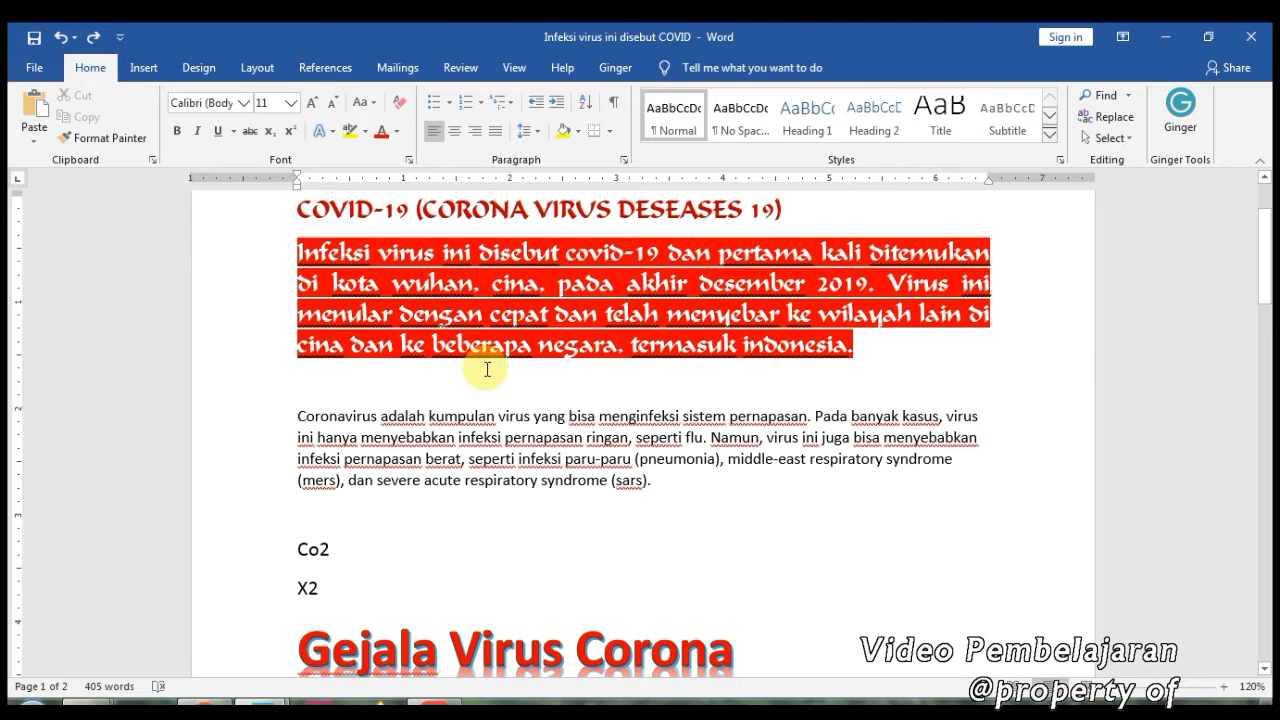
Set the proofing options to hide spelling errors and grammar errors in this document only, and apply them
{"action": "left_click", "coordinate": [34, 70]}
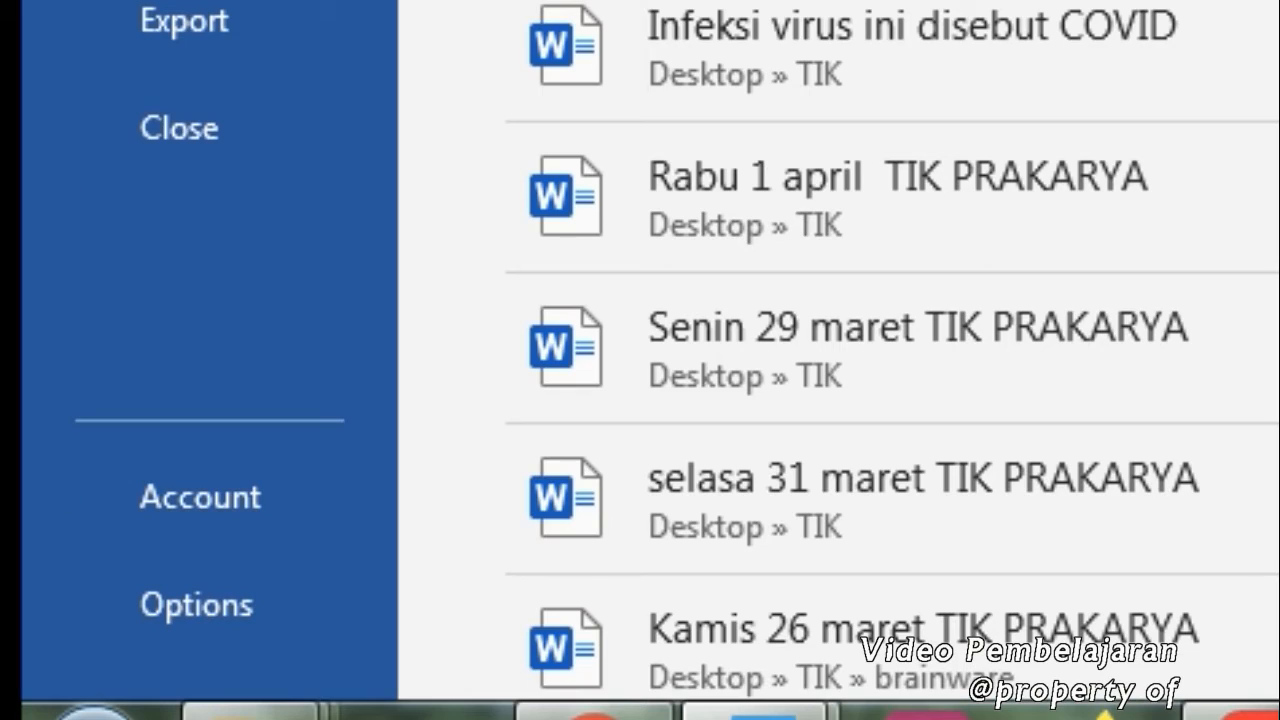
{"action": "left_click", "coordinate": [210, 600]}
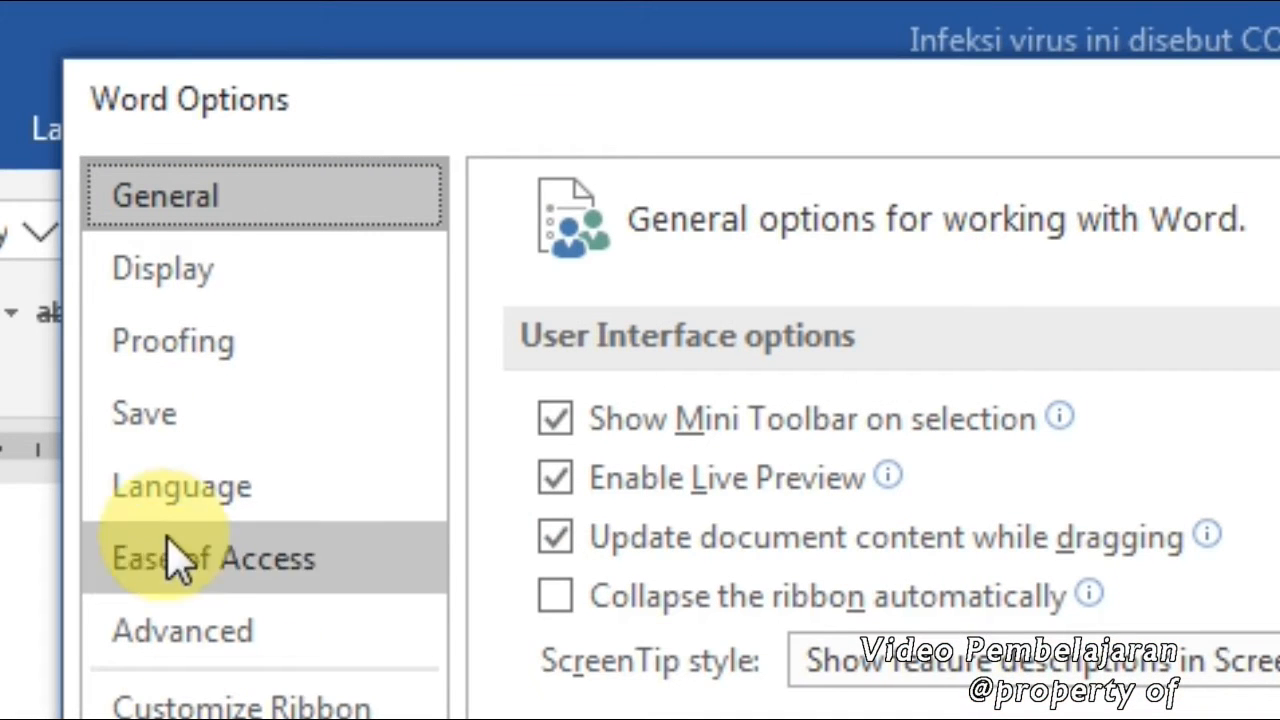
{"action": "left_click", "coordinate": [233, 348]}
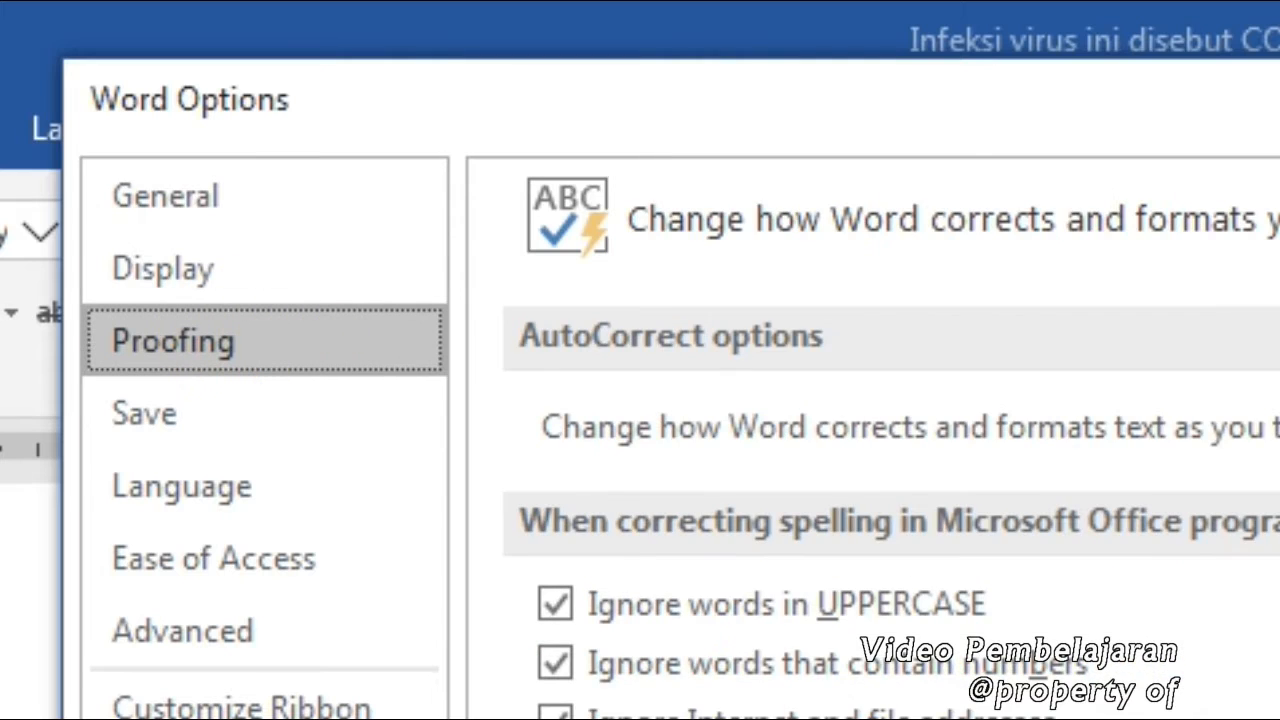
{"action": "scroll", "coordinate": [890, 450], "scroll_direction": "down", "scroll_amount": 3}
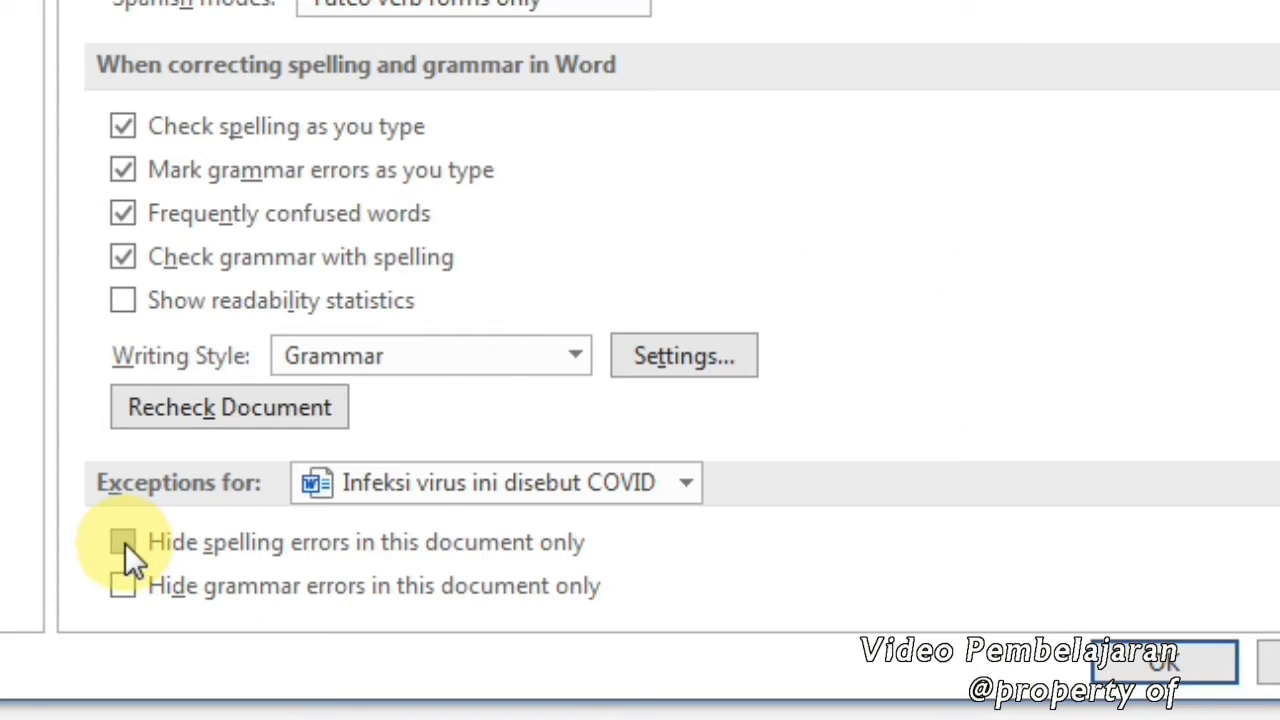
{"action": "left_click", "coordinate": [122, 541]}
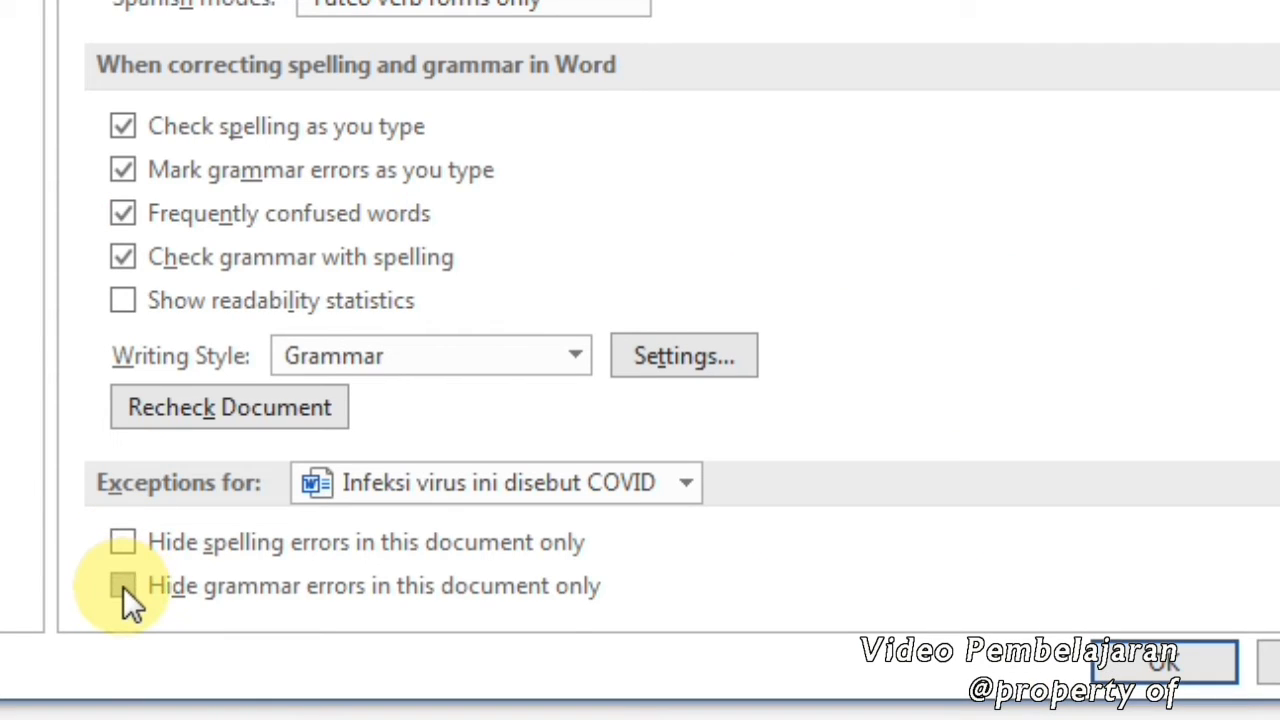
{"action": "left_click", "coordinate": [123, 586]}
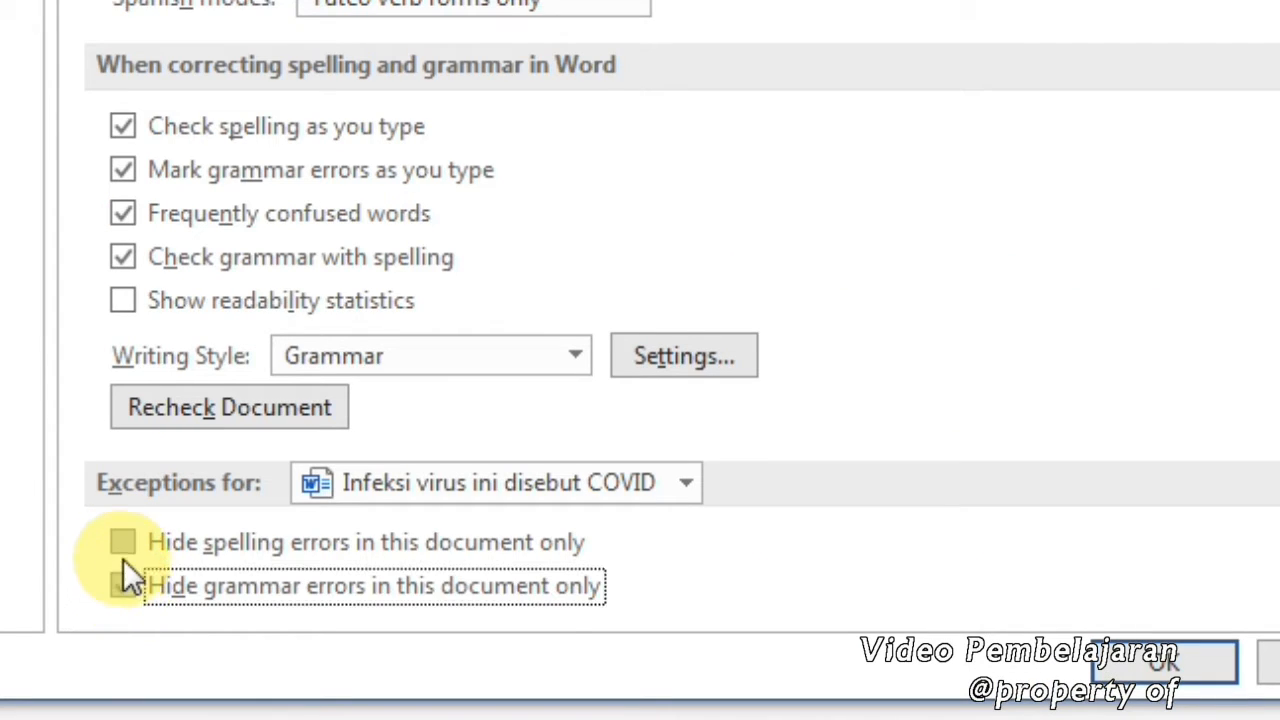
{"action": "left_click", "coordinate": [123, 548]}
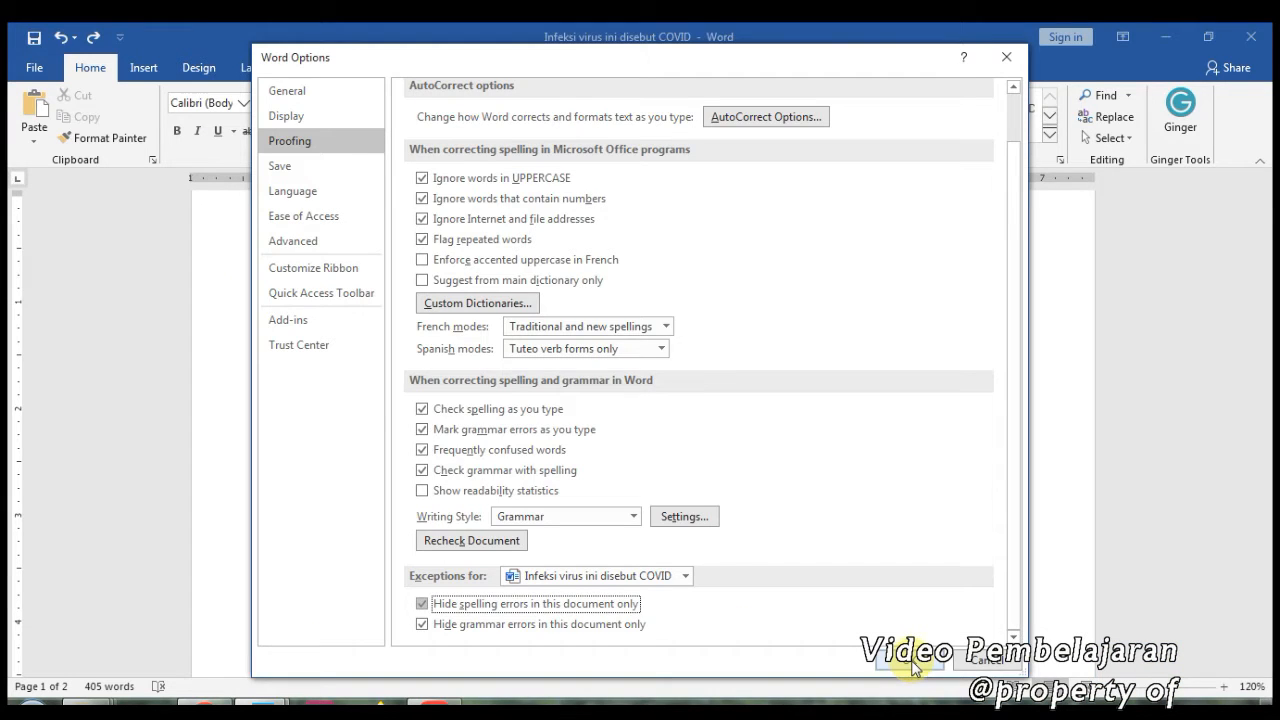
{"action": "left_click", "coordinate": [910, 658]}
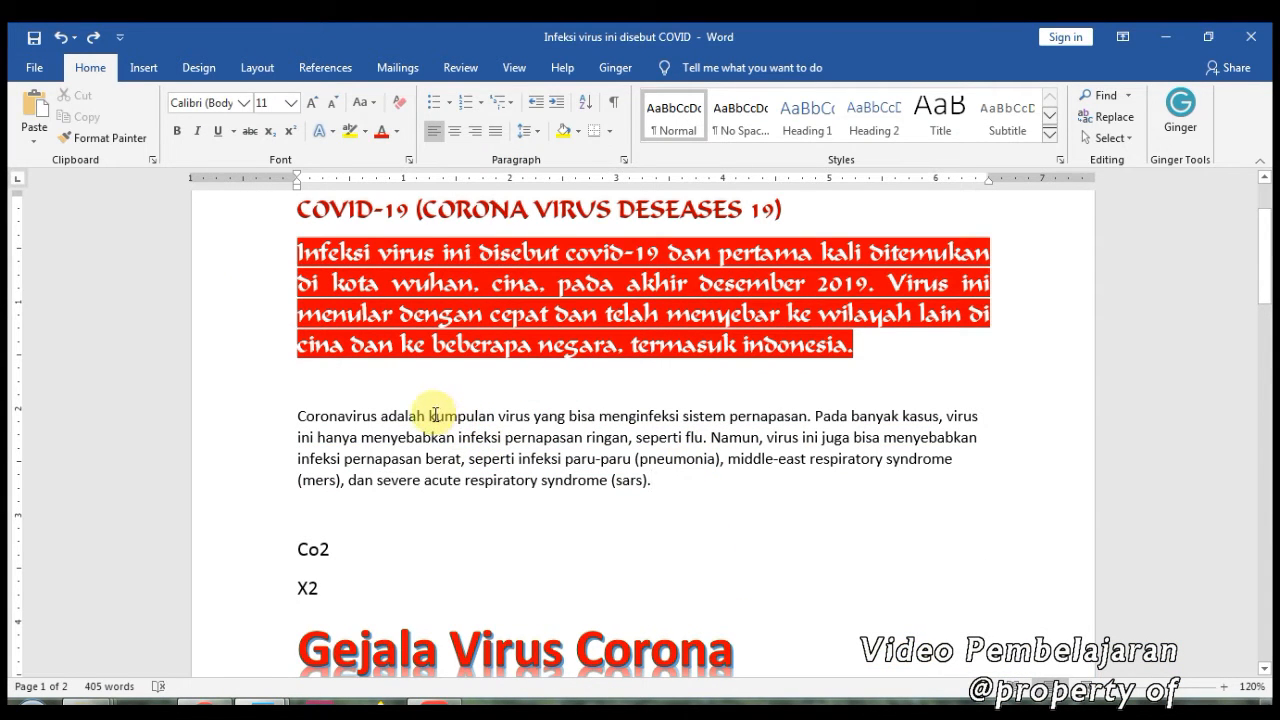
{"action": "left_click_drag", "start_coordinate": [432, 416], "coordinate": [530, 418]}
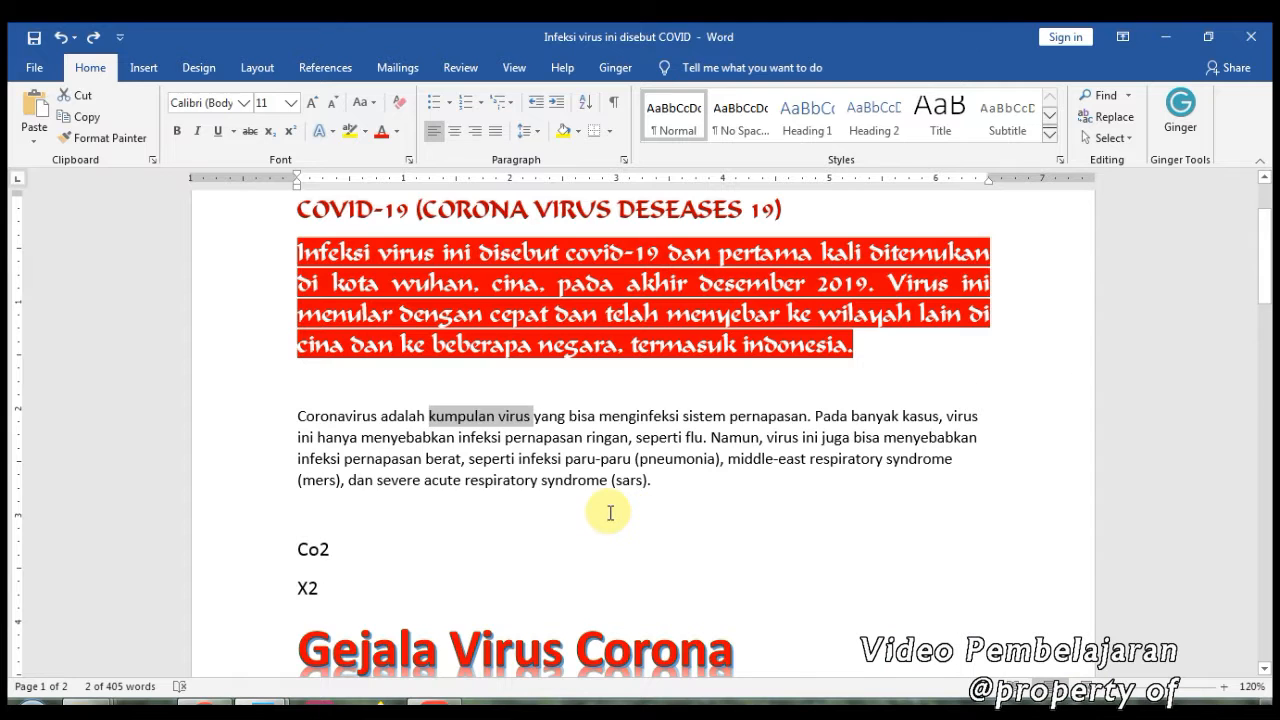
{"action": "scroll", "coordinate": [609, 514], "scroll_direction": "down", "scroll_amount": 3}
{"action": "scroll", "coordinate": [609, 514], "scroll_direction": "up", "scroll_amount": 5}
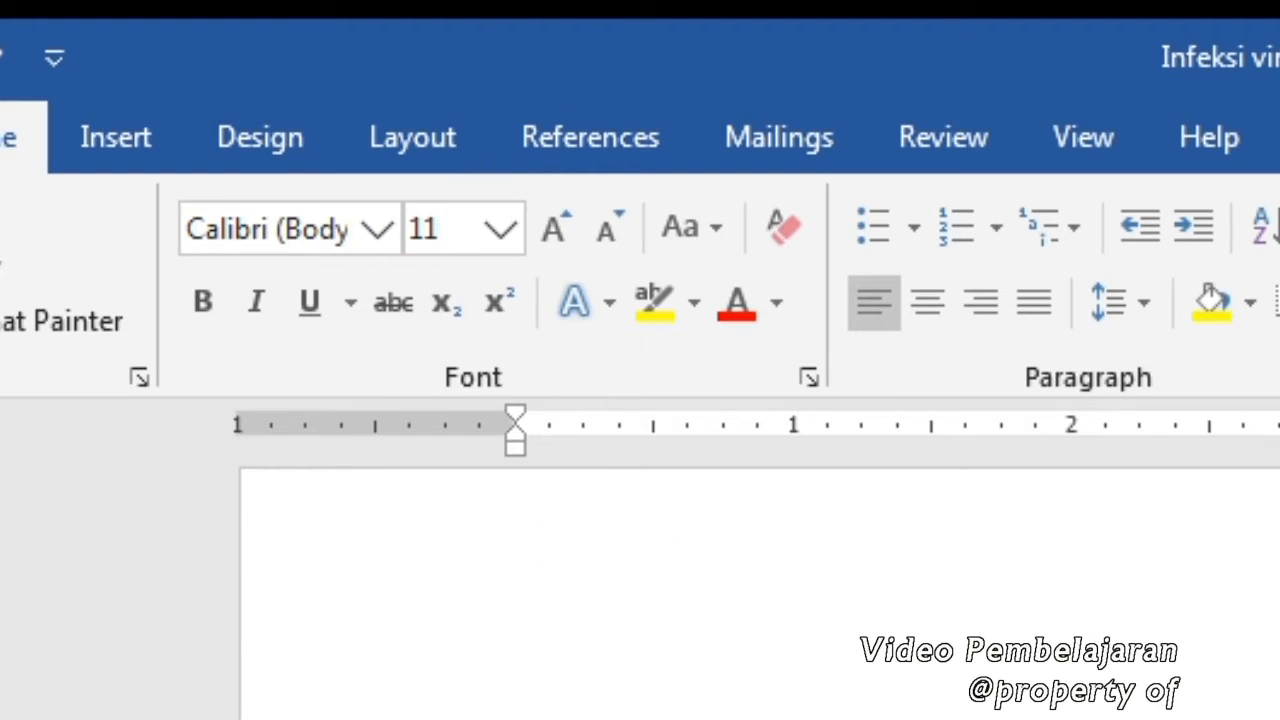
{"action": "left_click", "coordinate": [392, 240]}
{"action": "left_click", "coordinate": [382, 228]}
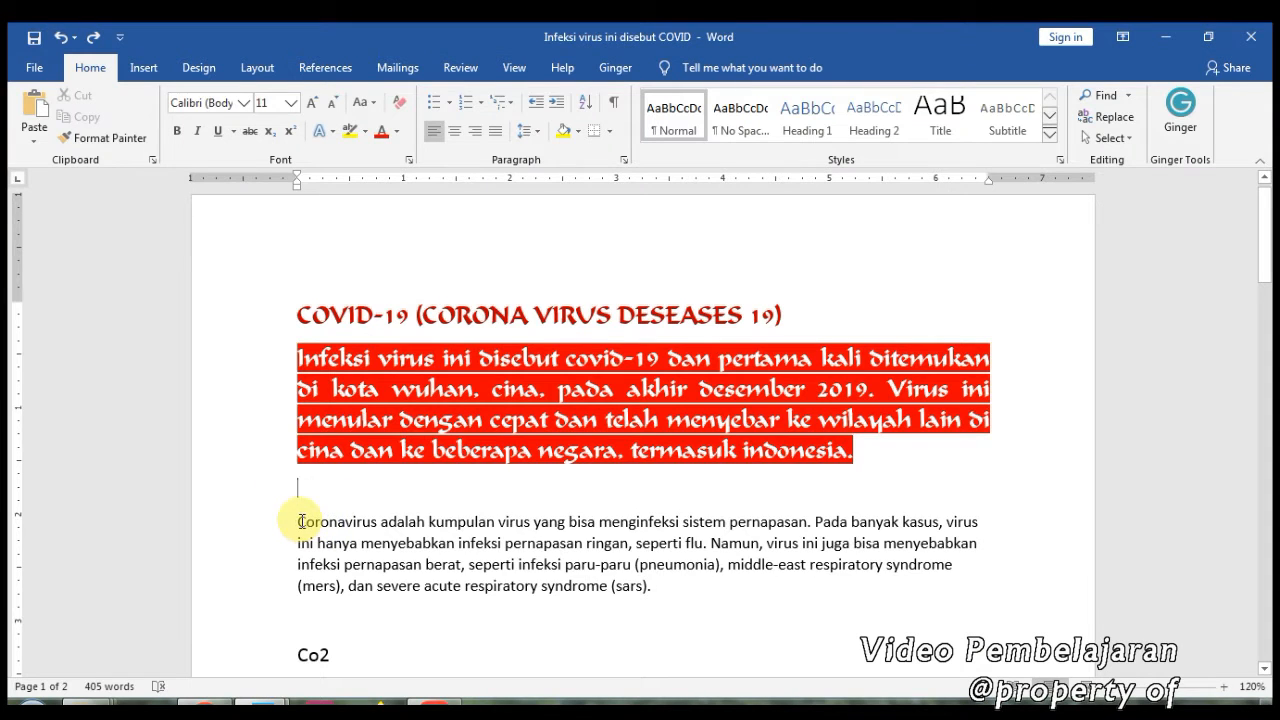
Set the font of the whole "Coronavirus adalah" paragraph to AstoriaBoldItalic
{"action": "left_click_drag", "start_coordinate": [297, 517], "coordinate": [655, 588]}
{"action": "left_click", "coordinate": [243, 102]}
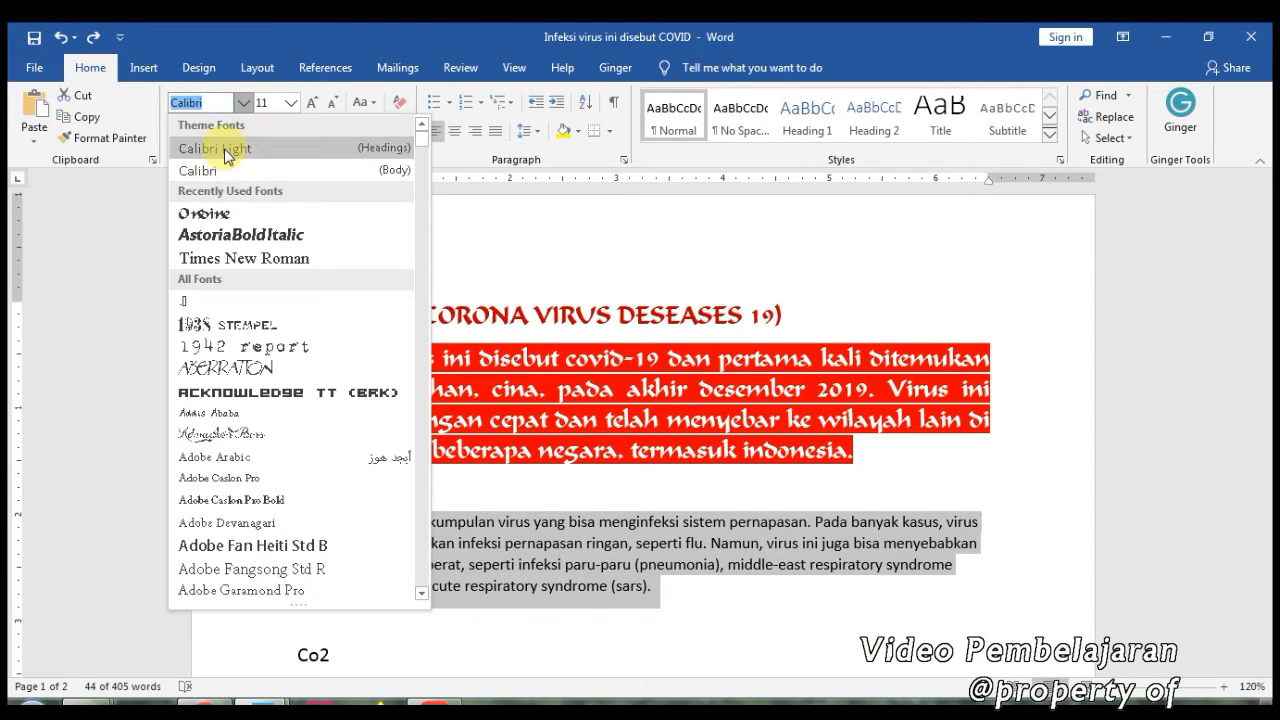
{"action": "left_click", "coordinate": [210, 235]}
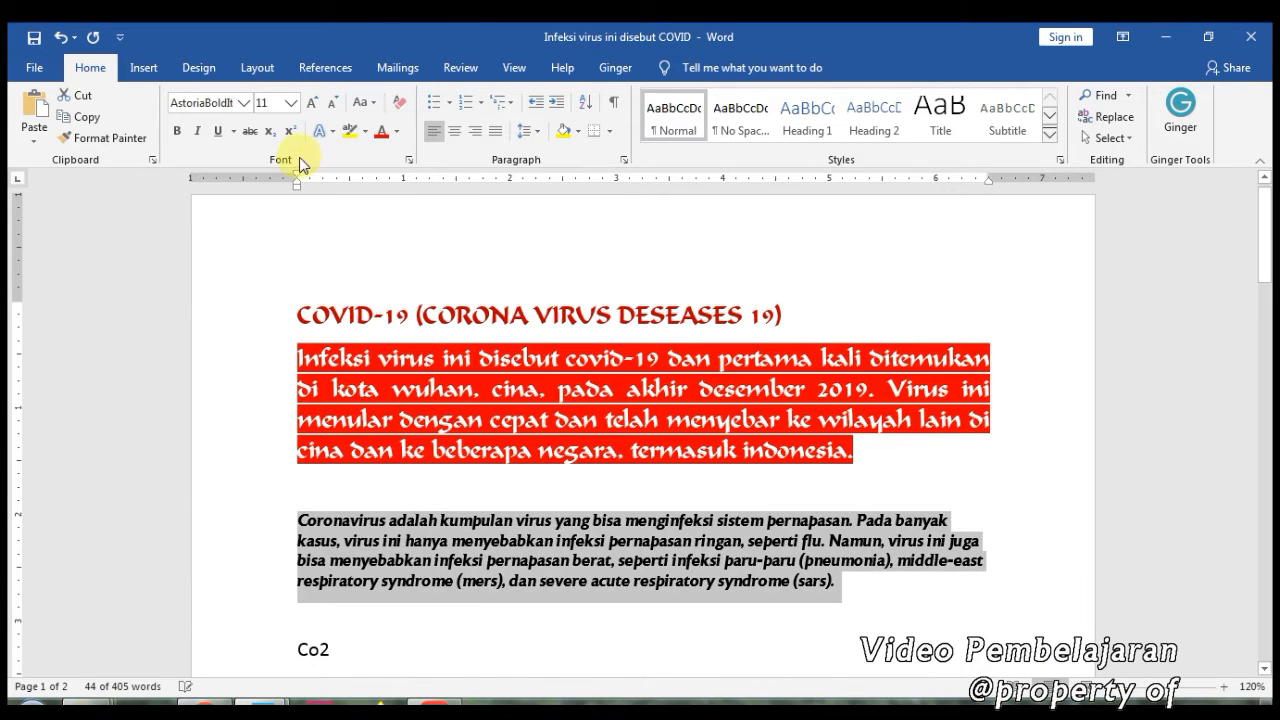
Browse the font sizes for the "Coronavirus adalah" paragraph, then enlarge its text in steps and shrink it back to 11
{"action": "left_click", "coordinate": [289, 103]}
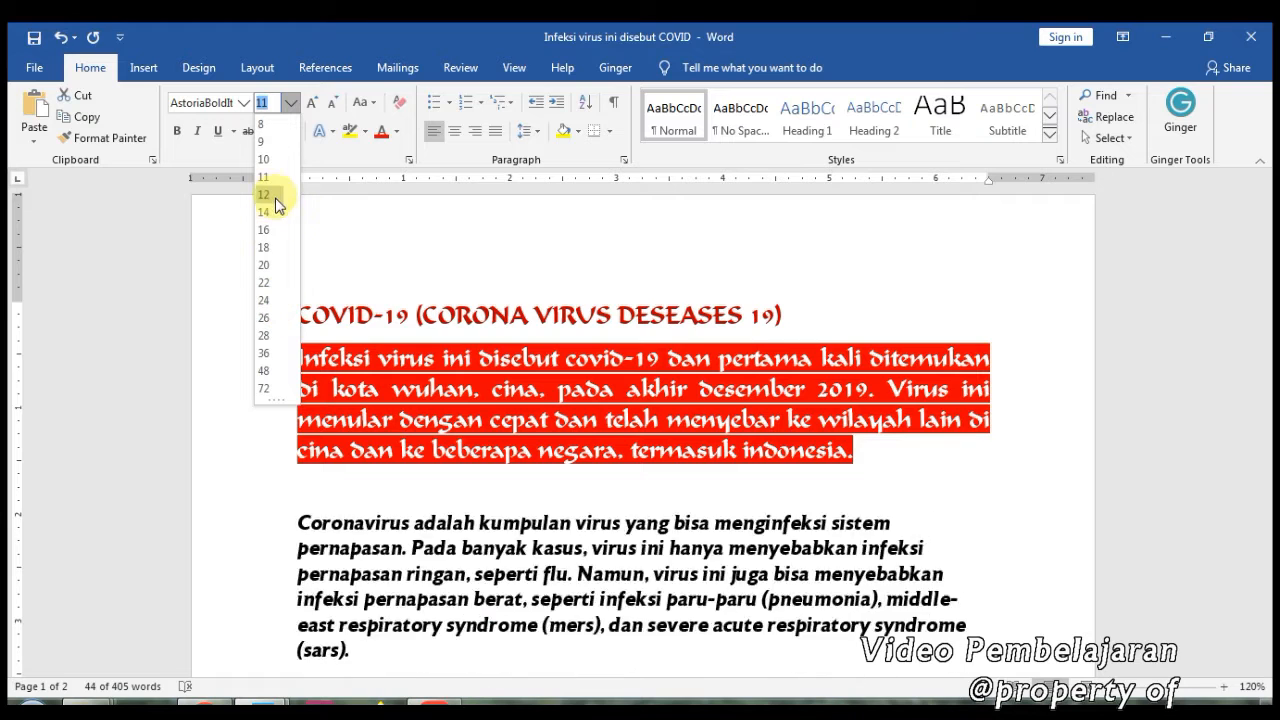
{"action": "left_click", "coordinate": [290, 110]}
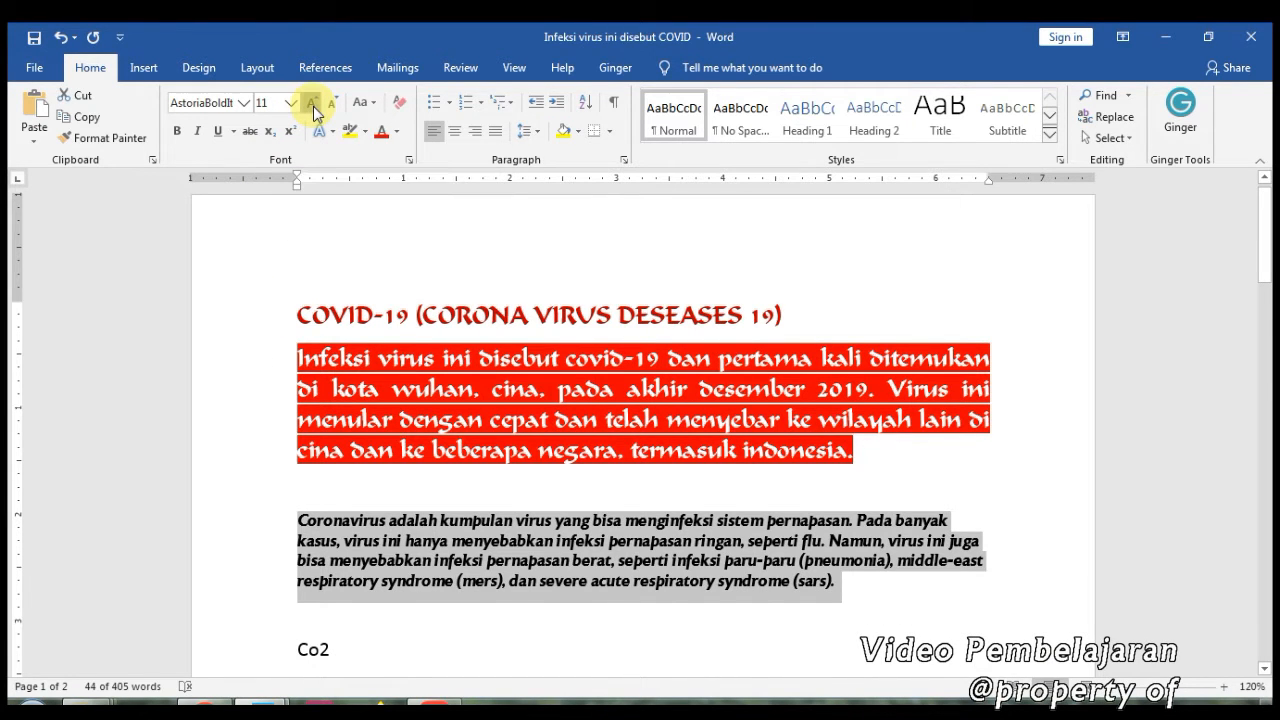
{"action": "left_click", "coordinate": [313, 106]}
{"action": "left_click", "coordinate": [313, 106]}
{"action": "left_click", "coordinate": [313, 106]}
{"action": "left_click", "coordinate": [338, 103]}
{"action": "left_click", "coordinate": [338, 103]}
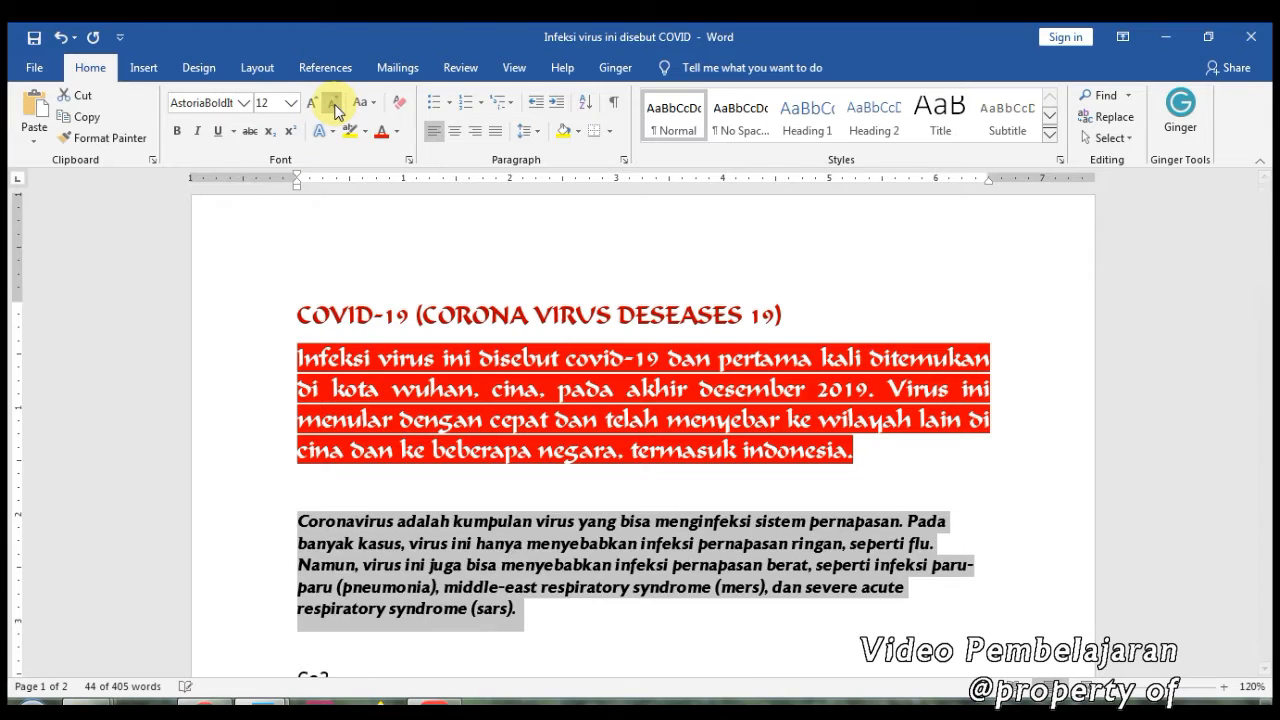
{"action": "left_click", "coordinate": [338, 103]}
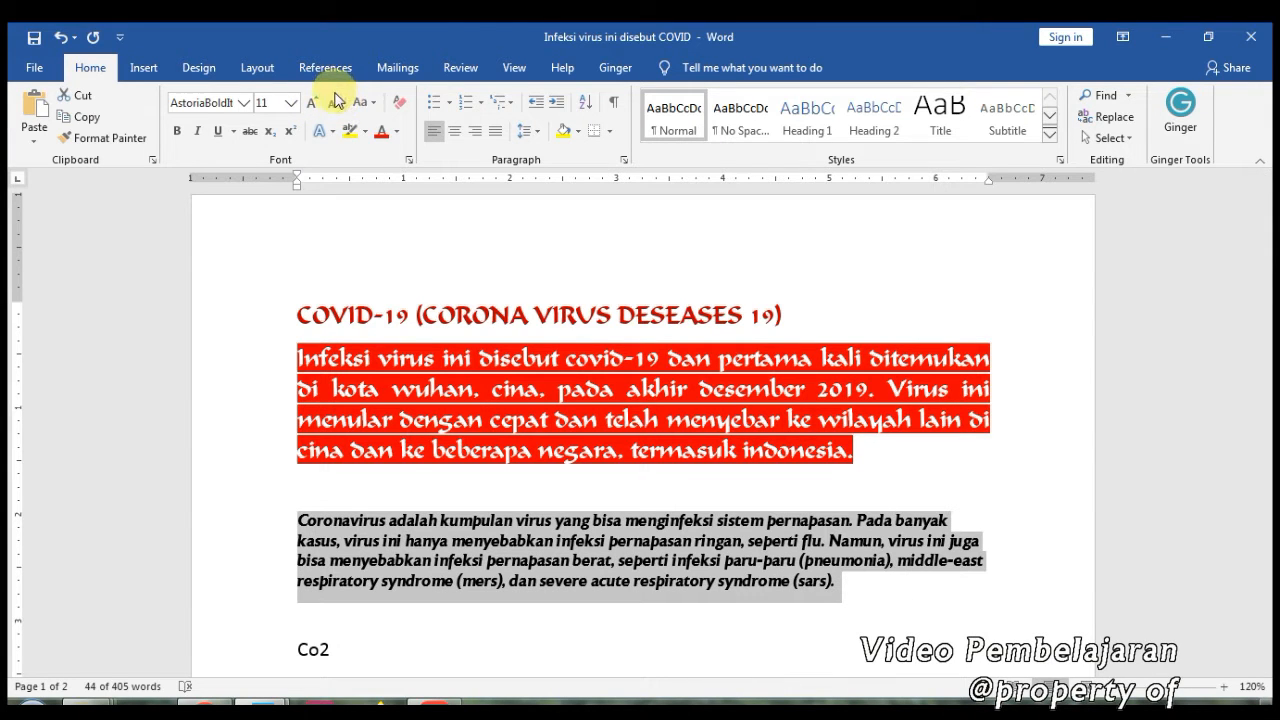
Change the "Coronavirus adalah" paragraph to lowercase, return it to Sentence case, and highlight the capital at the start of "Namun"
{"action": "left_click", "coordinate": [375, 104]}
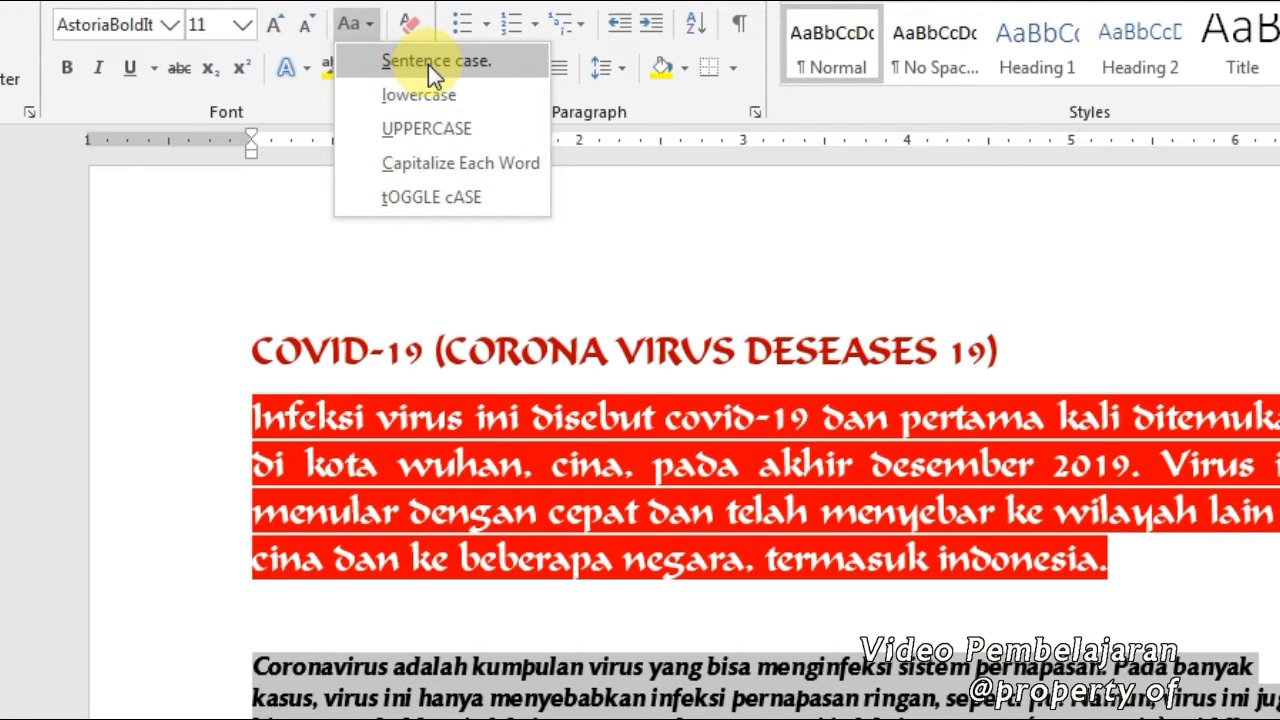
{"action": "left_click", "coordinate": [424, 94]}
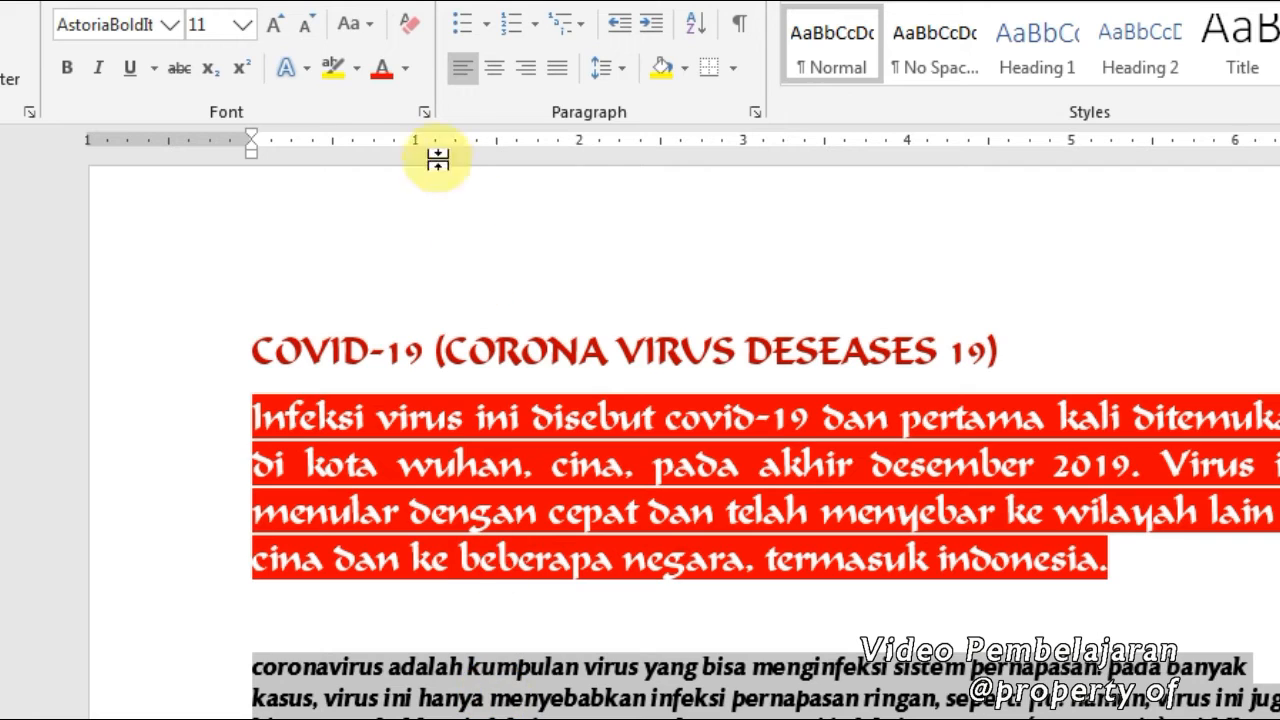
{"action": "left_click", "coordinate": [366, 31]}
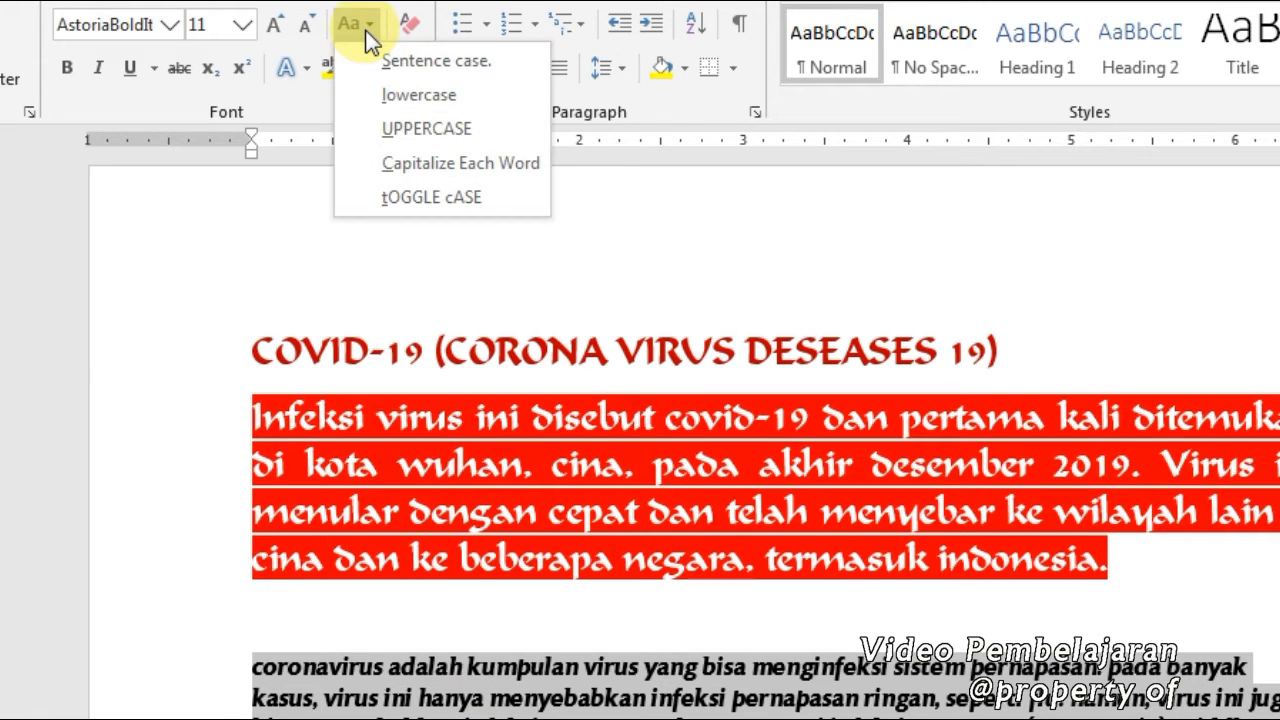
{"action": "left_click", "coordinate": [434, 62]}
{"action": "left_click", "coordinate": [264, 665]}
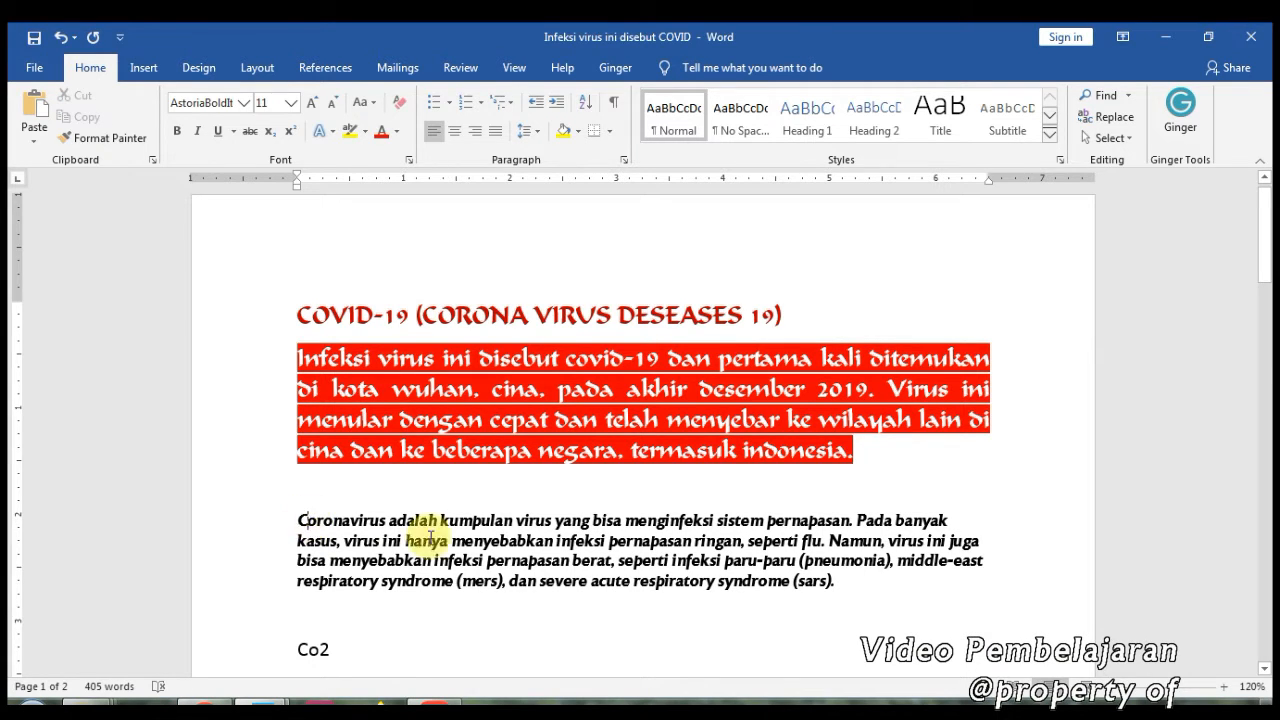
{"action": "left_click_drag", "start_coordinate": [829, 541], "coordinate": [862, 540]}
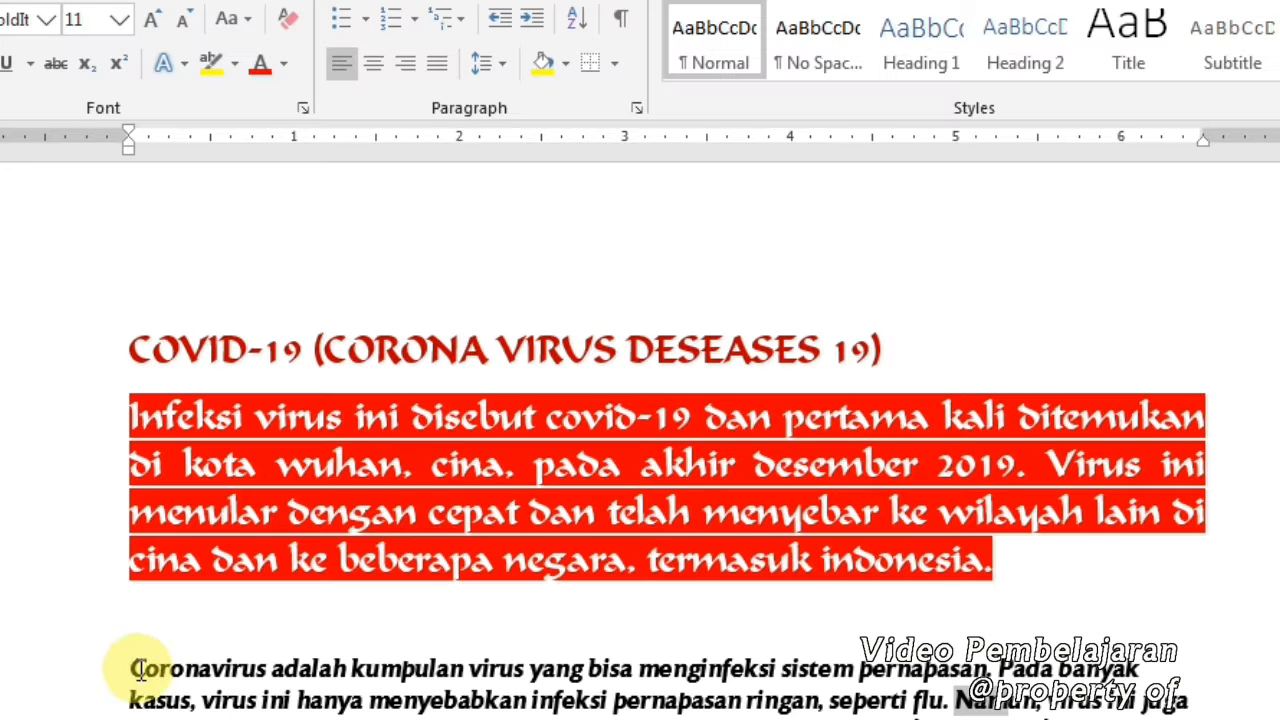
Select the whole "Coronavirus adalah" paragraph and change its case to lowercase, then to UPPERCASE
{"action": "left_click_drag", "start_coordinate": [134, 666], "coordinate": [1190, 716]}
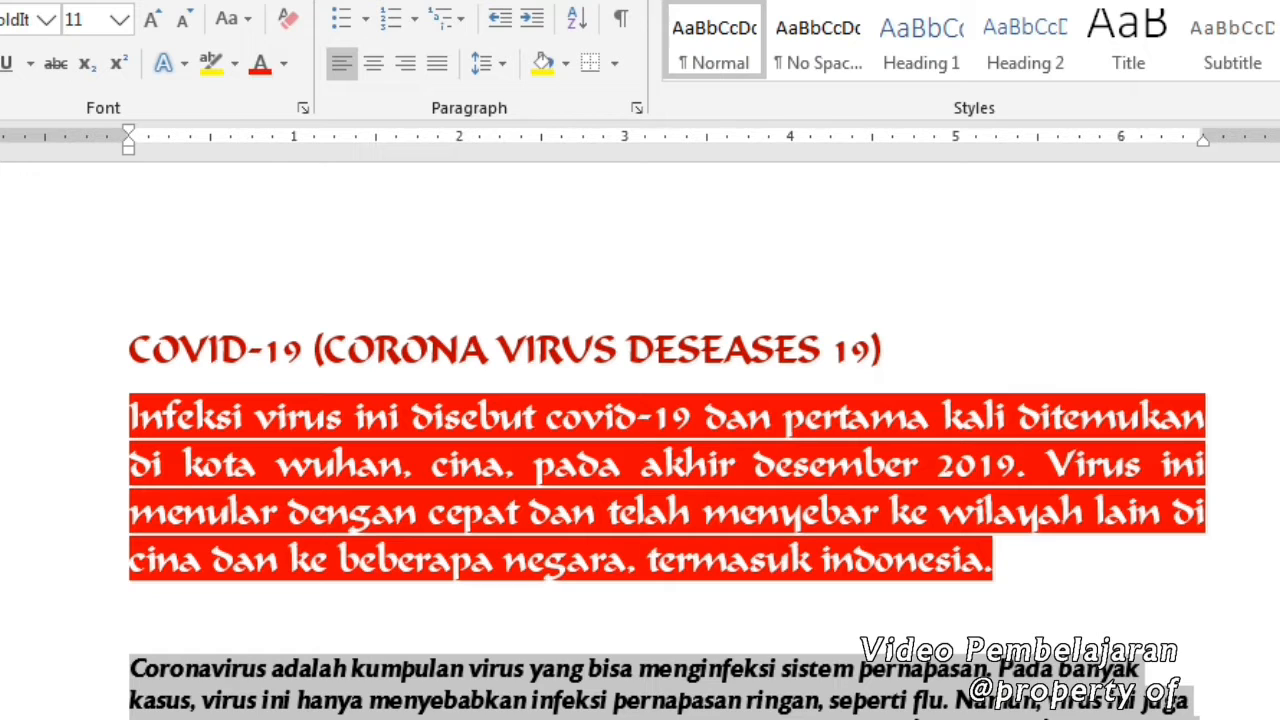
{"action": "left_click", "coordinate": [257, 38]}
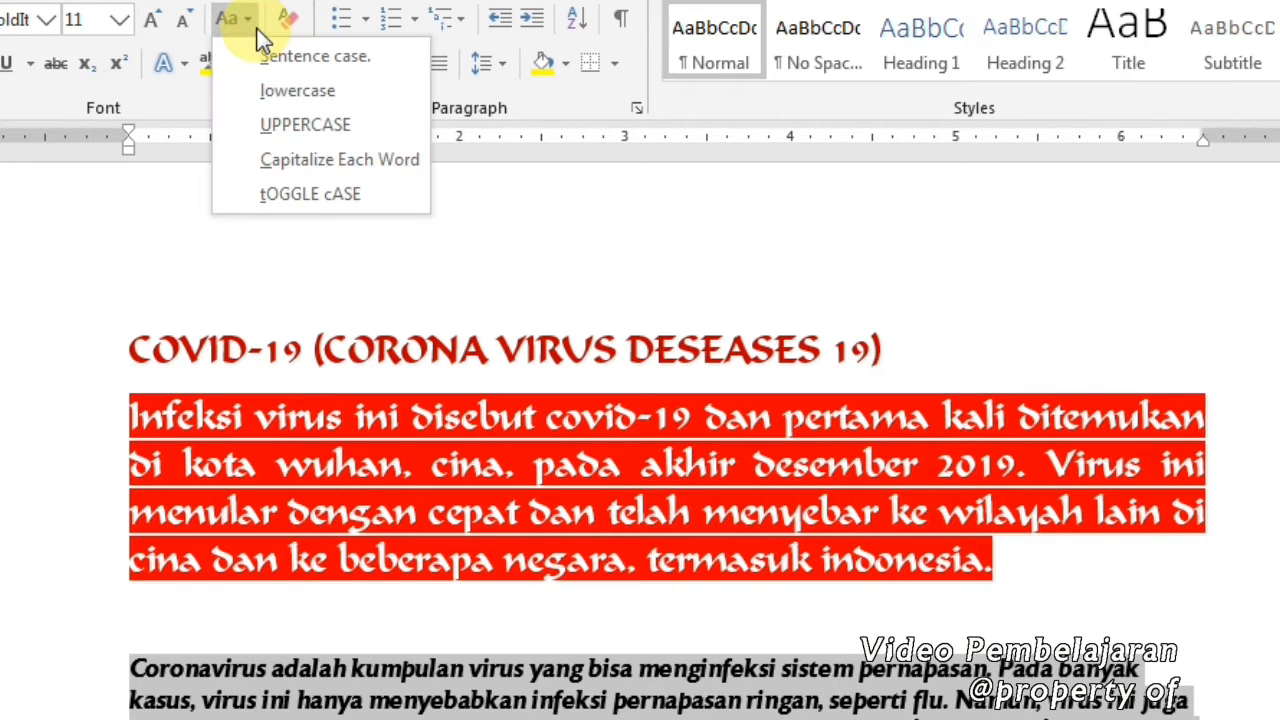
{"action": "left_click", "coordinate": [275, 90]}
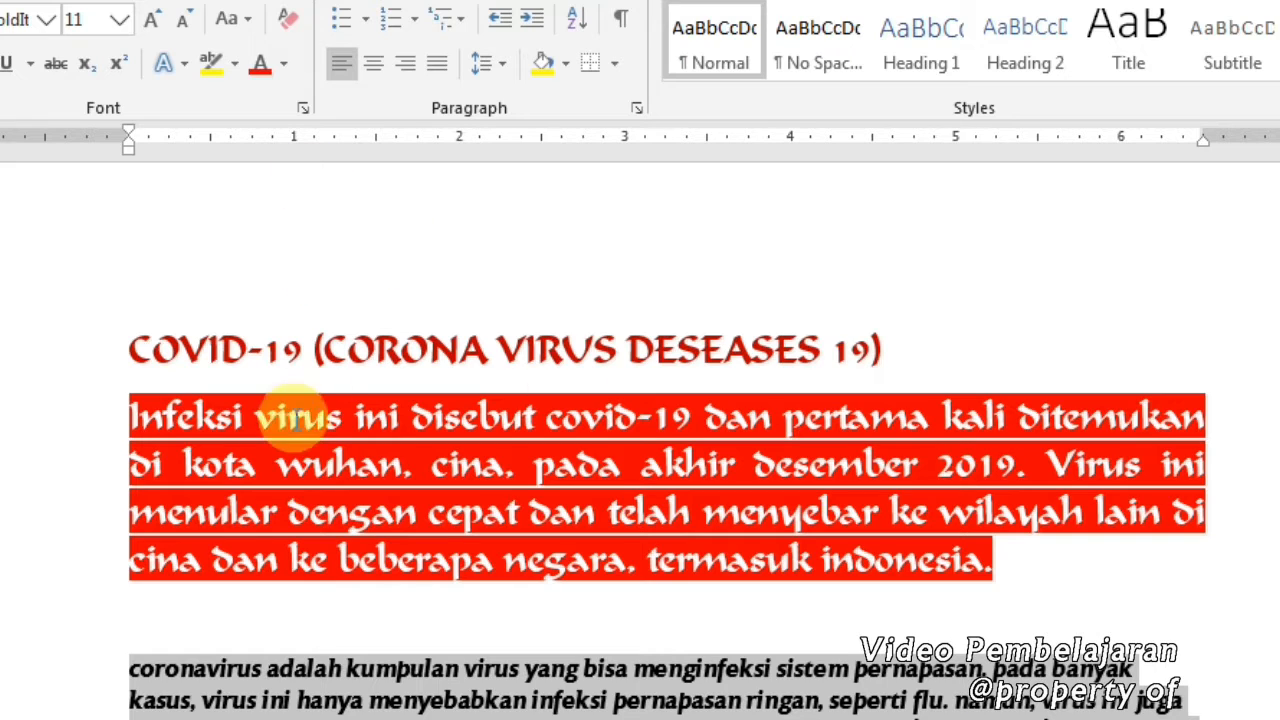
{"action": "left_click", "coordinate": [245, 22]}
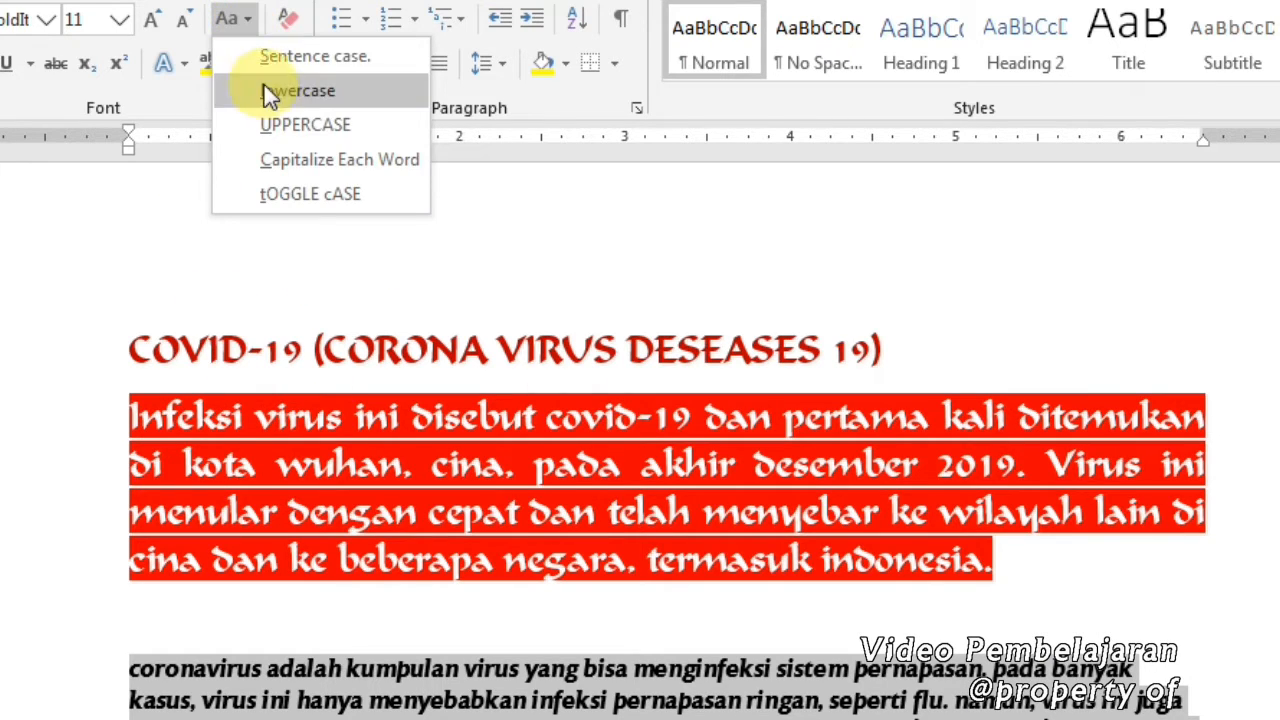
{"action": "left_click", "coordinate": [278, 125]}
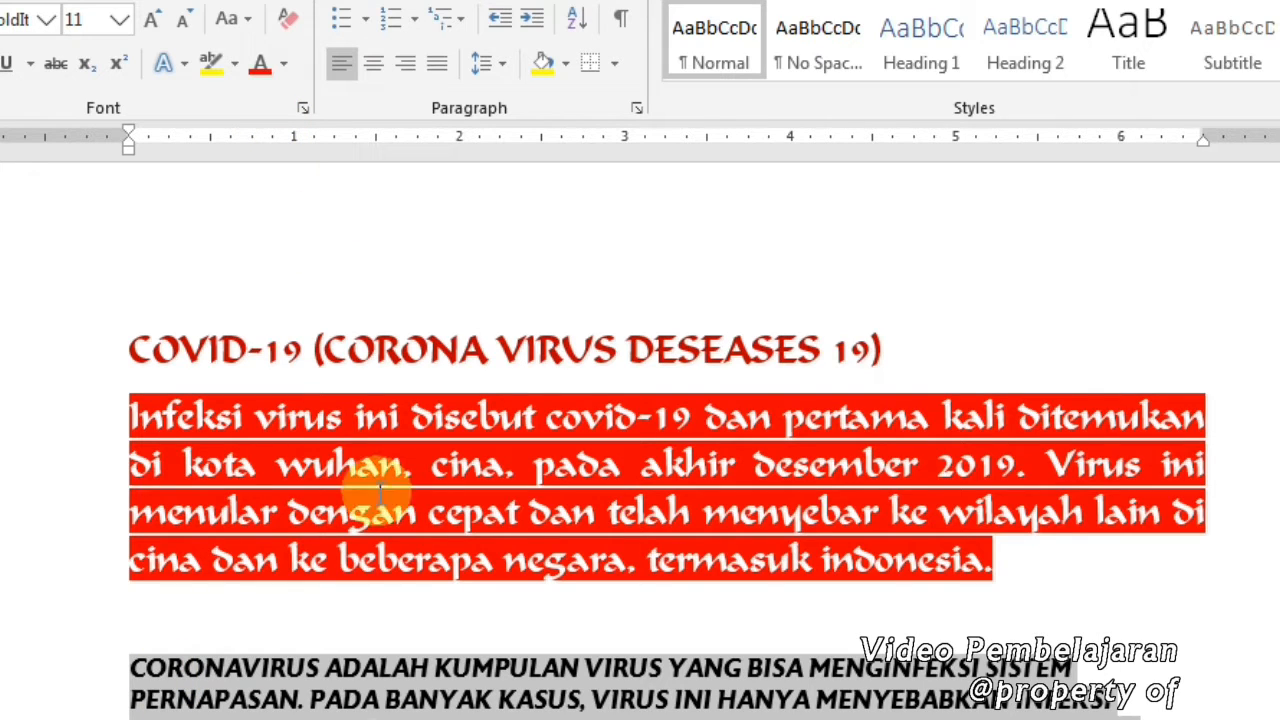
Apply Capitalize Each Word to the selected "Coronavirus adalah" paragraph, then switch its letters with tOGGLE cASE
{"action": "left_click", "coordinate": [252, 28]}
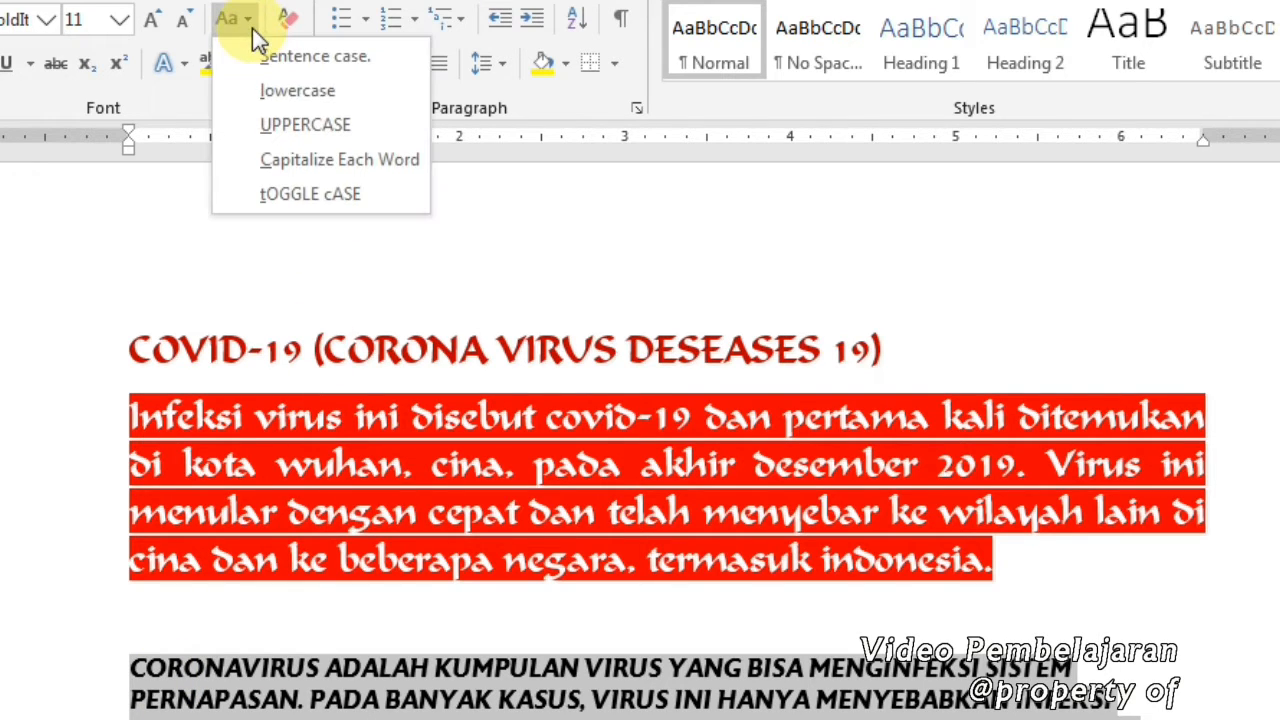
{"action": "left_click", "coordinate": [278, 161]}
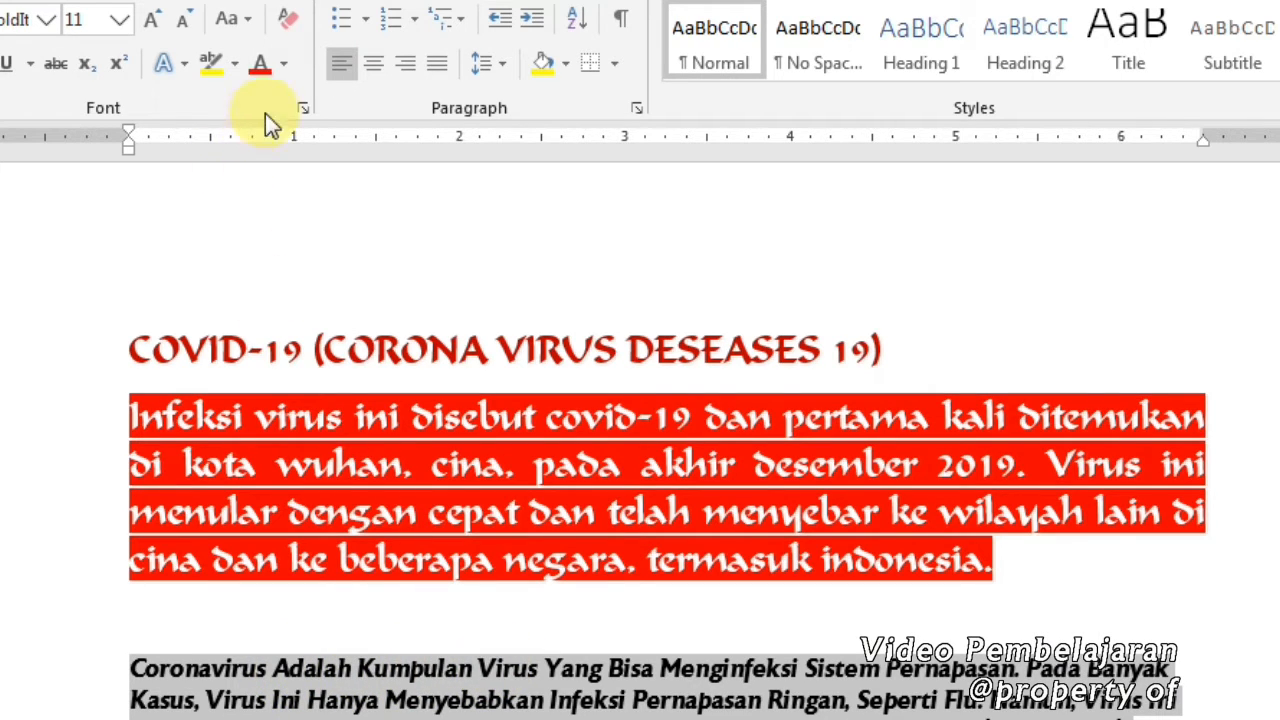
{"action": "left_click", "coordinate": [249, 23]}
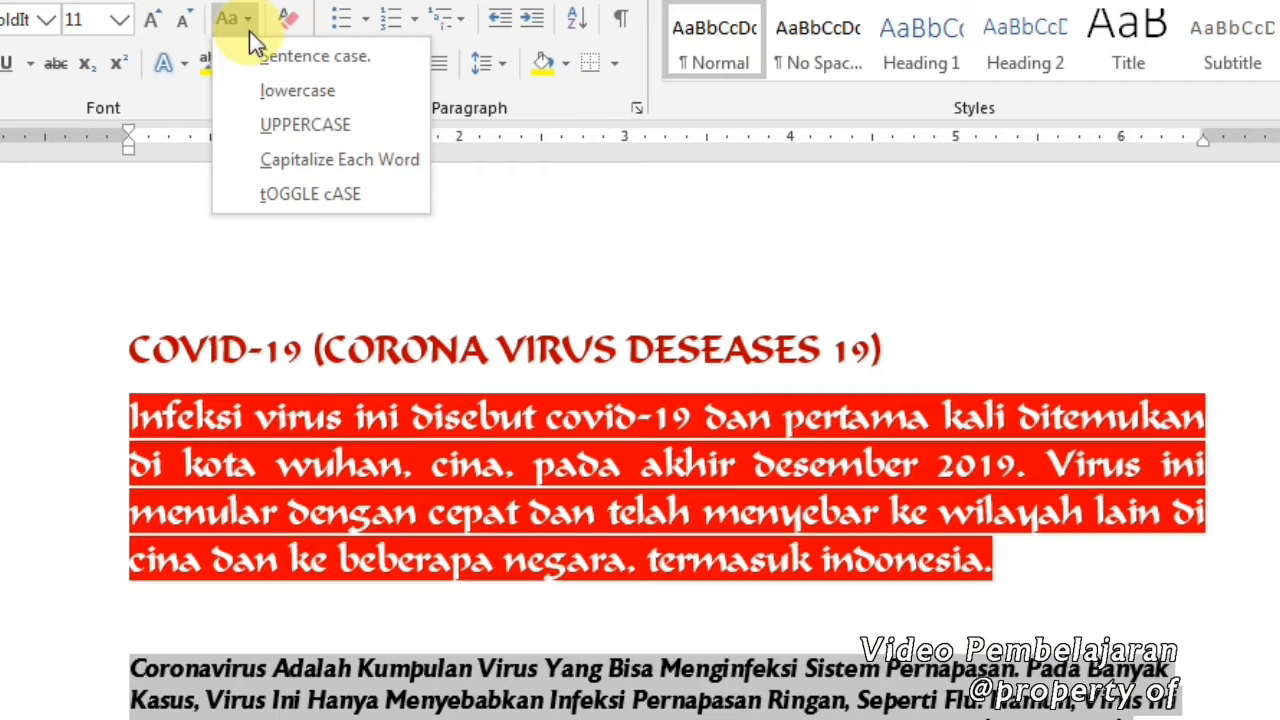
{"action": "left_click", "coordinate": [307, 193]}
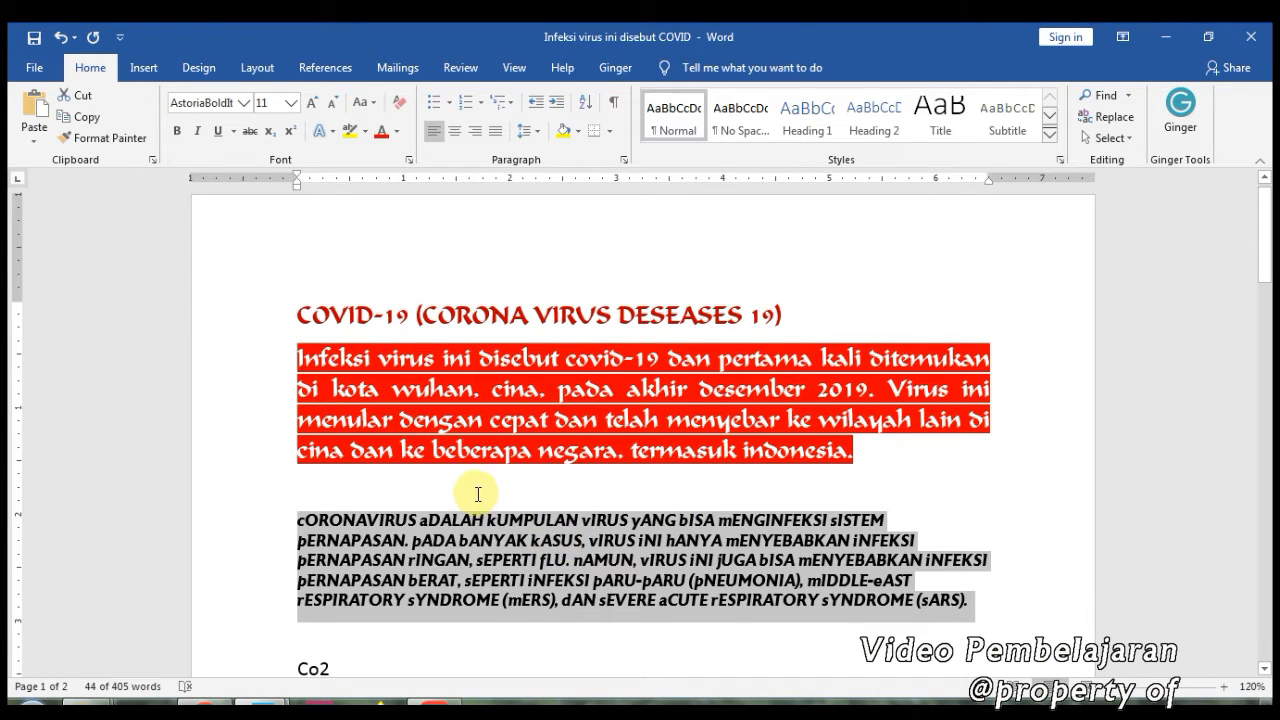
Clear all formatting from the toggled-case Coronavirus paragraph and make it bold and italic
{"action": "scroll", "coordinate": [478, 494], "scroll_direction": "down", "scroll_amount": 2}
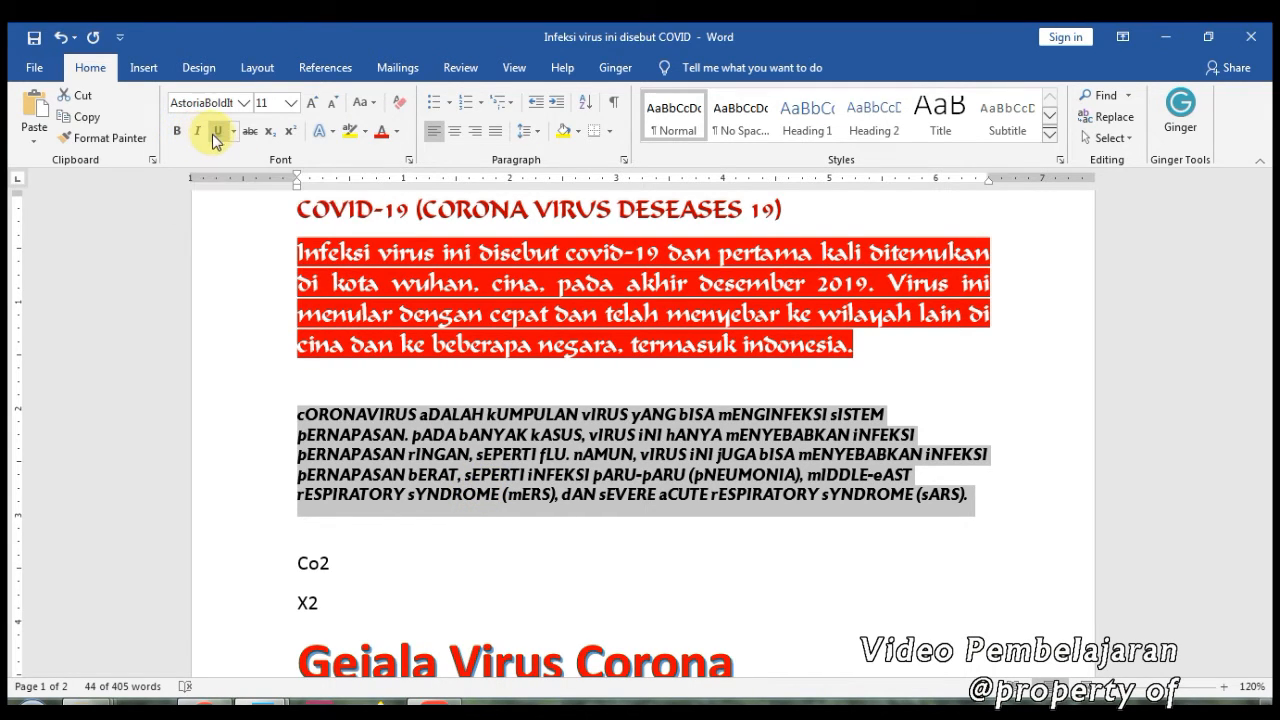
{"action": "left_click", "coordinate": [298, 415]}
{"action": "left_click_drag", "start_coordinate": [298, 415], "coordinate": [975, 500]}
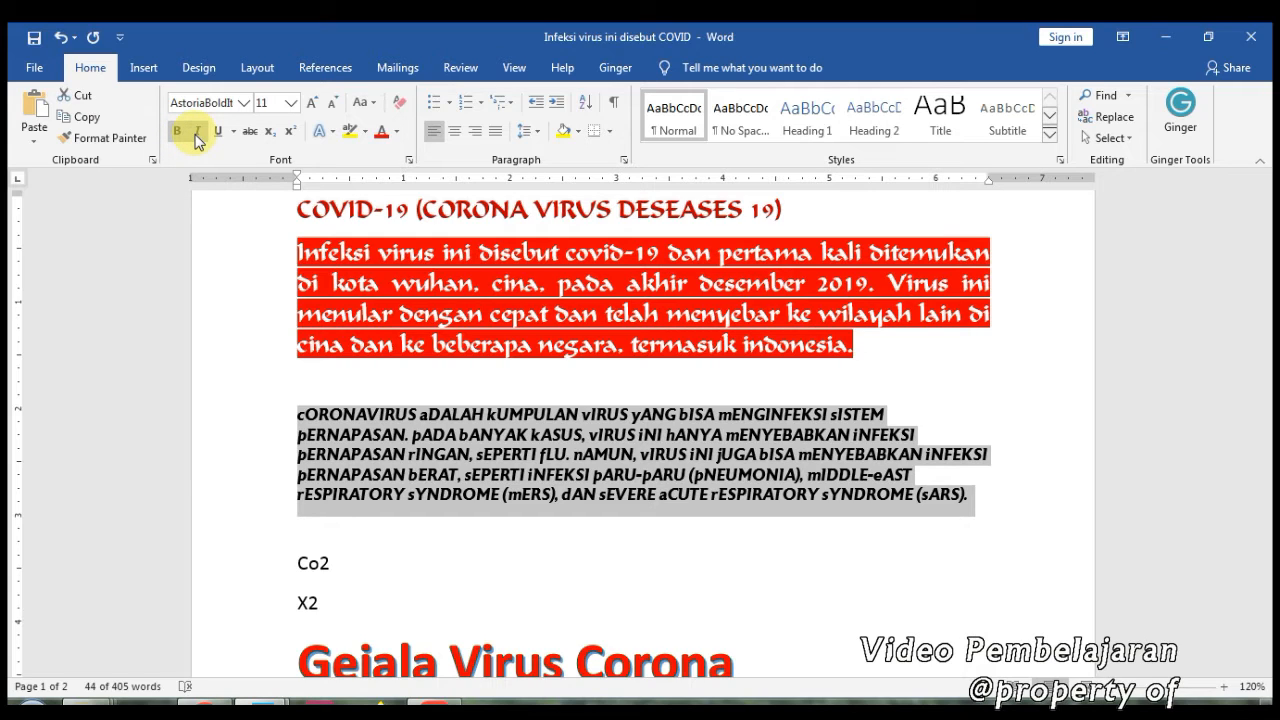
{"action": "left_click", "coordinate": [340, 441]}
{"action": "left_click_drag", "start_coordinate": [297, 414], "coordinate": [979, 494]}
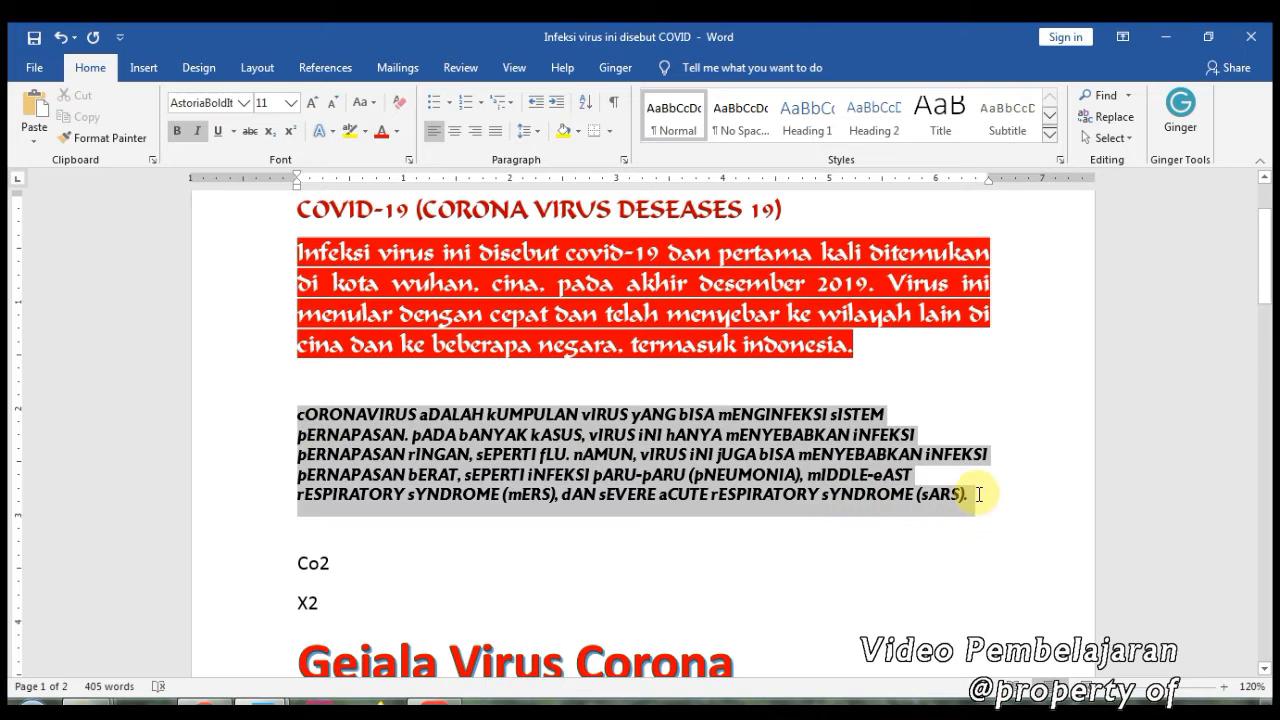
{"action": "left_click", "coordinate": [399, 103]}
{"action": "left_click", "coordinate": [178, 131]}
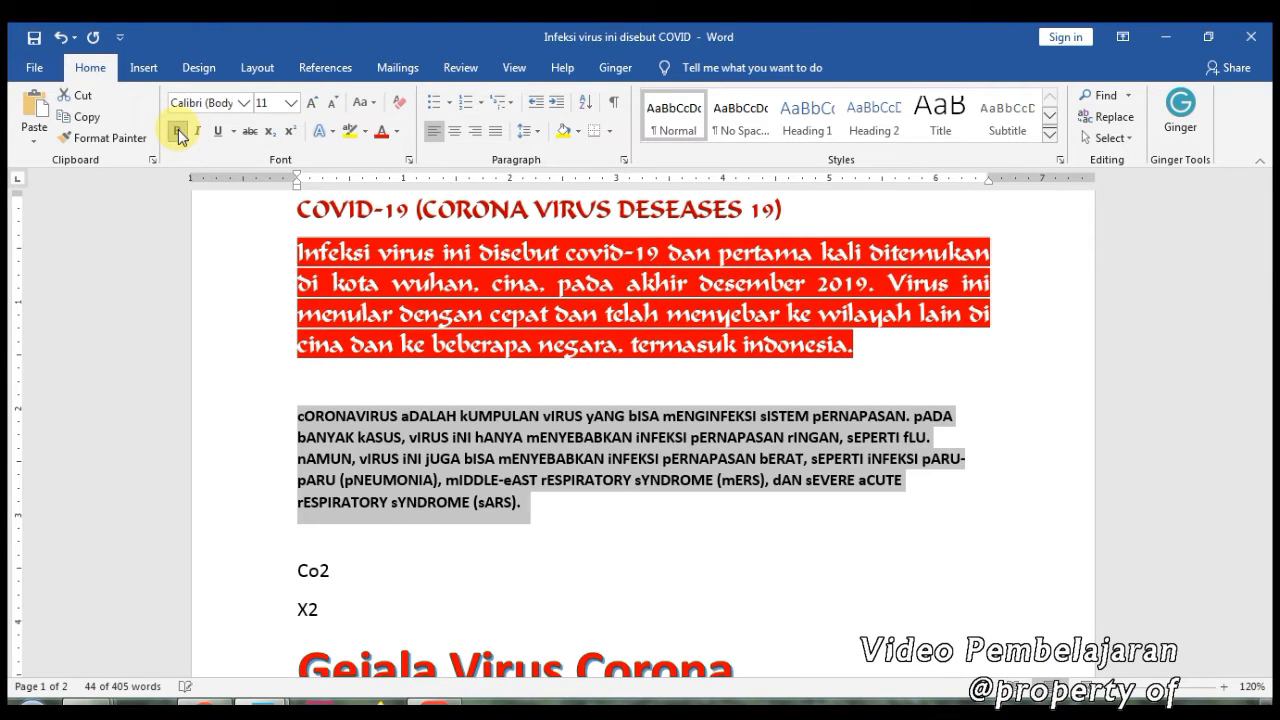
{"action": "left_click", "coordinate": [199, 132]}
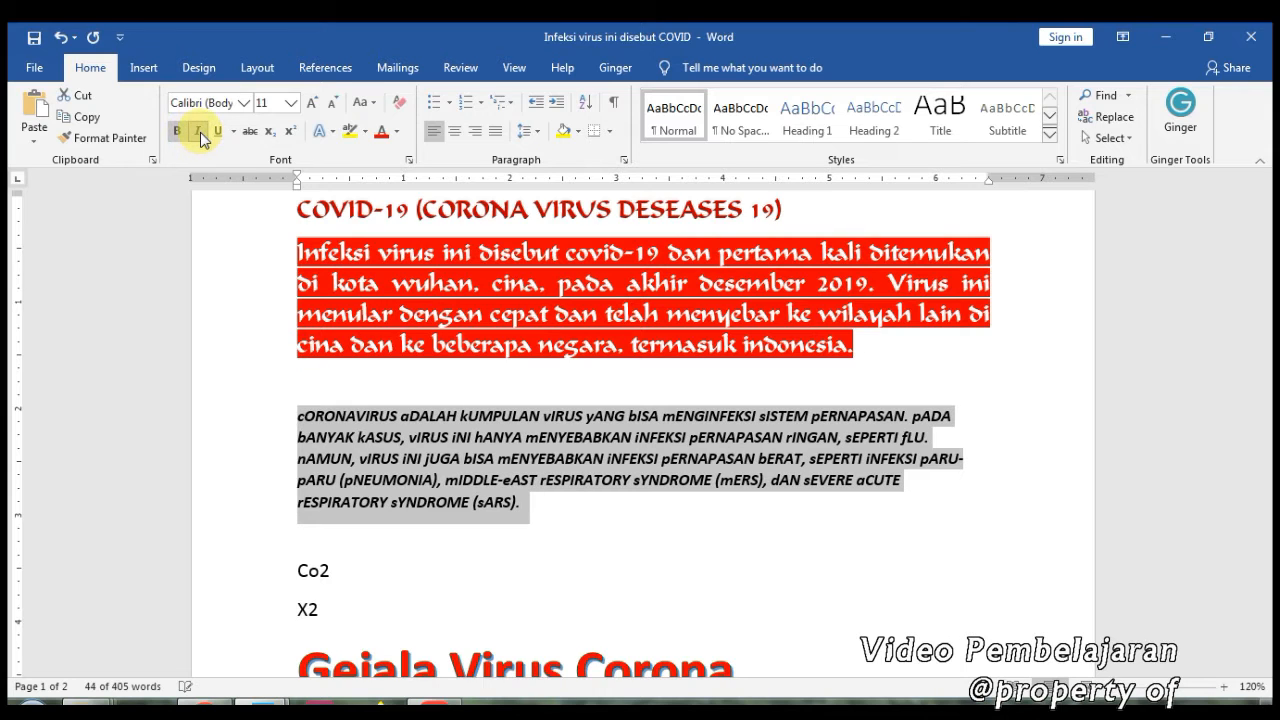
Underline the bold italic Coronavirus paragraph, set the underline style to a double line, and clear the selection
{"action": "left_click", "coordinate": [218, 131]}
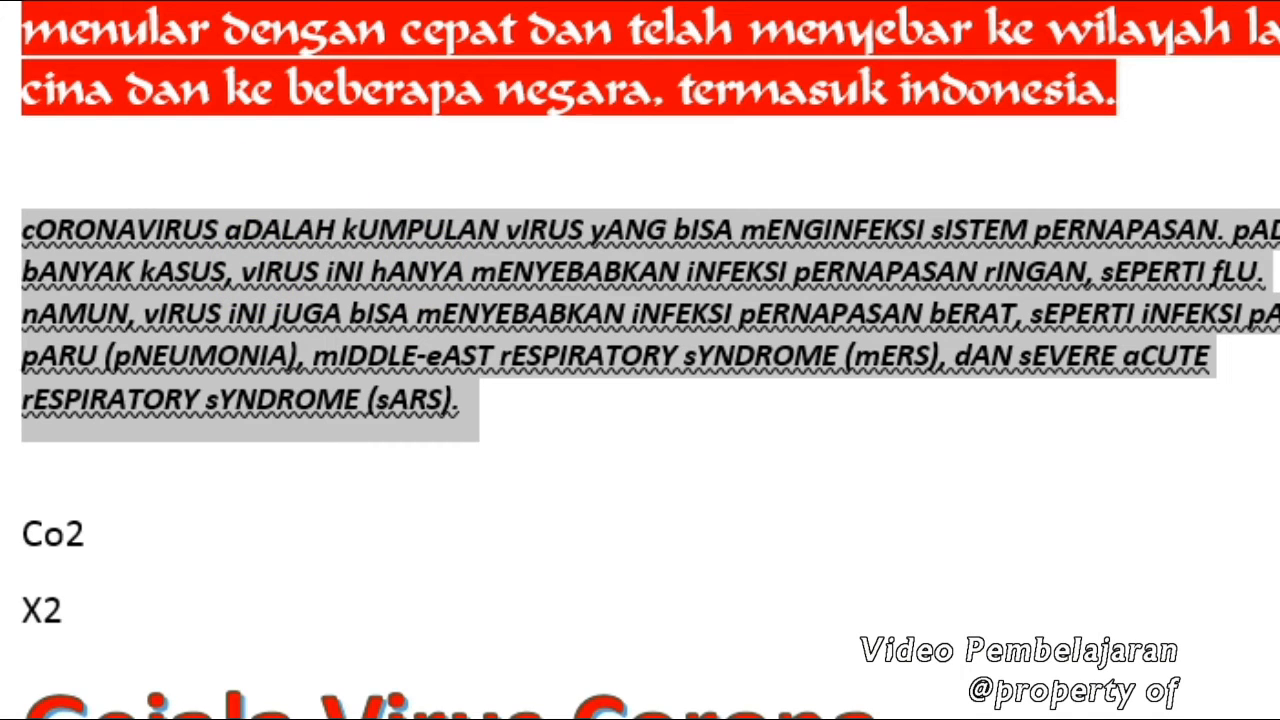
{"action": "left_click", "coordinate": [290, 94]}
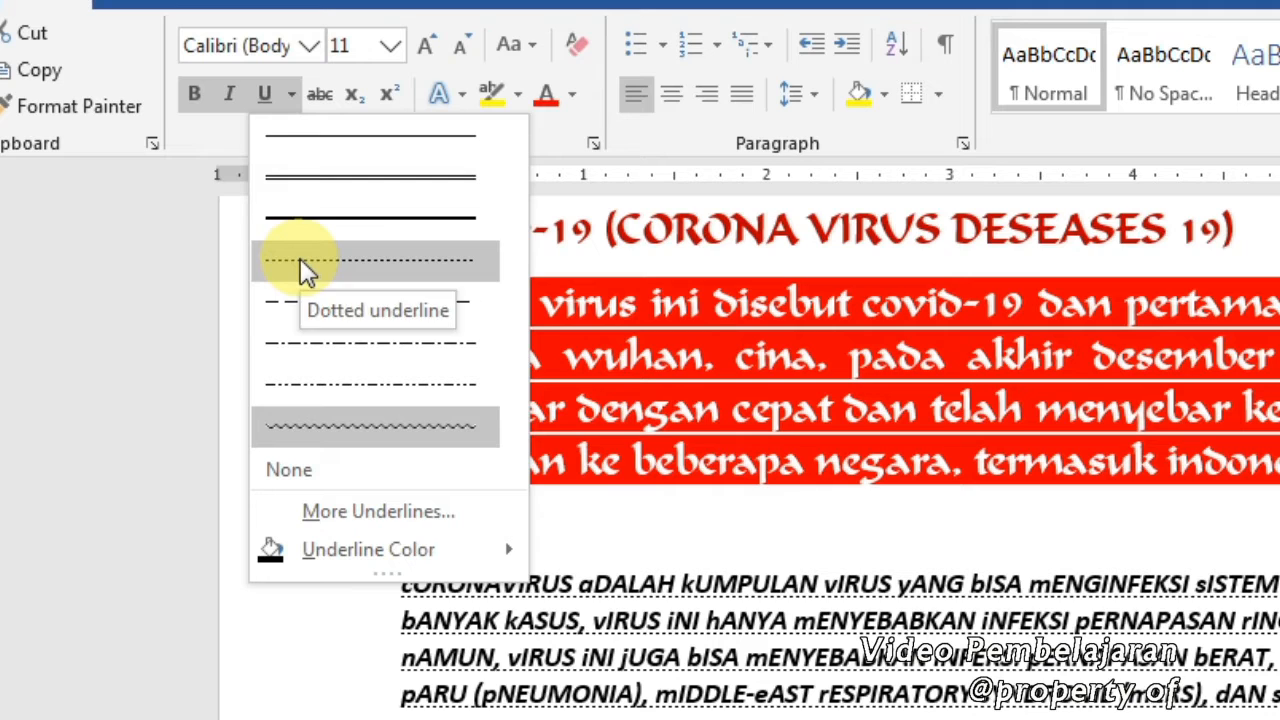
{"action": "left_click", "coordinate": [333, 188]}
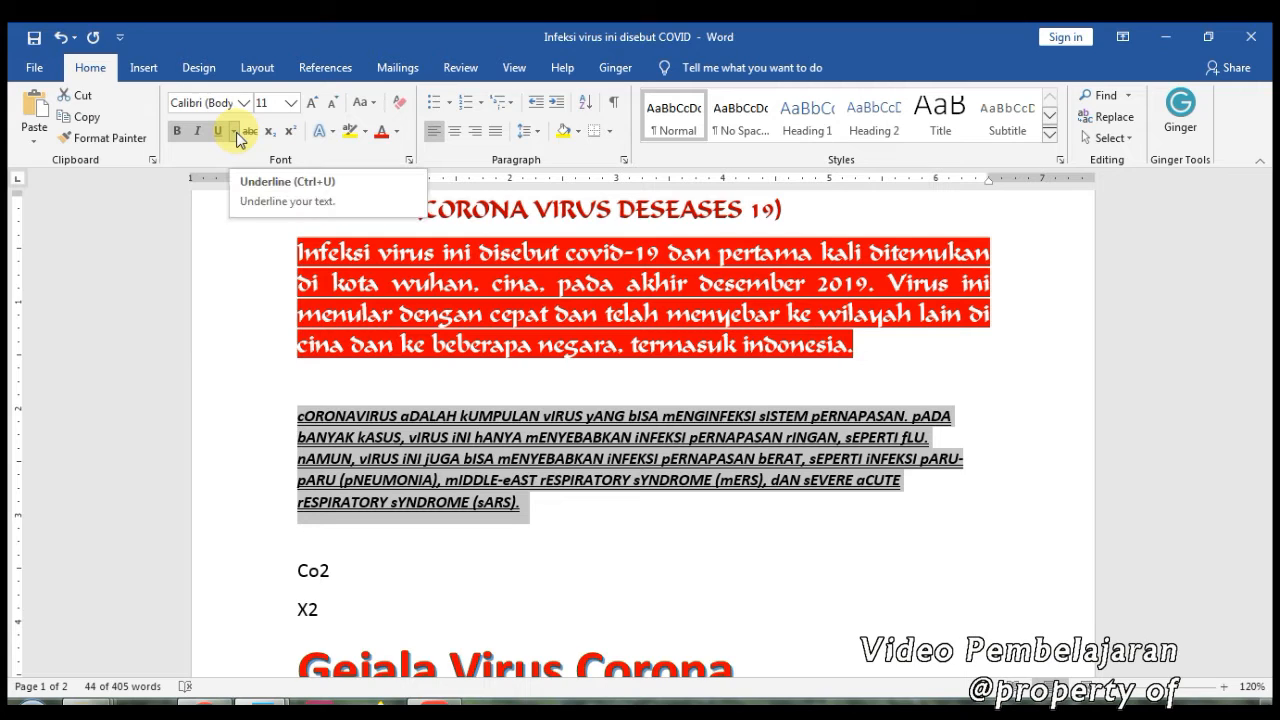
{"action": "left_click", "coordinate": [577, 526]}
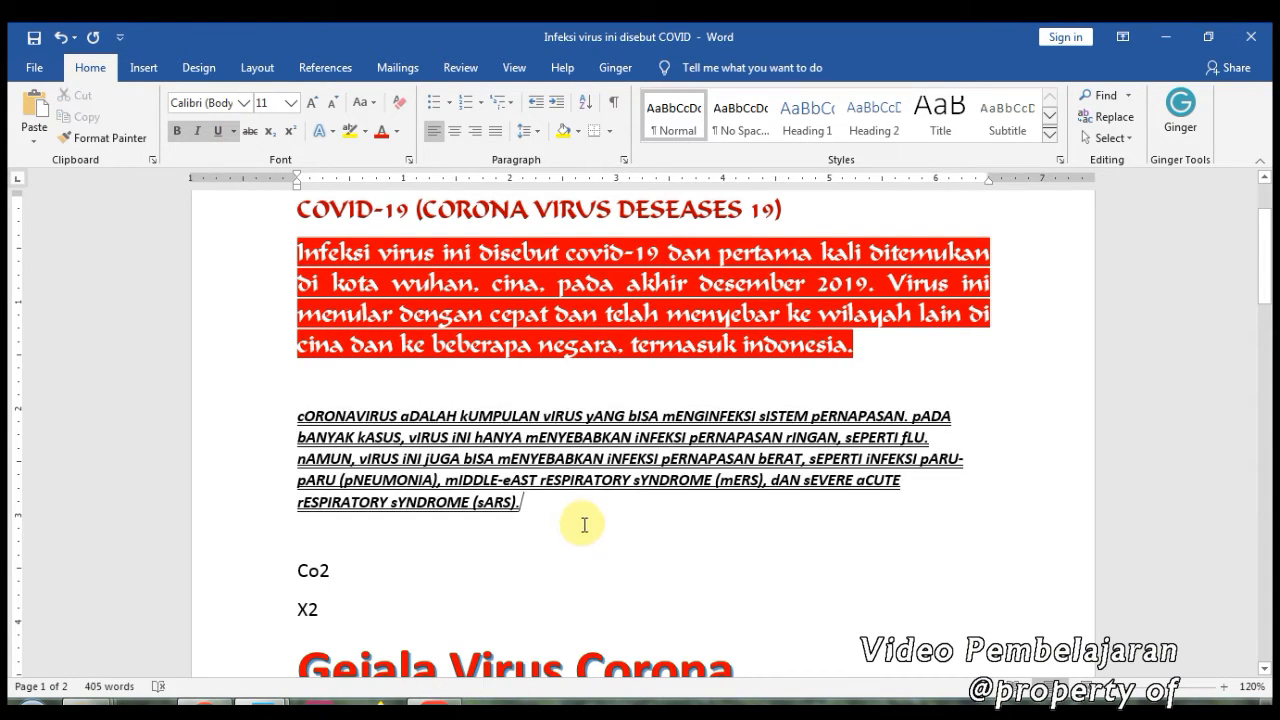
Apply strikethrough to the heading "Gejala Virus Corona"
{"action": "scroll", "coordinate": [583, 524], "scroll_direction": "down", "scroll_amount": 1}
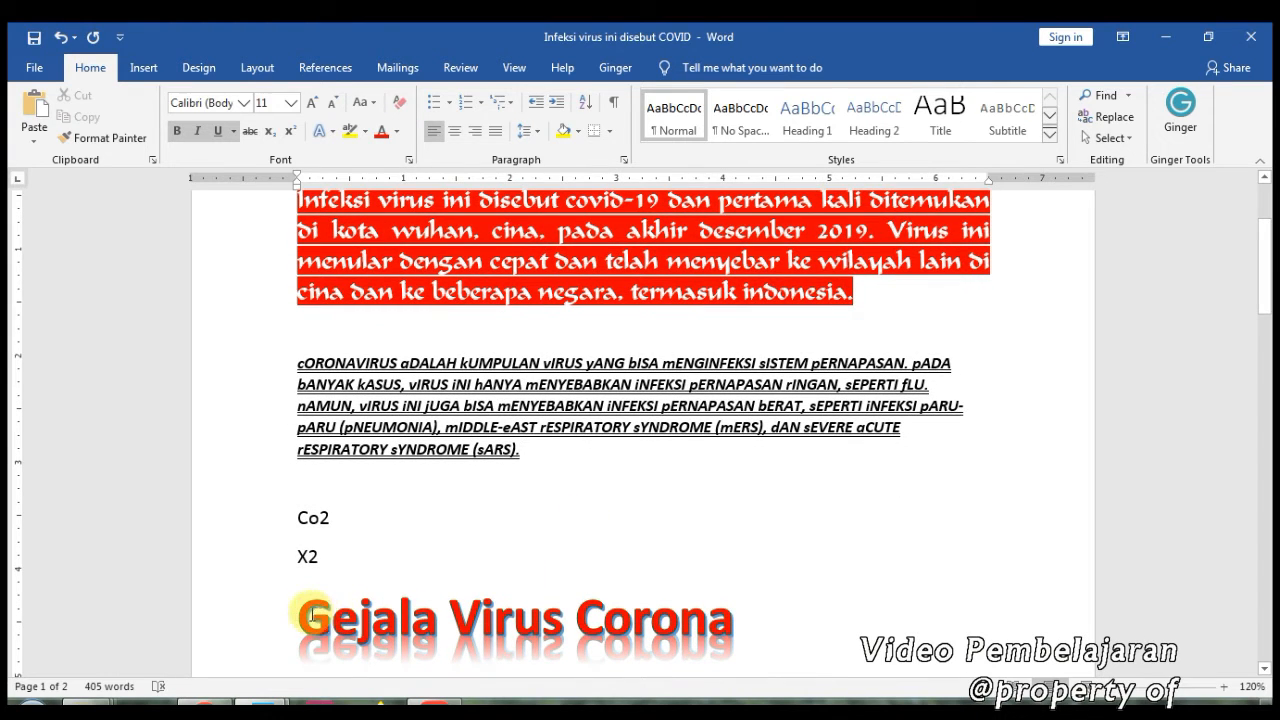
{"action": "left_click_drag", "start_coordinate": [300, 617], "coordinate": [735, 622]}
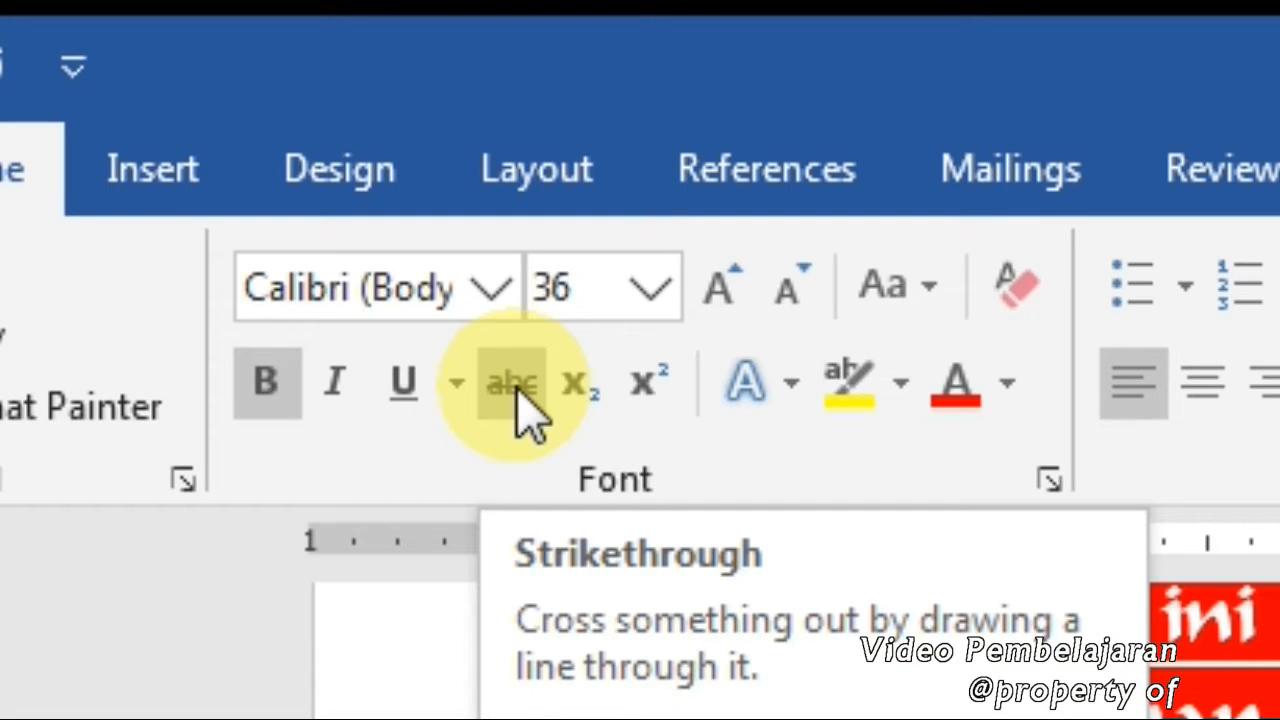
{"action": "left_click", "coordinate": [516, 382]}
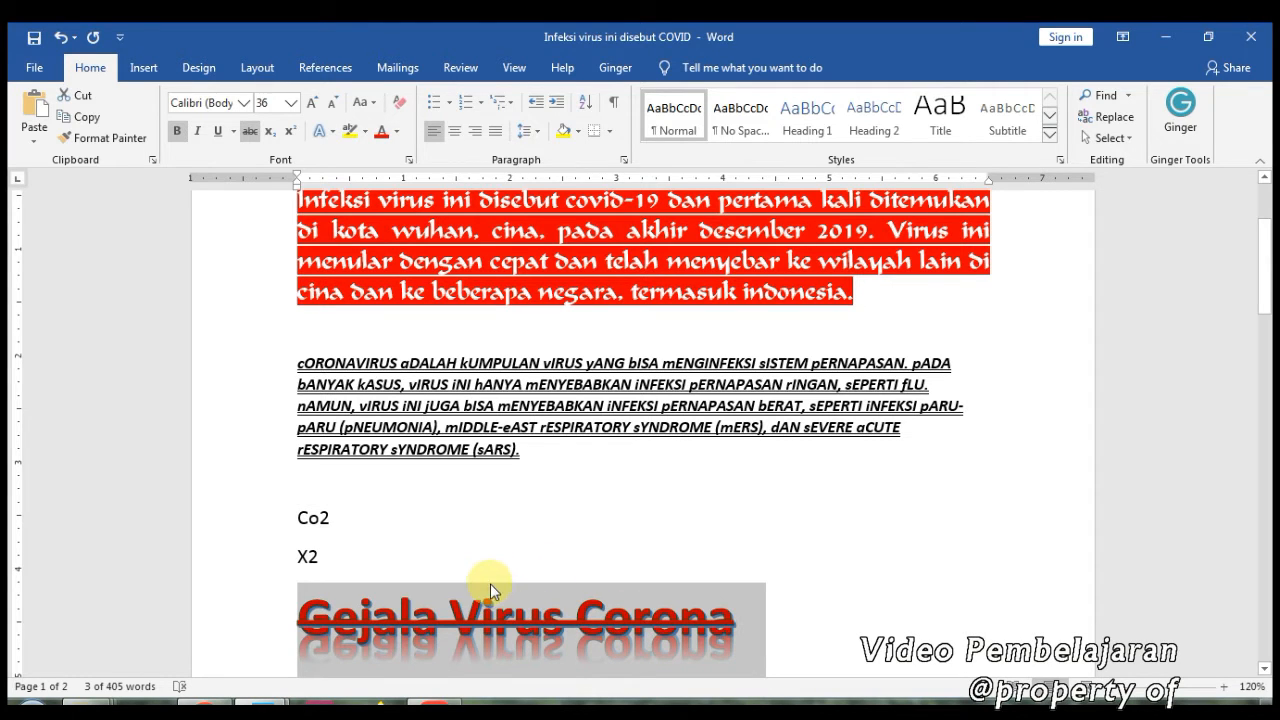
Make the 2 in "Co2" subscript and the 2 in "X2" superscript
{"action": "scroll", "coordinate": [516, 565], "scroll_direction": "down", "scroll_amount": 1}
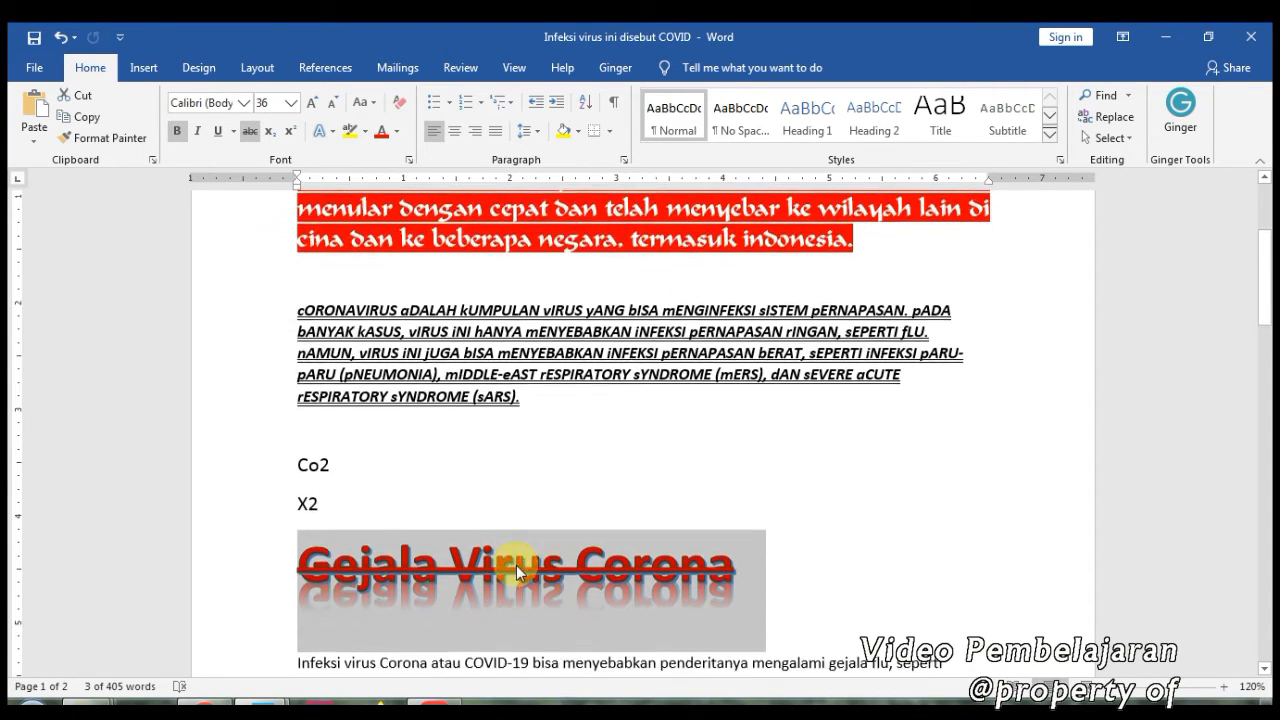
{"action": "scroll", "coordinate": [516, 565], "scroll_direction": "down", "scroll_amount": 1}
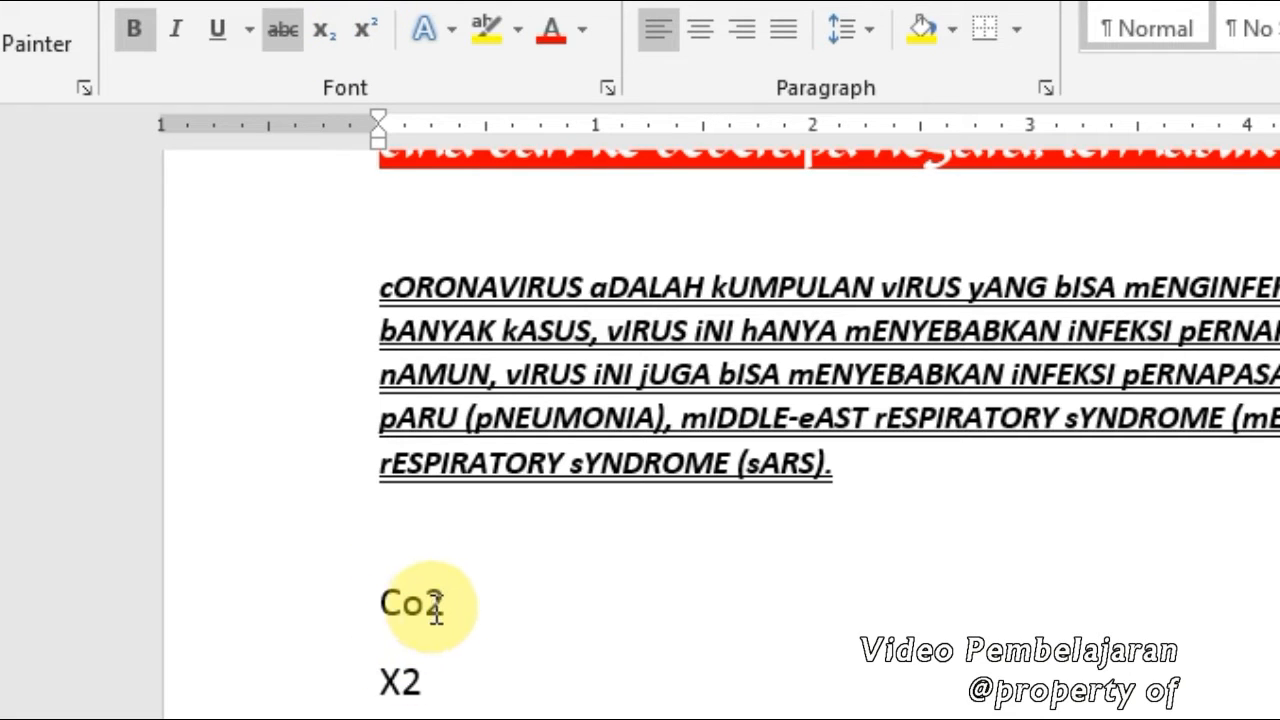
{"action": "left_click_drag", "start_coordinate": [437, 608], "coordinate": [457, 606]}
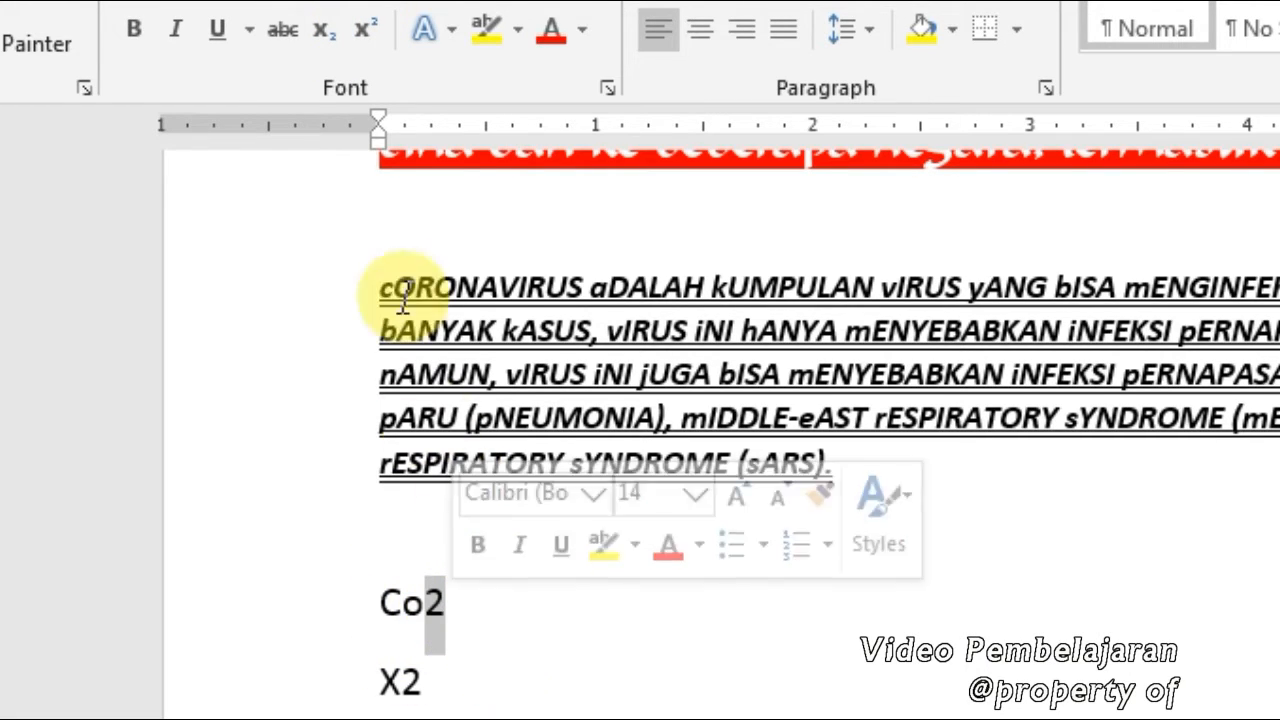
{"action": "left_click", "coordinate": [331, 41]}
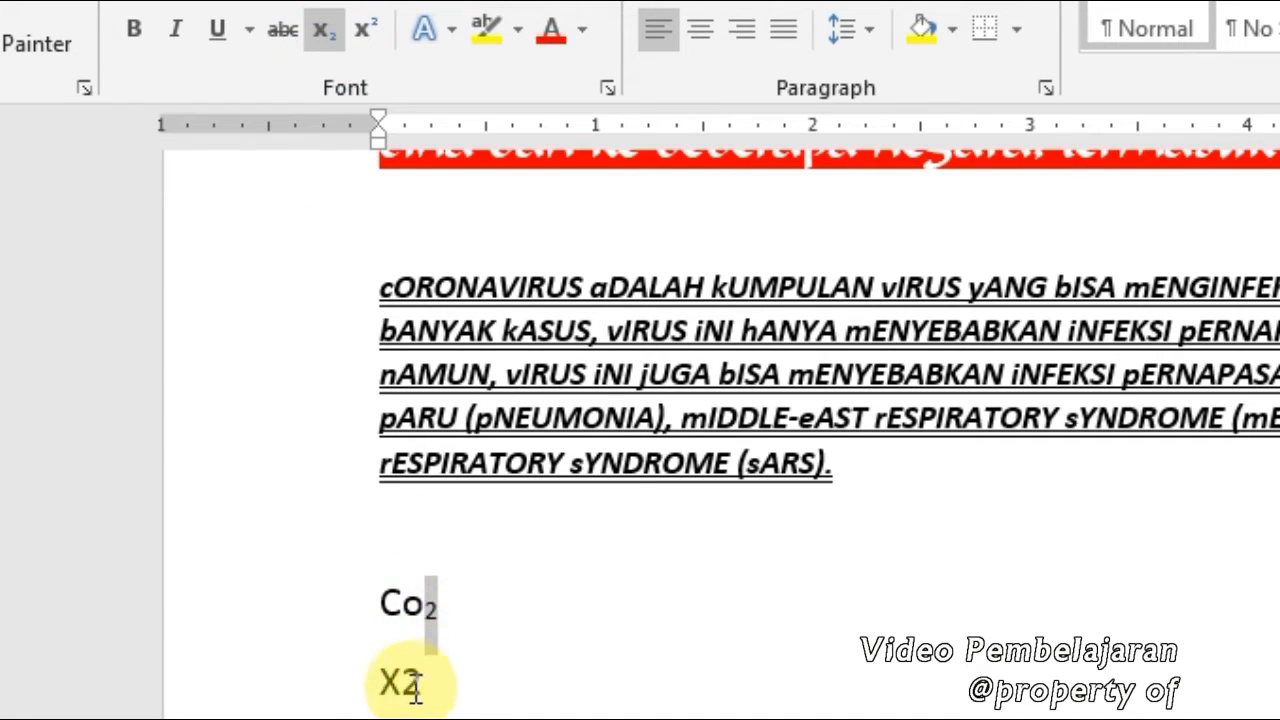
{"action": "left_click_drag", "start_coordinate": [403, 688], "coordinate": [425, 690]}
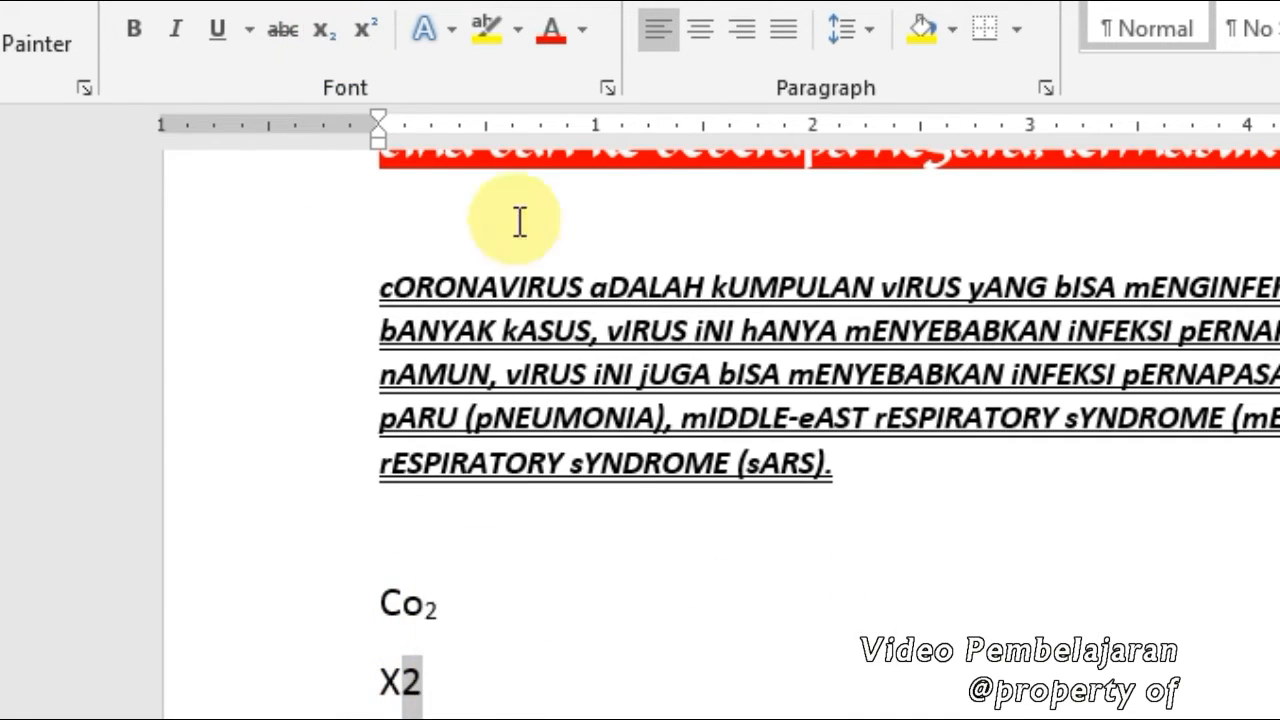
{"action": "left_click", "coordinate": [370, 36]}
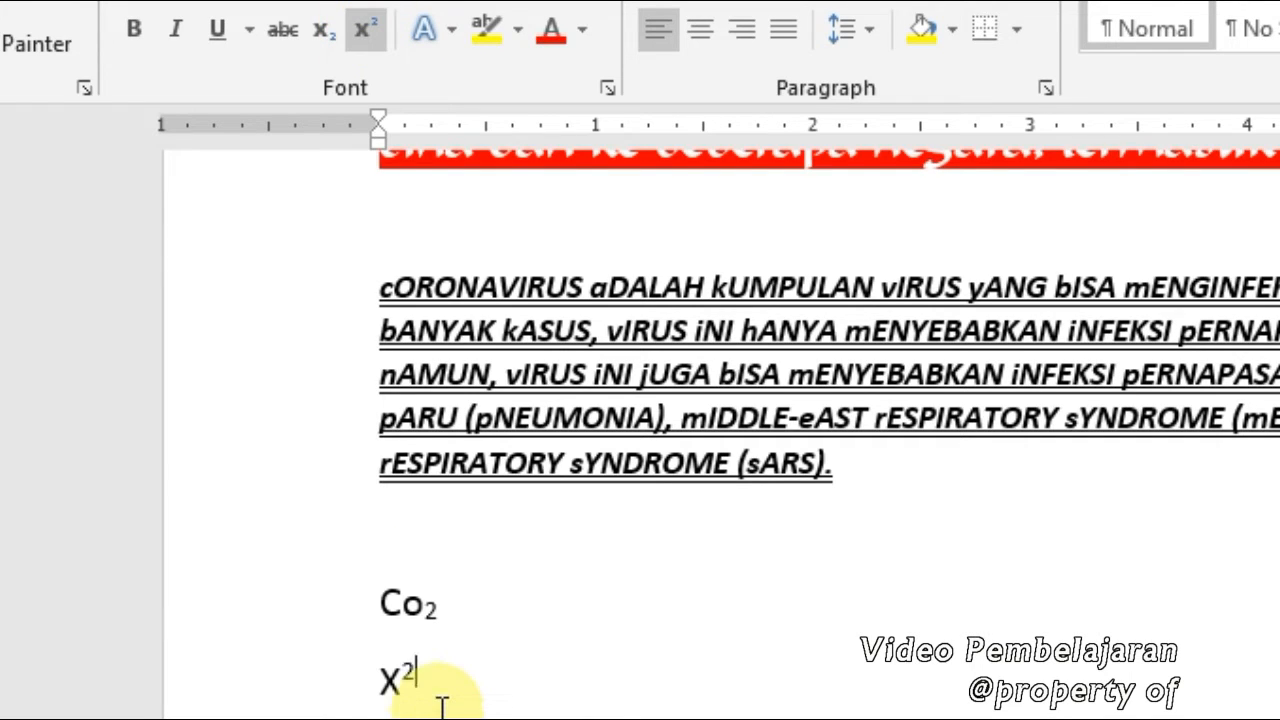
{"action": "left_click_drag", "start_coordinate": [443, 700], "coordinate": [377, 608]}
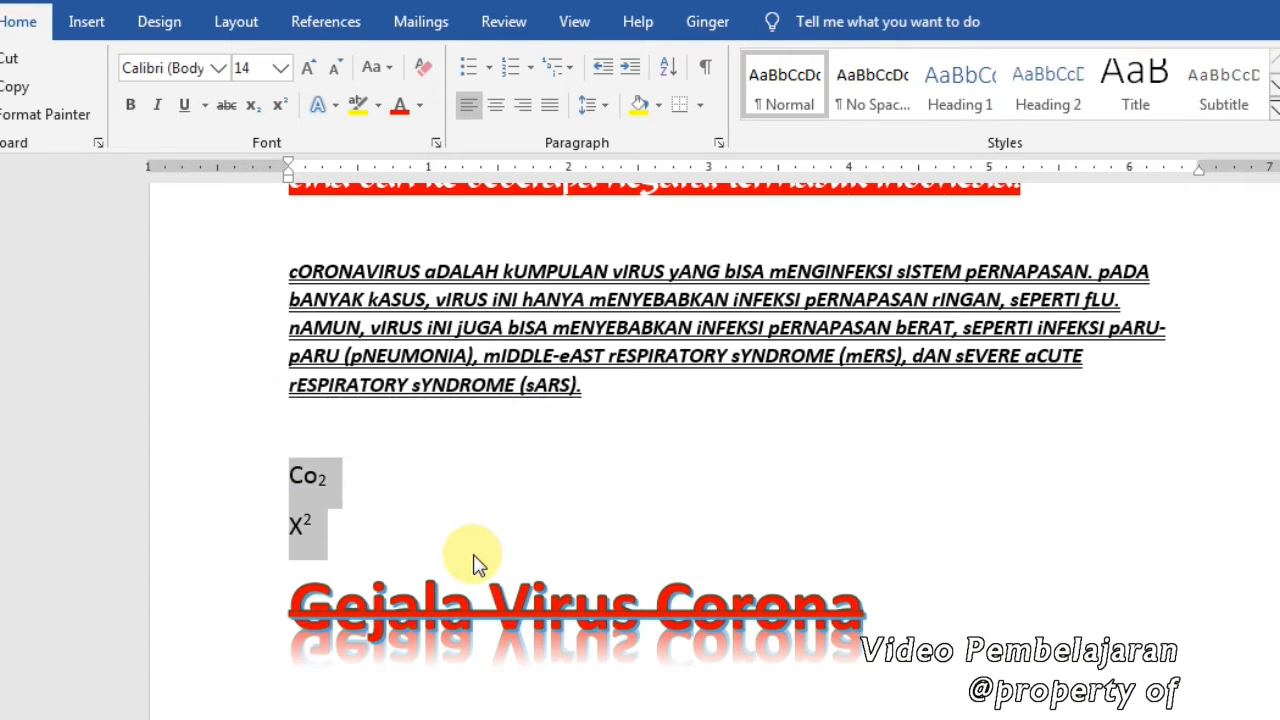
{"action": "left_click", "coordinate": [335, 105]}
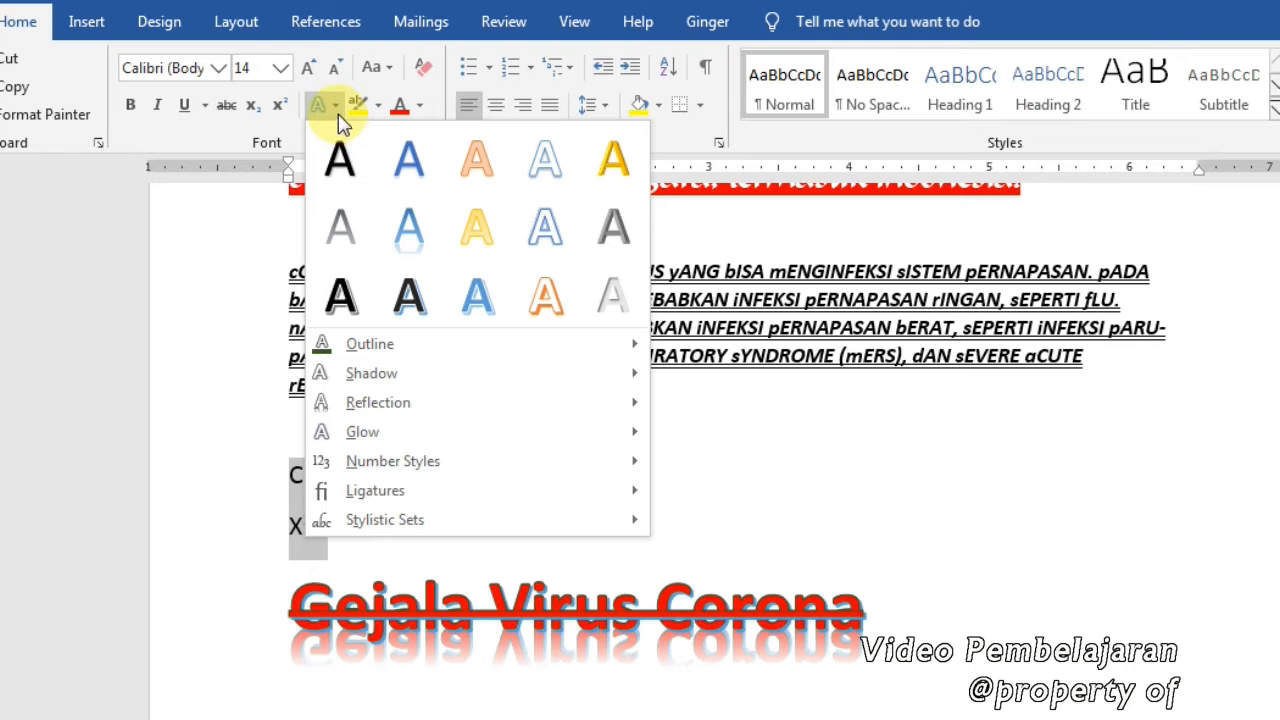
{"action": "left_click", "coordinate": [757, 594]}
Remove the strikethrough from the heading "Gejala Virus Corona" and apply the black-filled text effect with a shadow
{"action": "left_click_drag", "start_coordinate": [870, 617], "coordinate": [386, 609]}
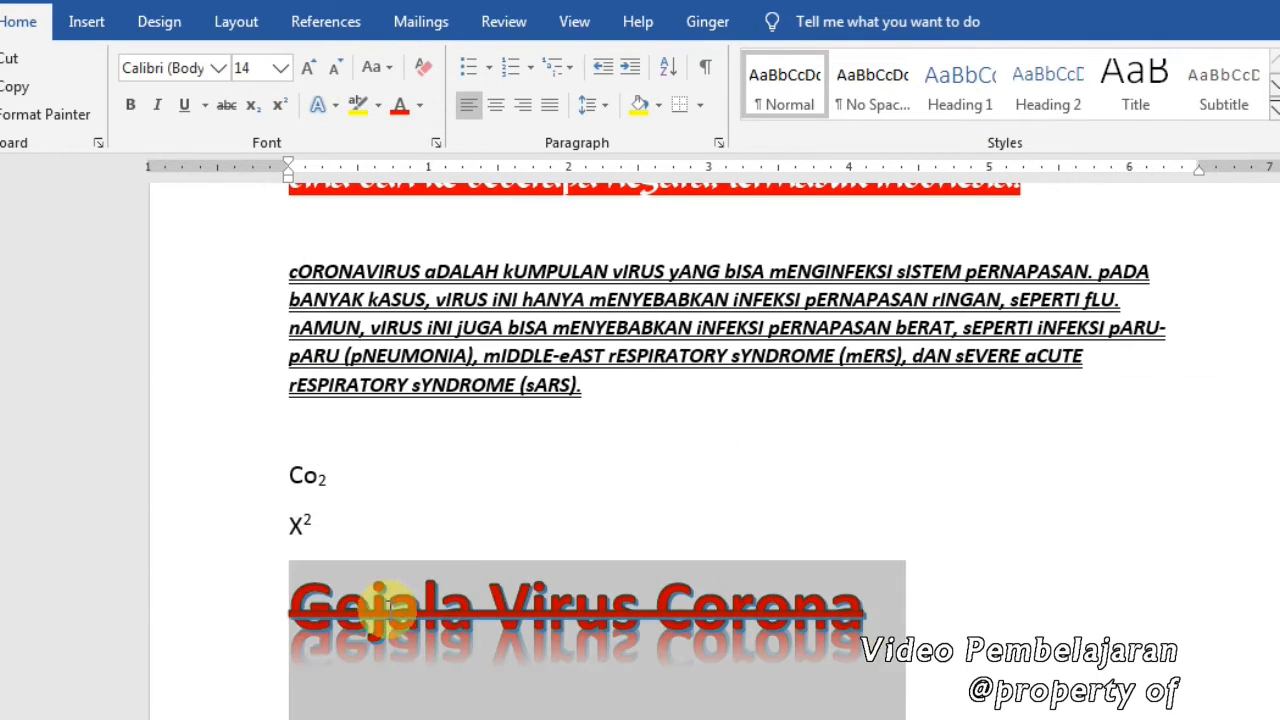
{"action": "left_click", "coordinate": [226, 105]}
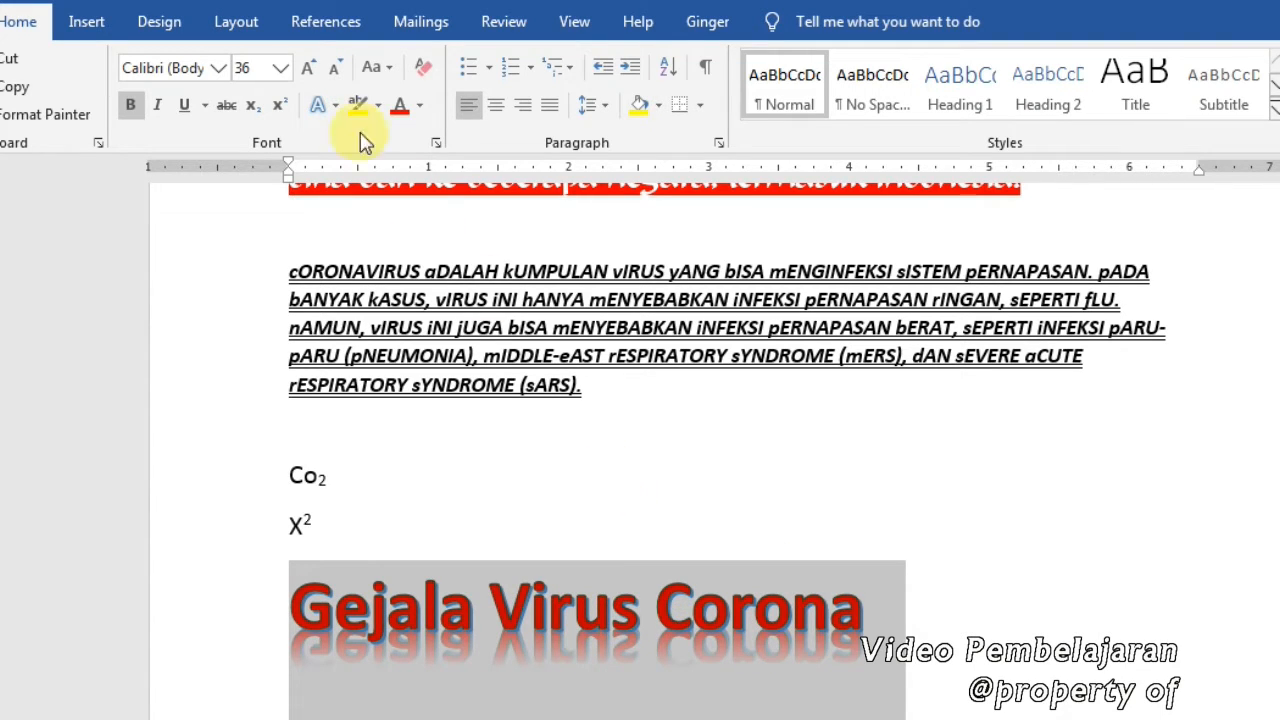
{"action": "left_click", "coordinate": [340, 110]}
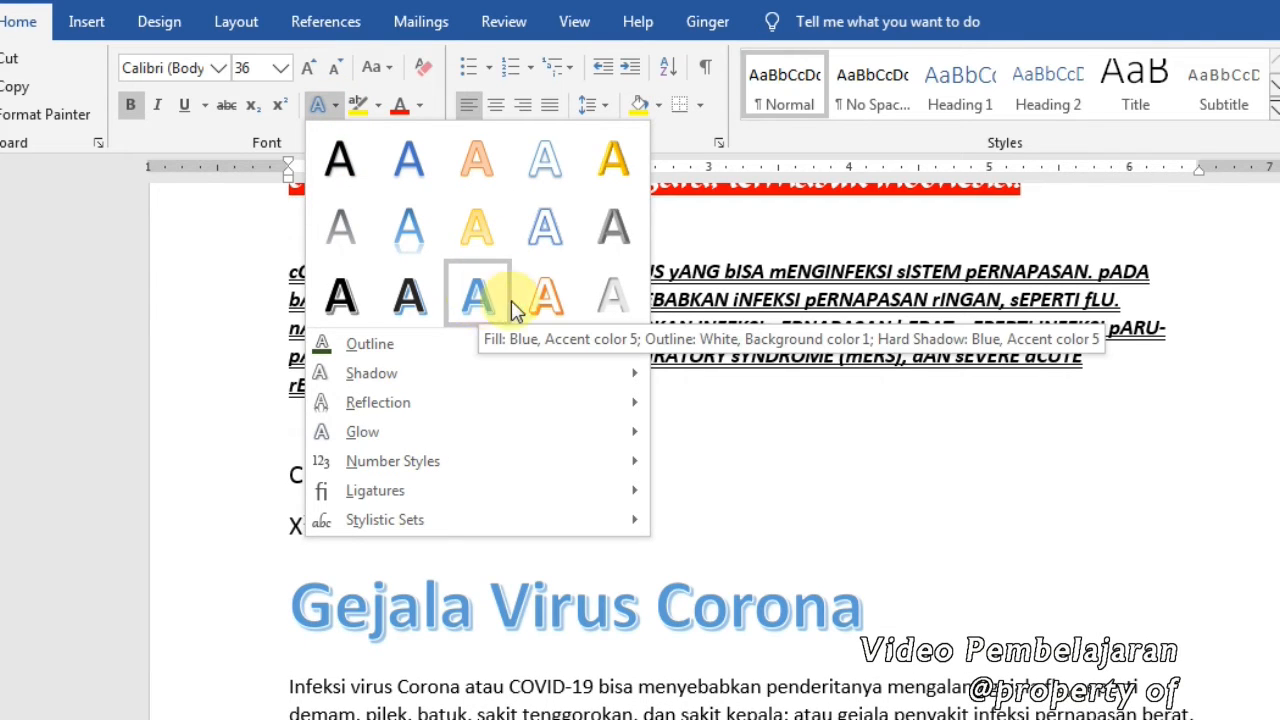
{"action": "left_click", "coordinate": [340, 296]}
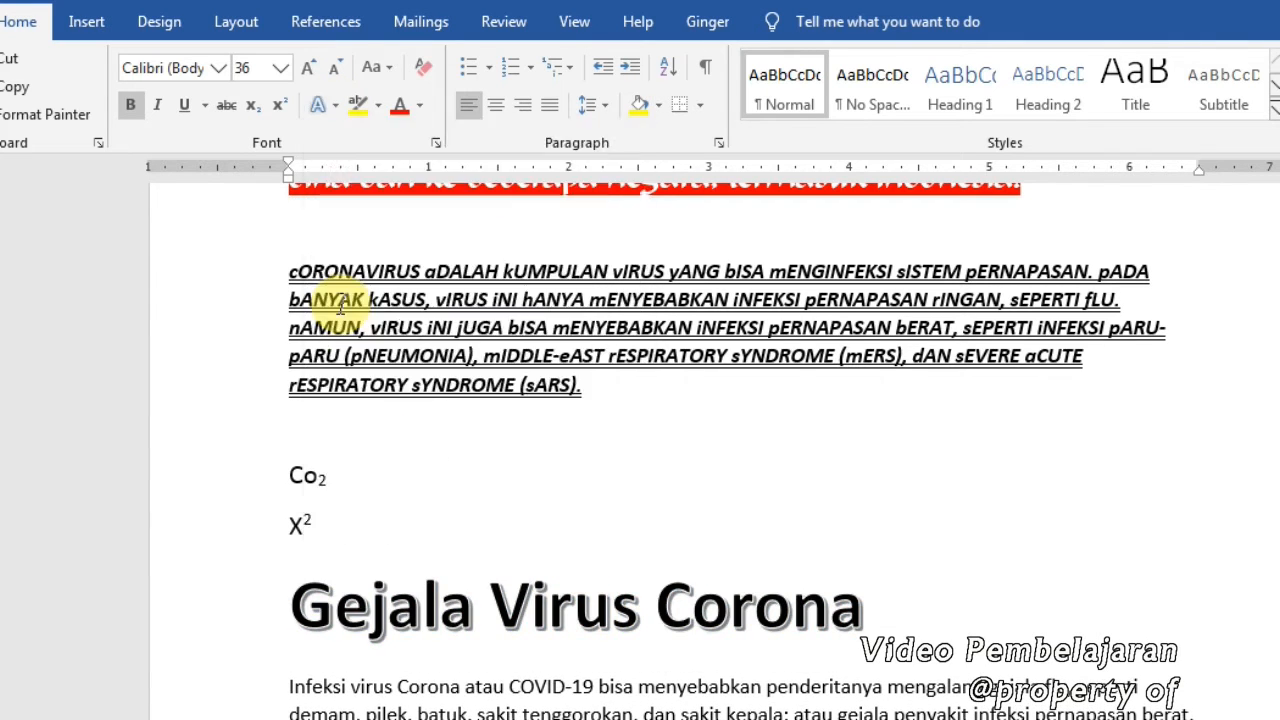
Add the middle reflection variation of the first row to the heading "Gejala Virus Corona"
{"action": "left_click", "coordinate": [340, 110]}
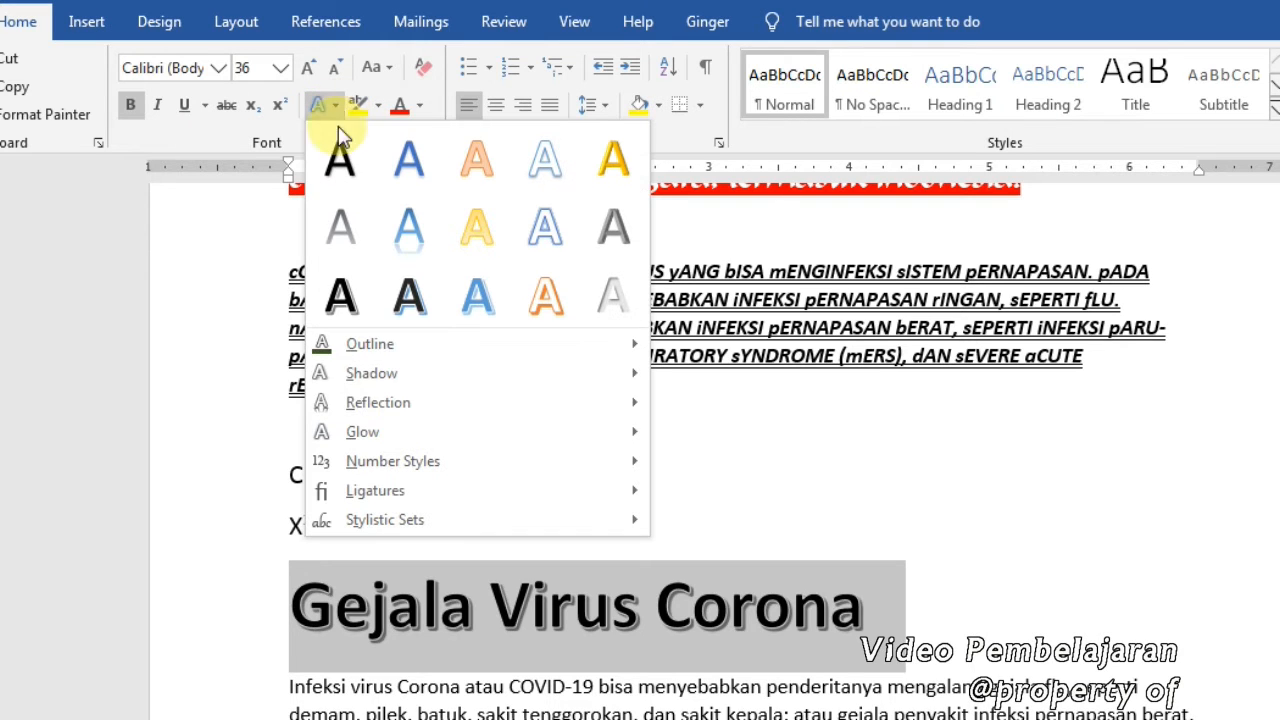
{"action": "mouse_move", "coordinate": [368, 403]}
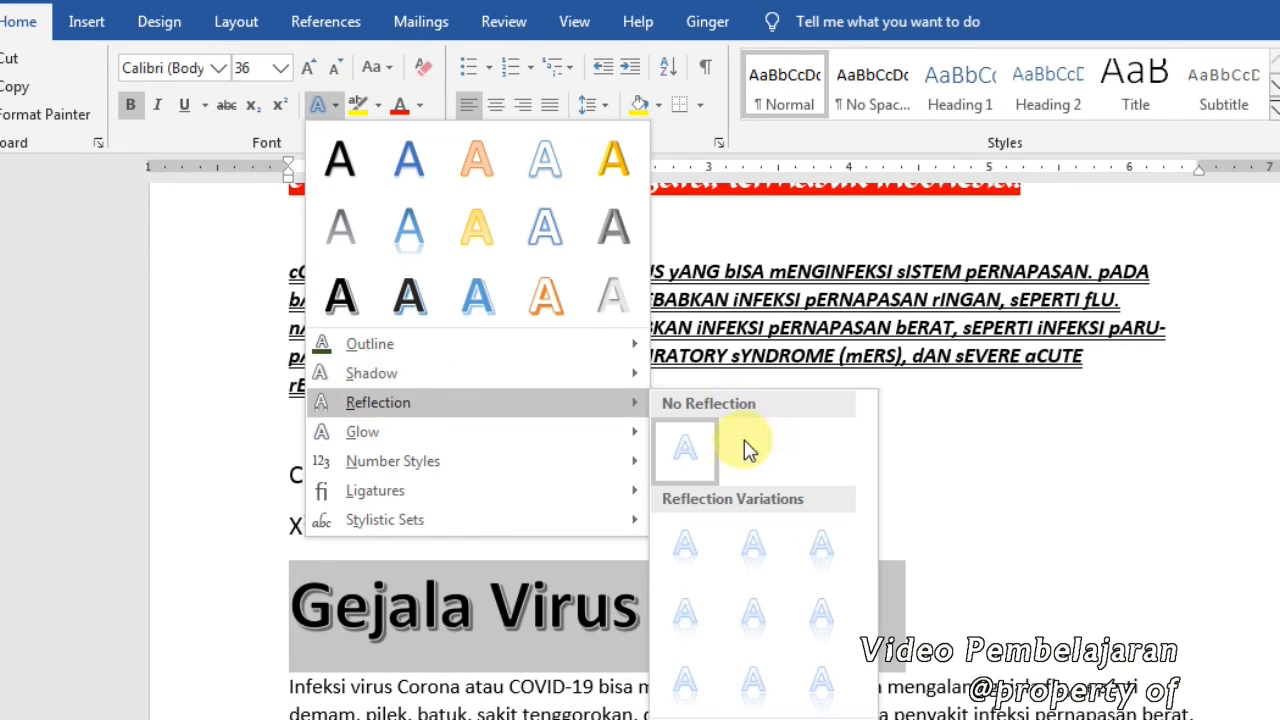
{"action": "left_click", "coordinate": [752, 545]}
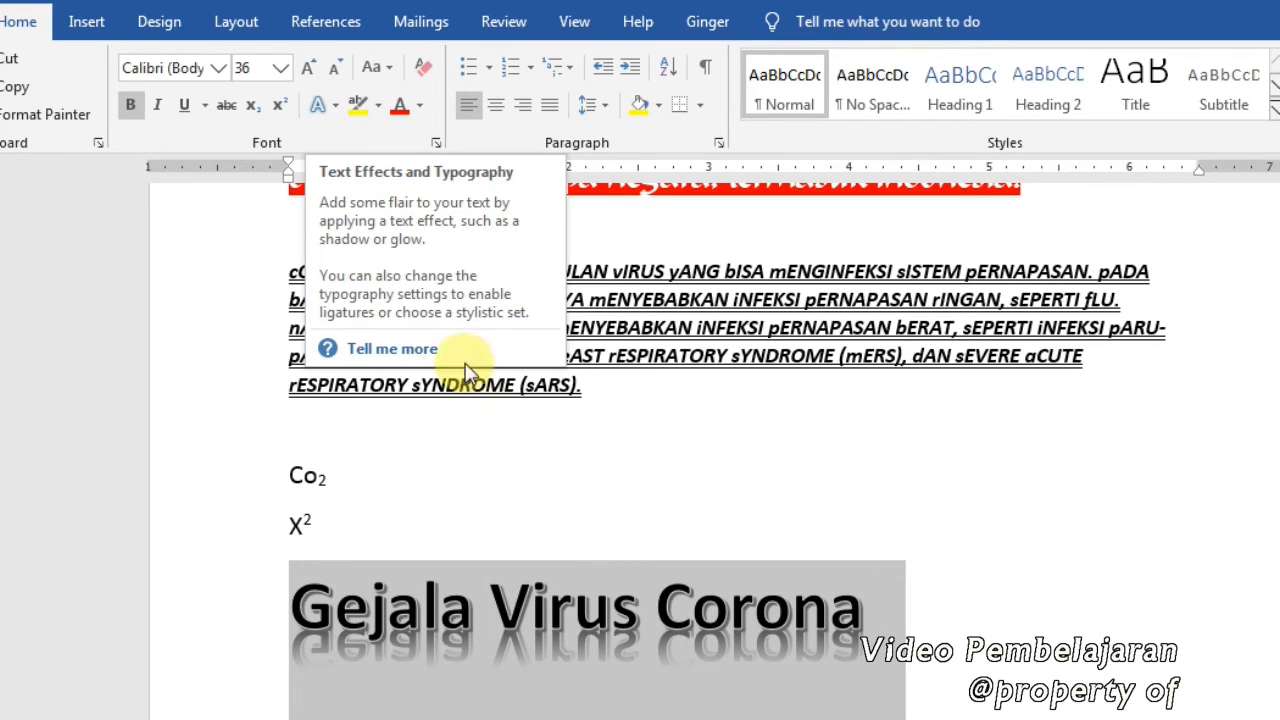
Highlight the heading "Gejala Virus Corona" in bright green, set its font color to red, and clear the selection
{"action": "left_click", "coordinate": [379, 106]}
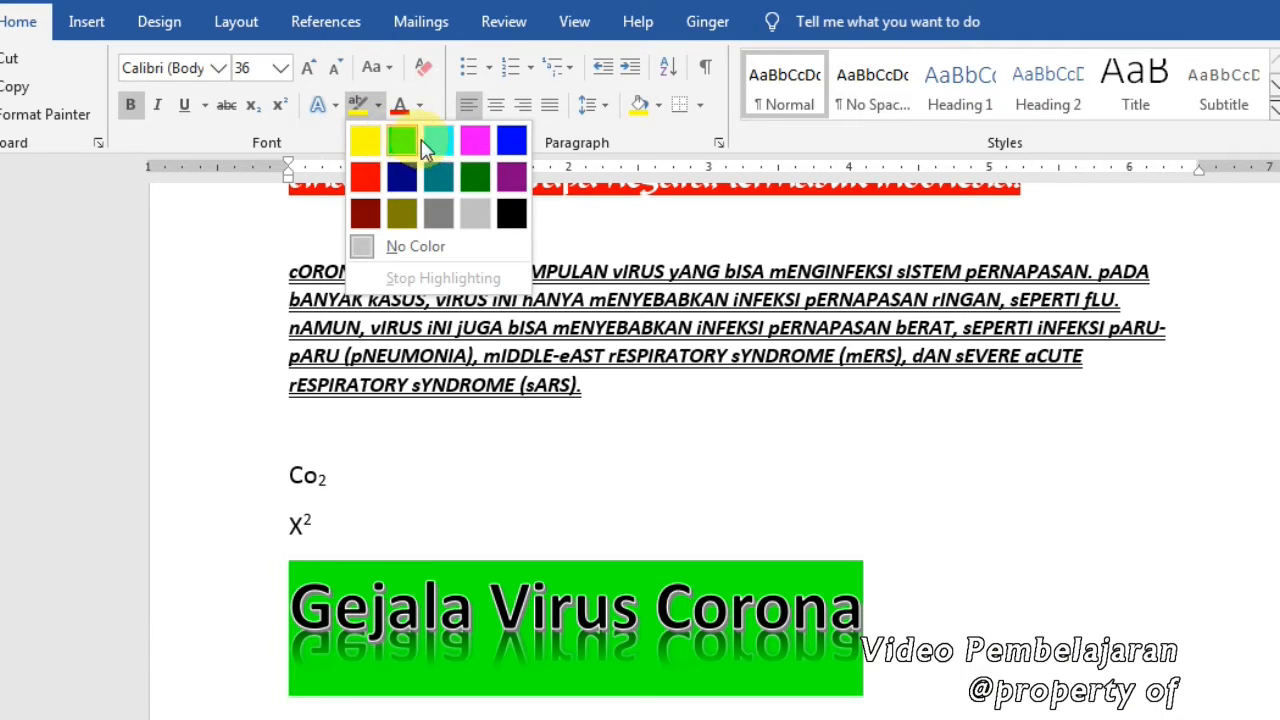
{"action": "left_click", "coordinate": [402, 141]}
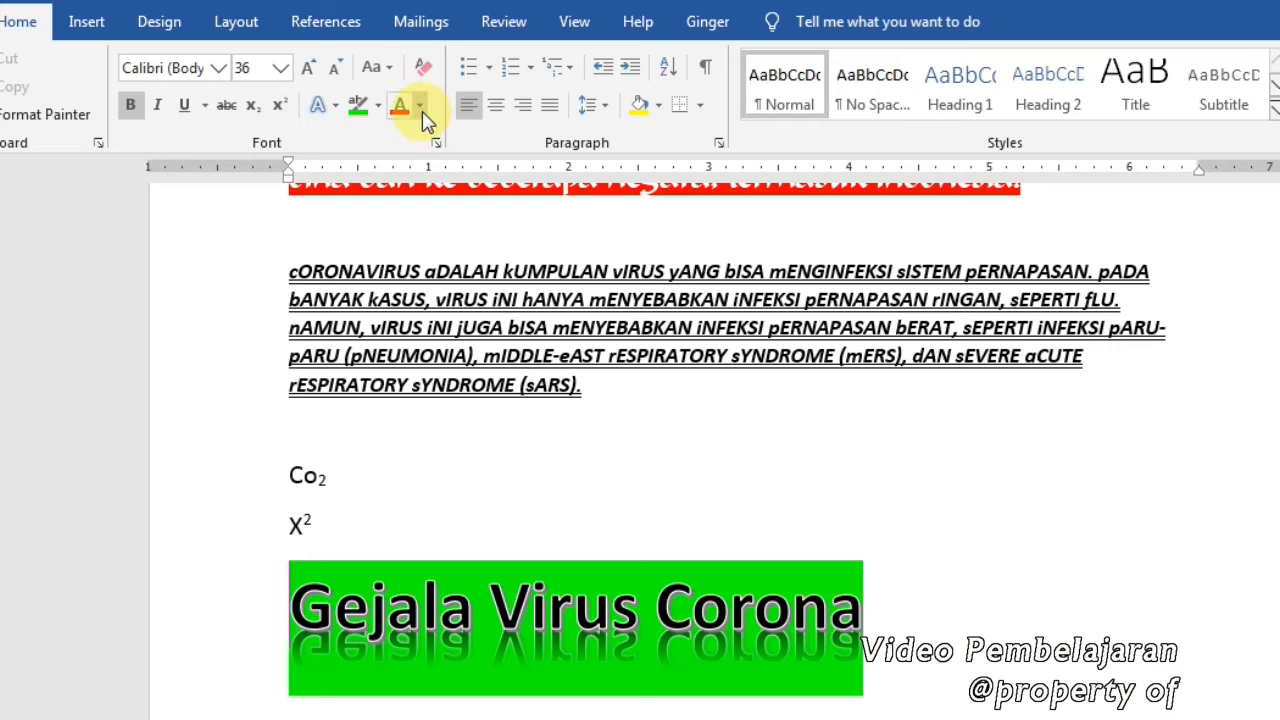
{"action": "left_click", "coordinate": [424, 117]}
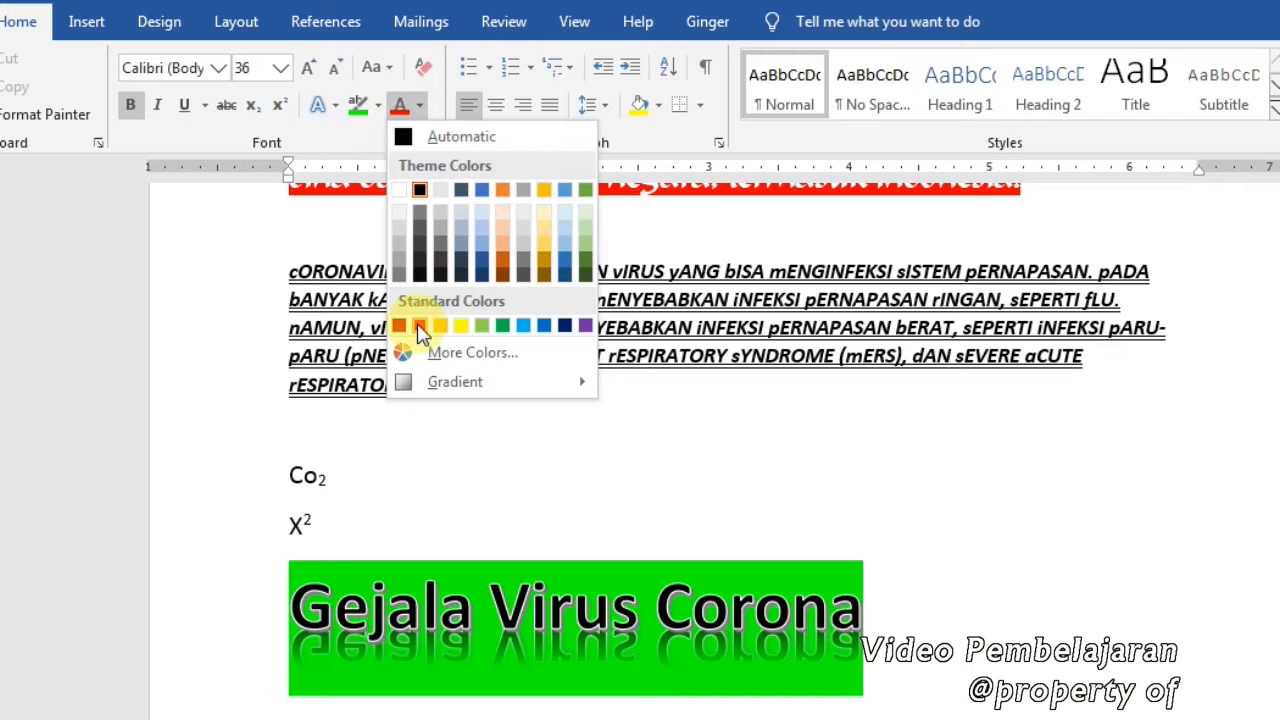
{"action": "left_click", "coordinate": [421, 106]}
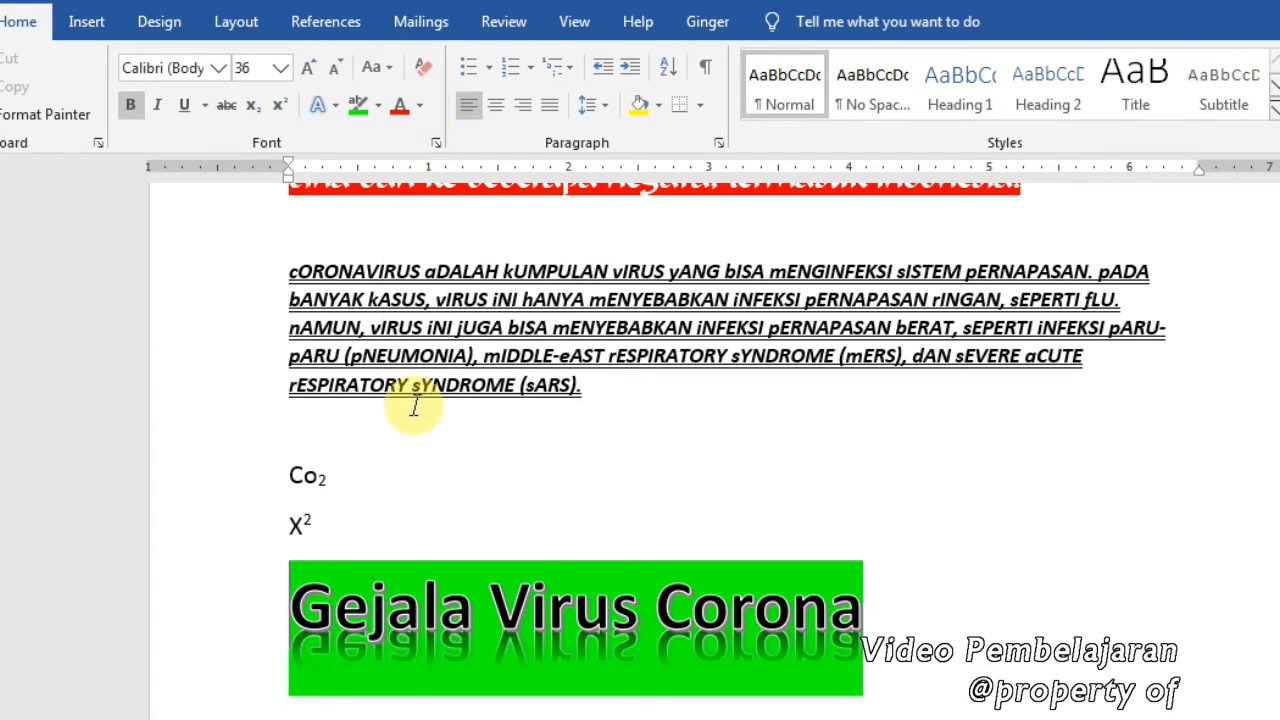
{"action": "left_click_drag", "start_coordinate": [288, 600], "coordinate": [800, 600]}
{"action": "left_click", "coordinate": [400, 106]}
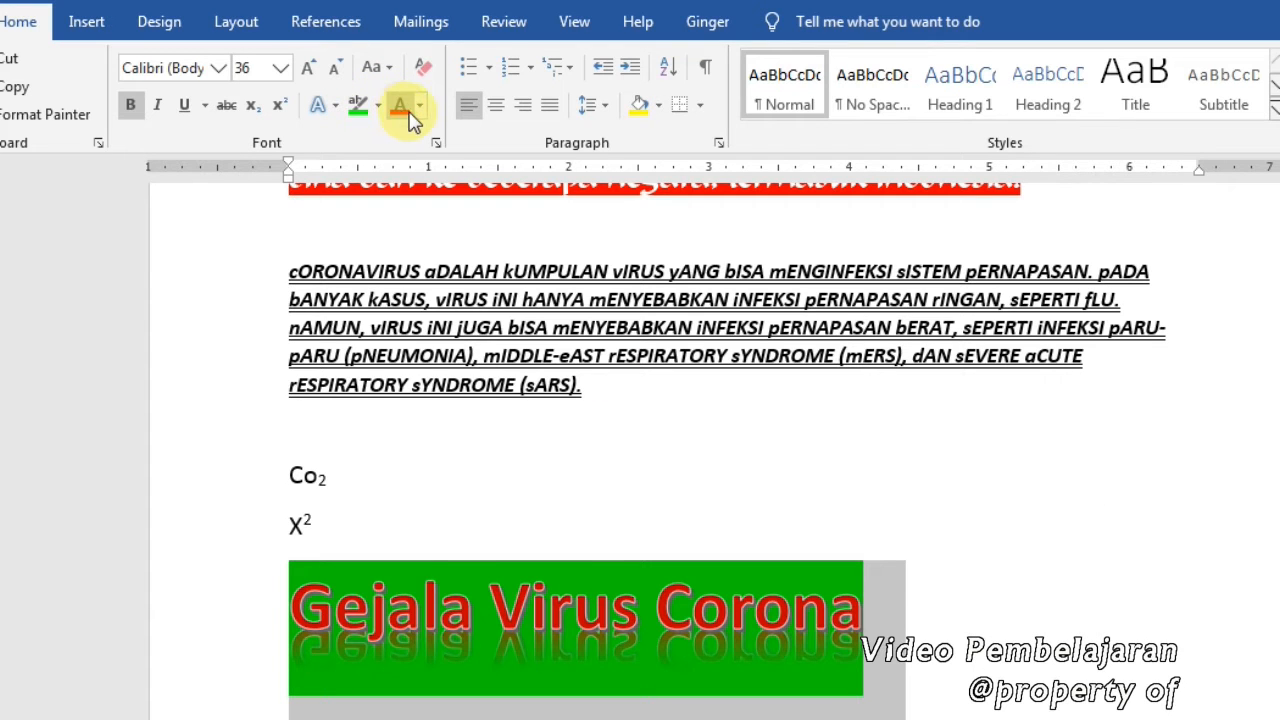
{"action": "left_click", "coordinate": [556, 564]}
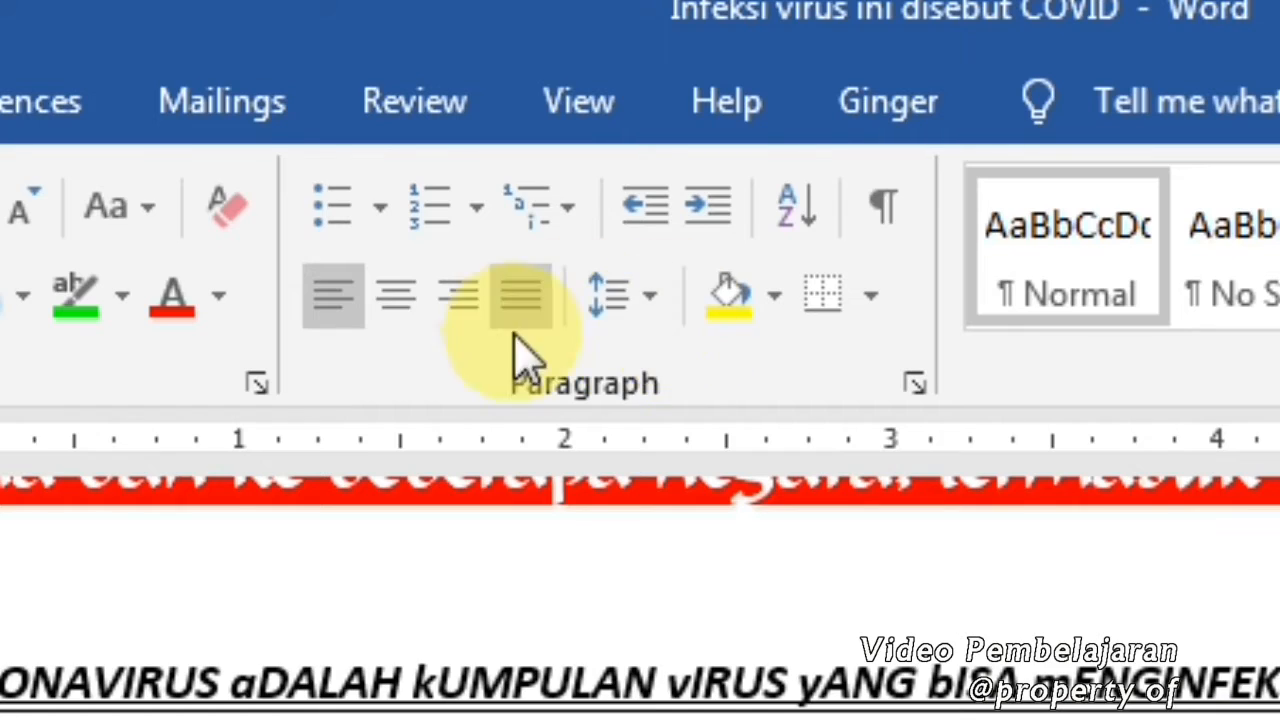
Format the lines from "Demam (suhu tubuh di atas 38 derajat Celcius)" to "Sesak napas" as a check mark bulleted list
{"action": "scroll", "coordinate": [640, 597], "scroll_direction": "down", "scroll_amount": 5}
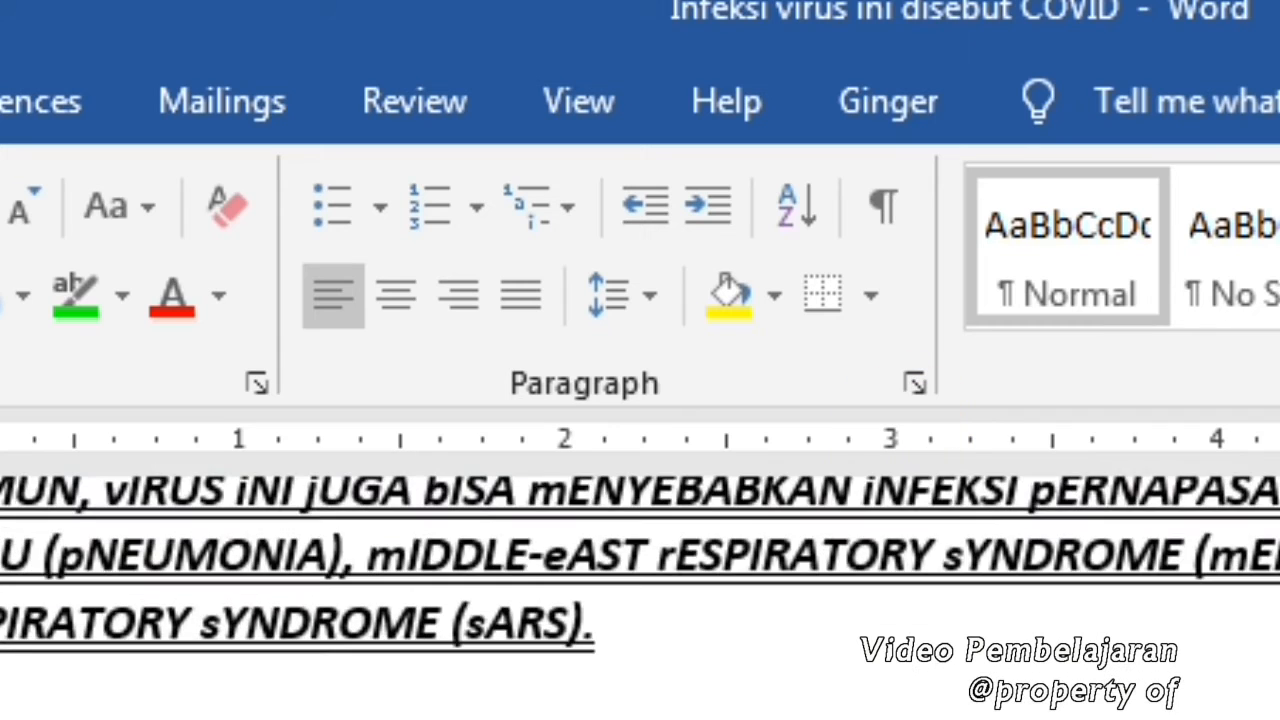
{"action": "scroll", "coordinate": [640, 630], "scroll_direction": "up", "scroll_amount": 2}
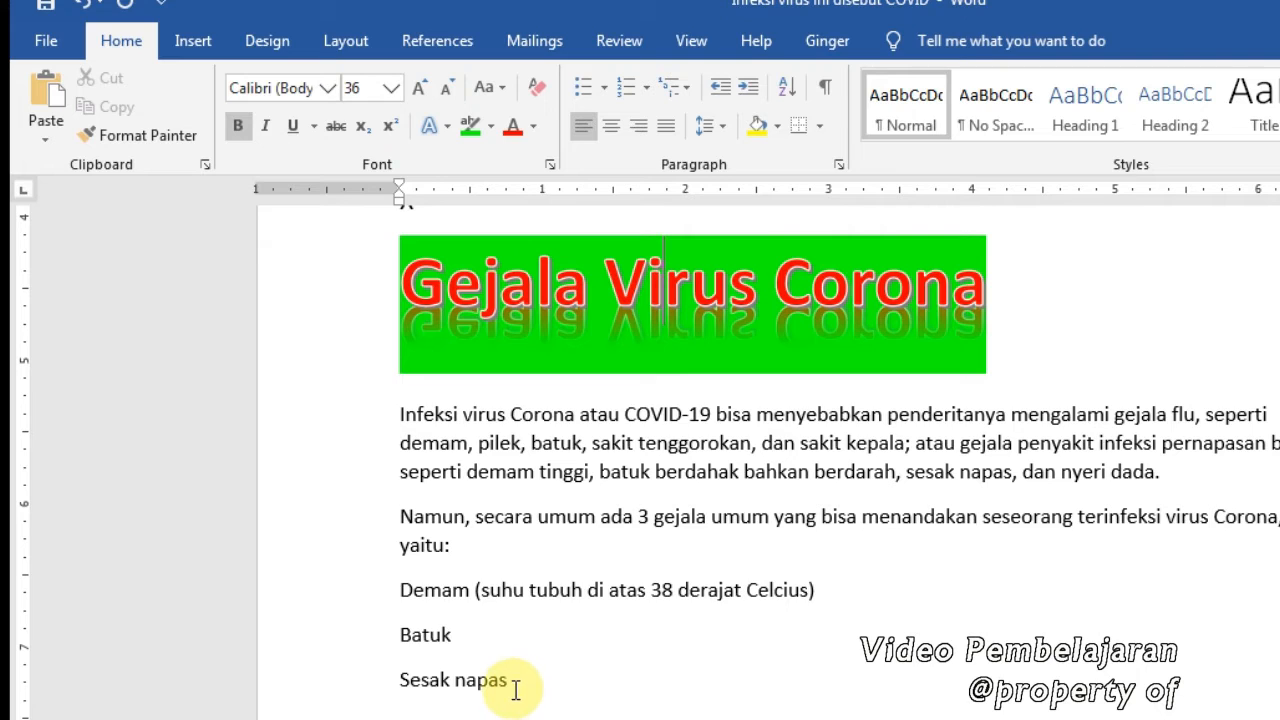
{"action": "left_click_drag", "start_coordinate": [515, 688], "coordinate": [374, 603]}
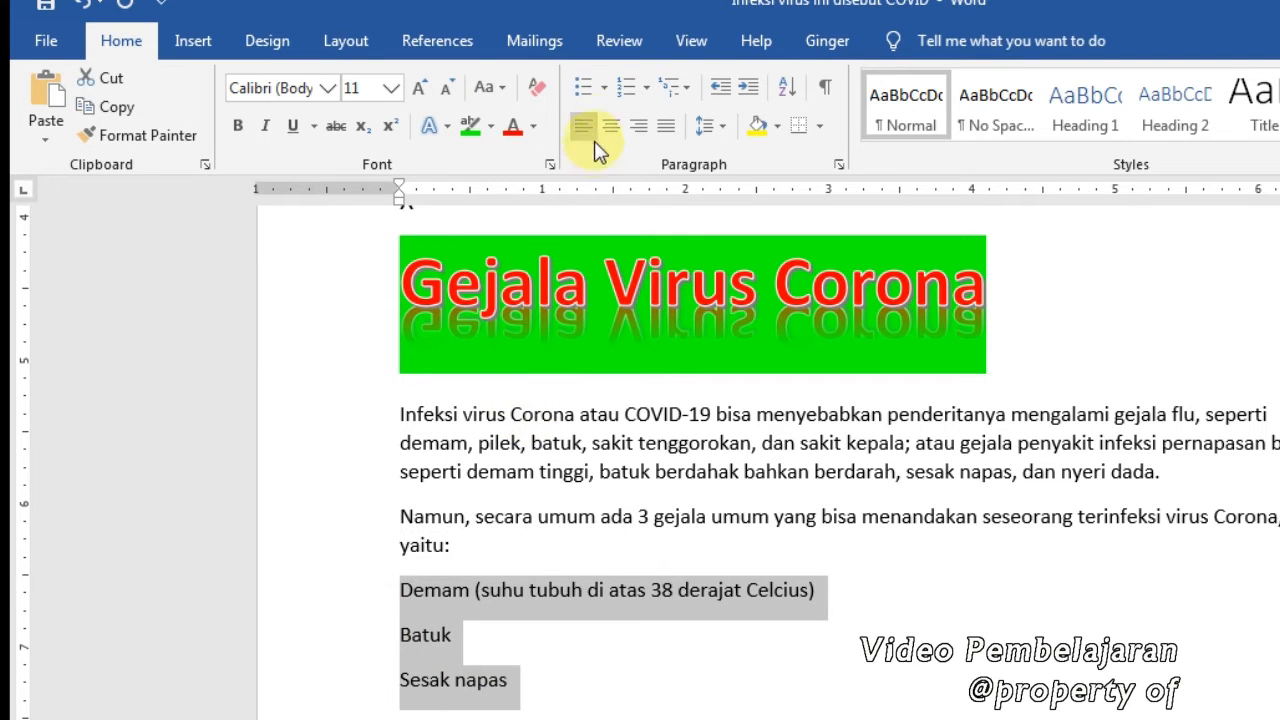
{"action": "left_click", "coordinate": [604, 88]}
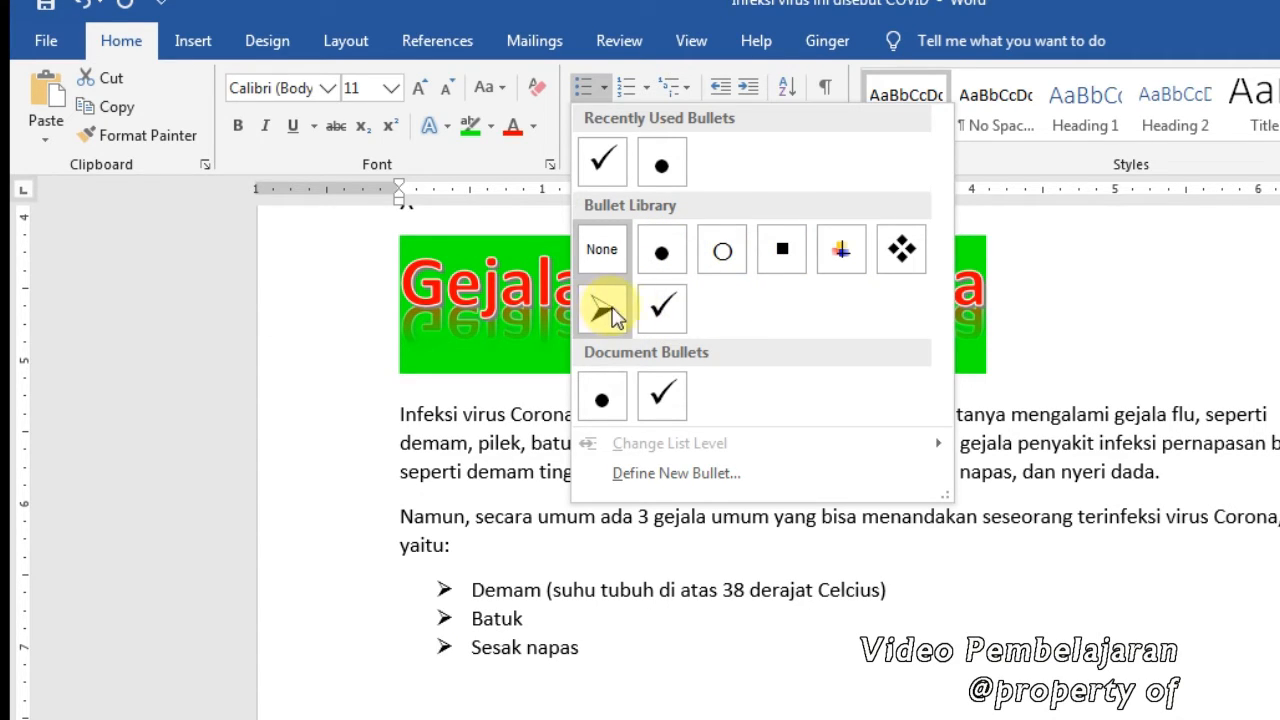
{"action": "left_click", "coordinate": [662, 310]}
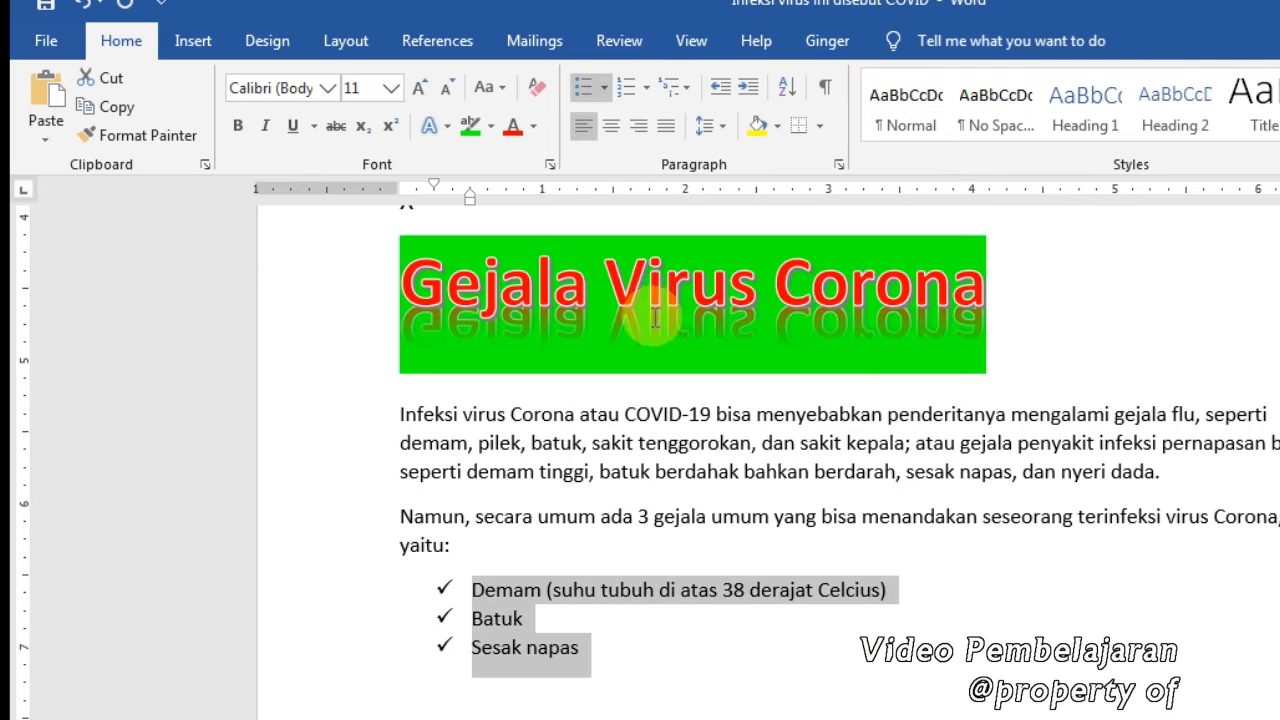
Try uppercase Roman numeral numbering (I., II., III.) on the three symptom lines and remove the numbering again
{"action": "left_click", "coordinate": [647, 88]}
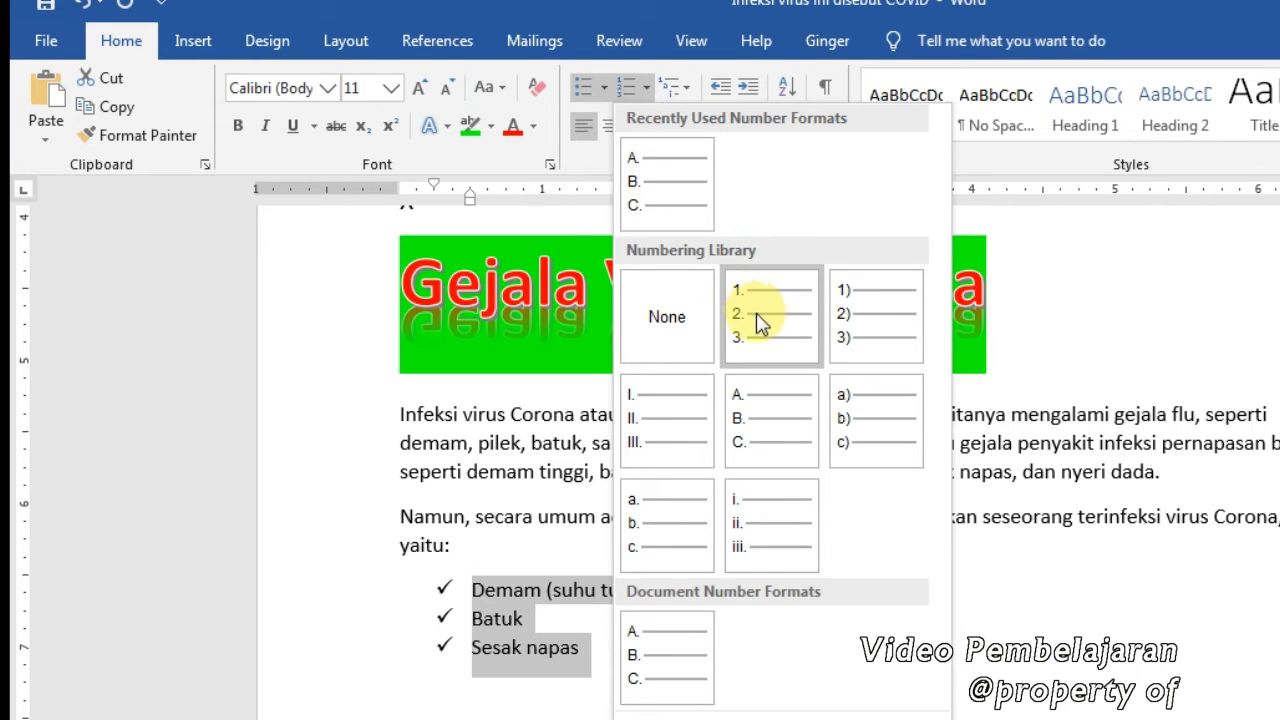
{"action": "left_click", "coordinate": [676, 436]}
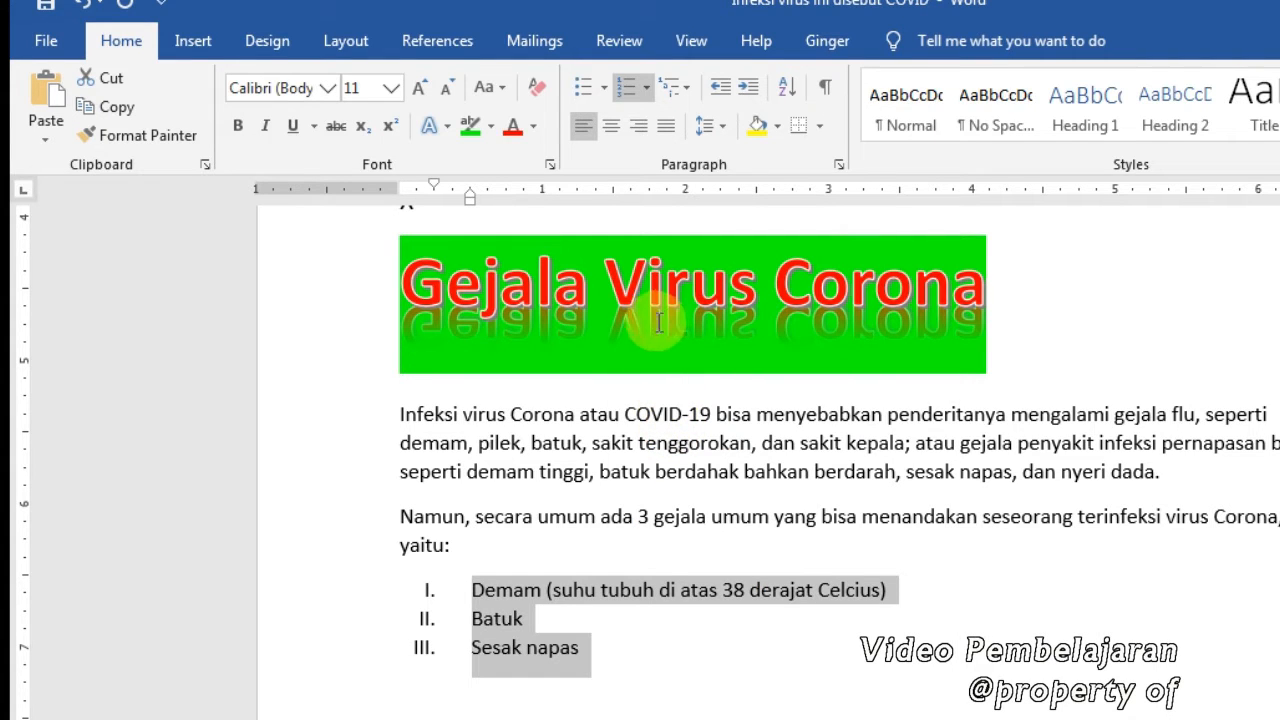
{"action": "left_click_drag", "start_coordinate": [588, 652], "coordinate": [475, 596]}
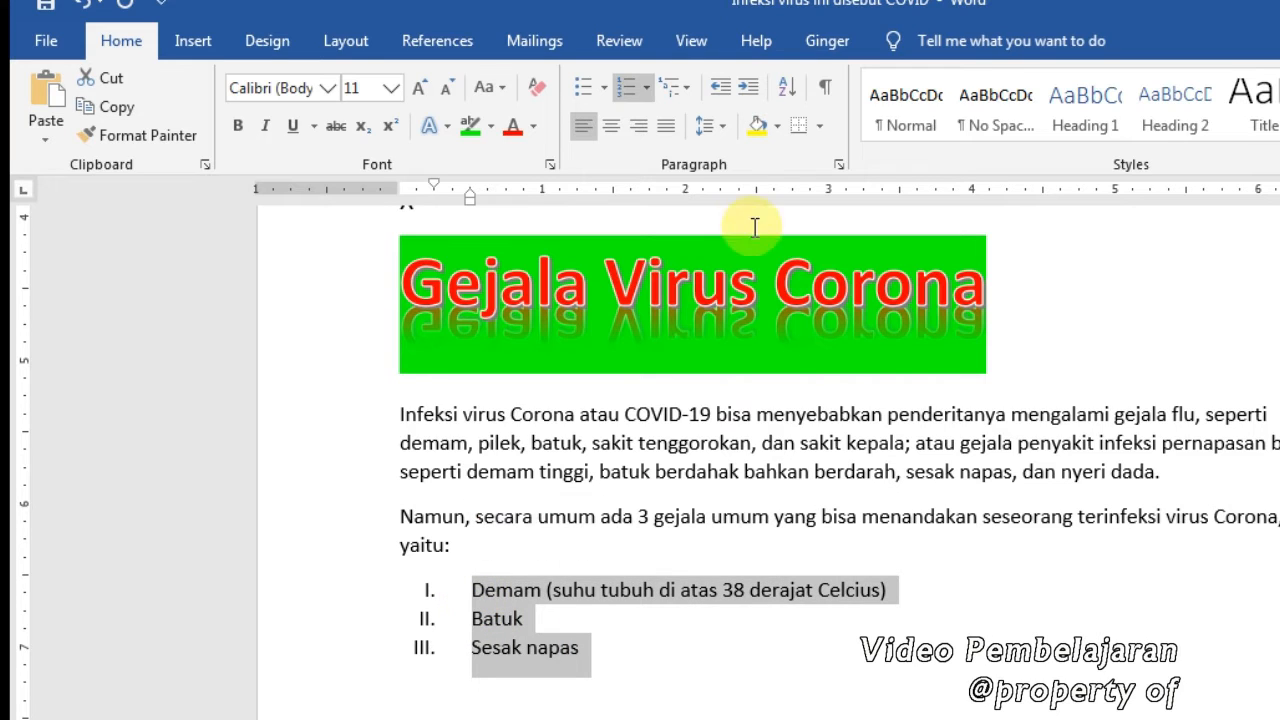
{"action": "left_click", "coordinate": [645, 88]}
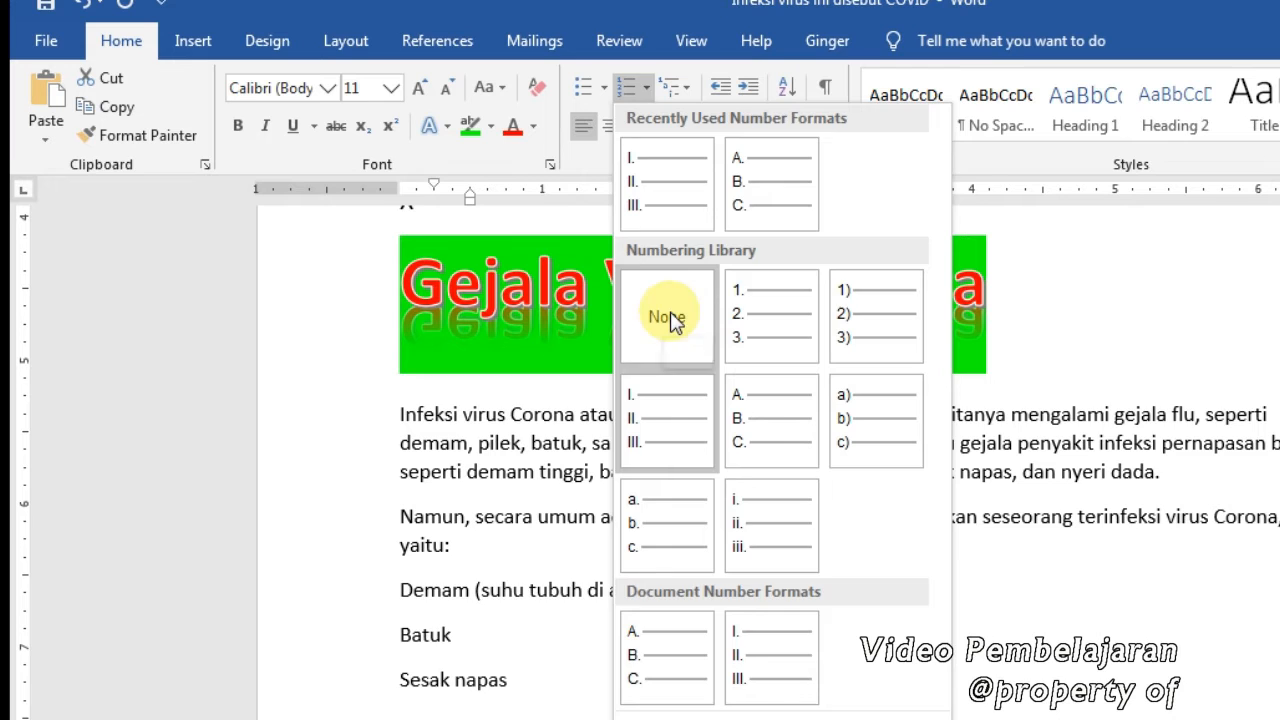
{"action": "left_click", "coordinate": [669, 317]}
Try check mark bullets on the unnumbered symptom lines and set the bullets back to None
{"action": "left_click", "coordinate": [604, 90]}
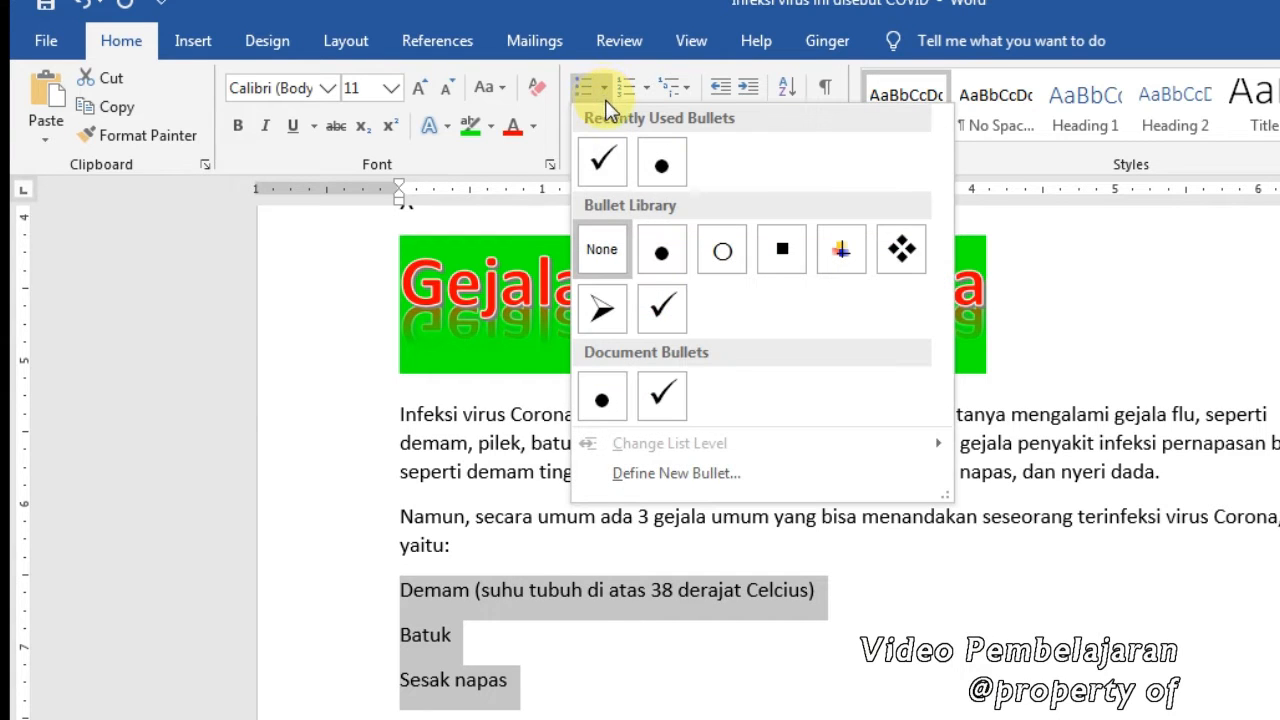
{"action": "left_click", "coordinate": [596, 160]}
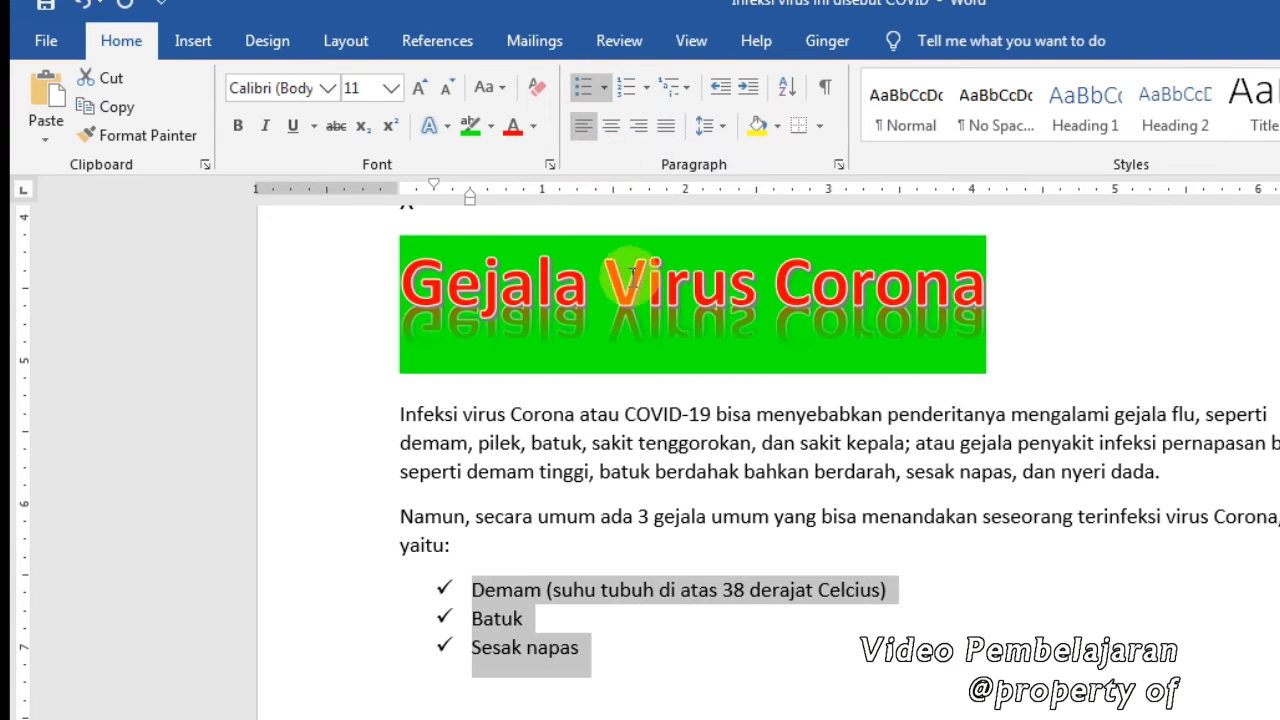
{"action": "left_click", "coordinate": [606, 92]}
{"action": "left_click", "coordinate": [600, 249]}
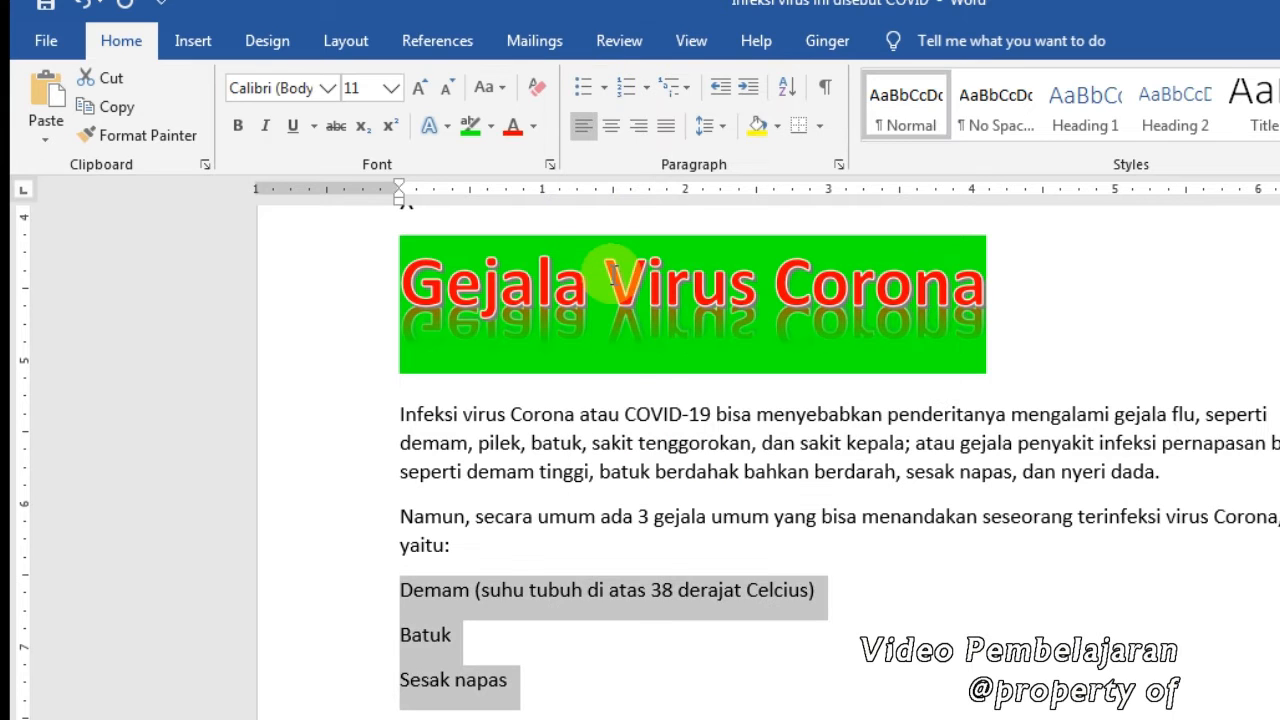
Reapply check mark bullets to the three selected symptom lines
{"action": "left_click", "coordinate": [606, 92]}
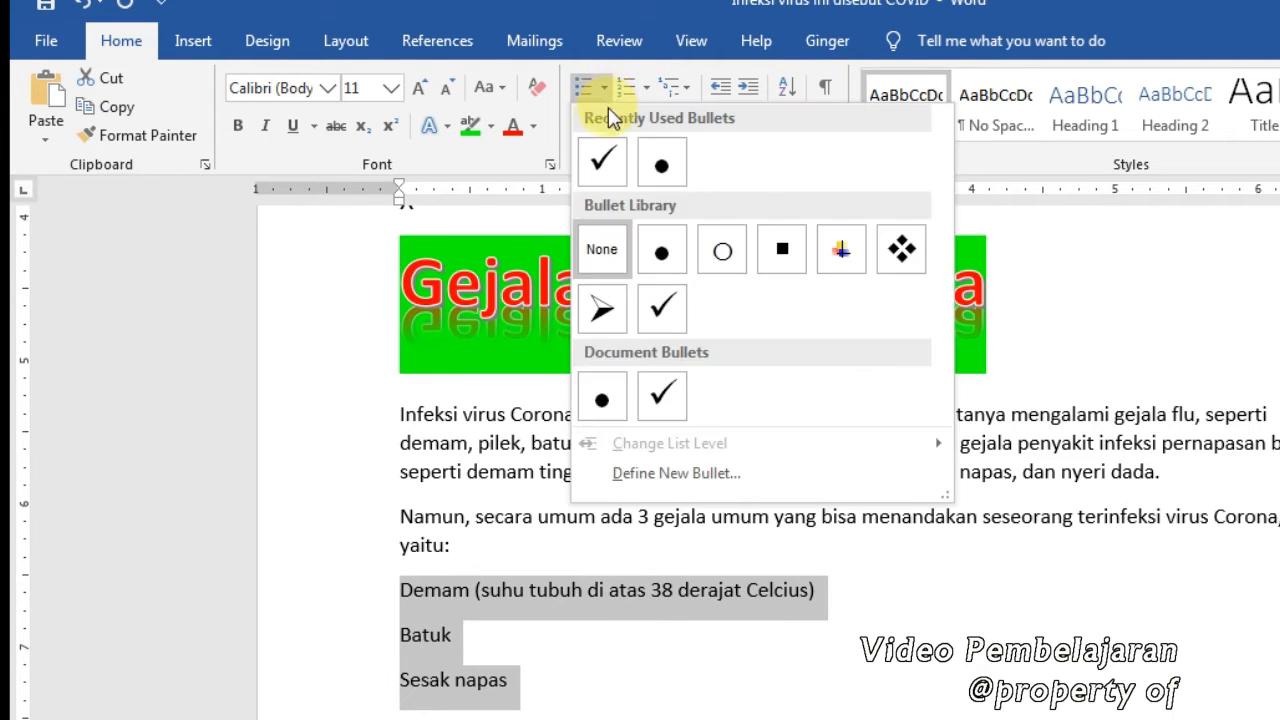
{"action": "key", "text": "Escape"}
{"action": "left_click", "coordinate": [449, 102]}
{"action": "left_click", "coordinate": [455, 157]}
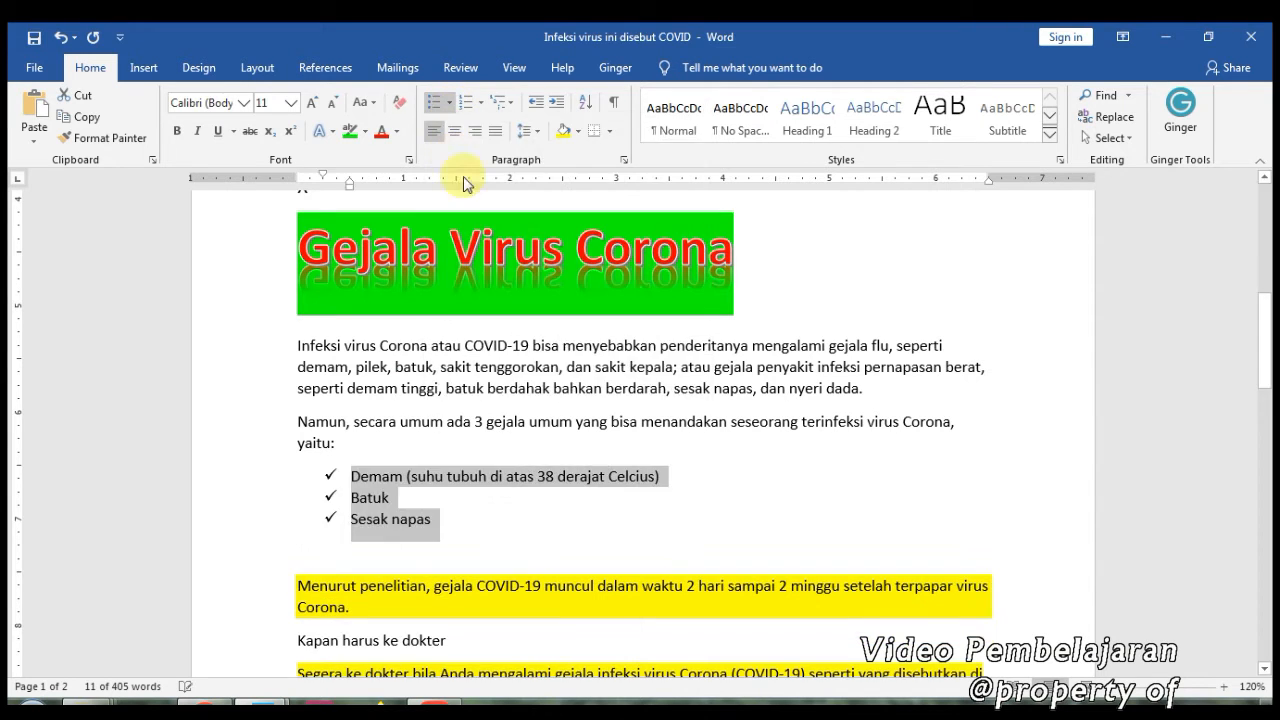
Examine the multilevel list styles available for the check-marked symptom list
{"action": "left_click", "coordinate": [494, 512]}
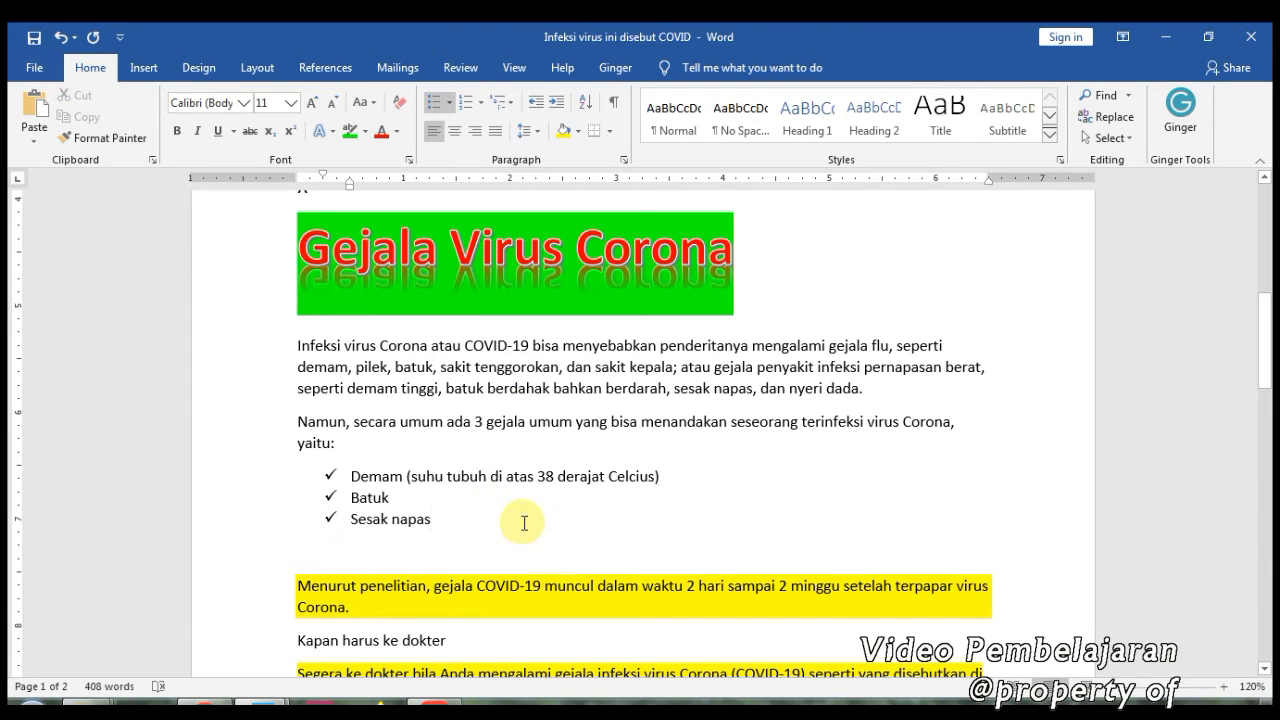
{"action": "left_click", "coordinate": [510, 102]}
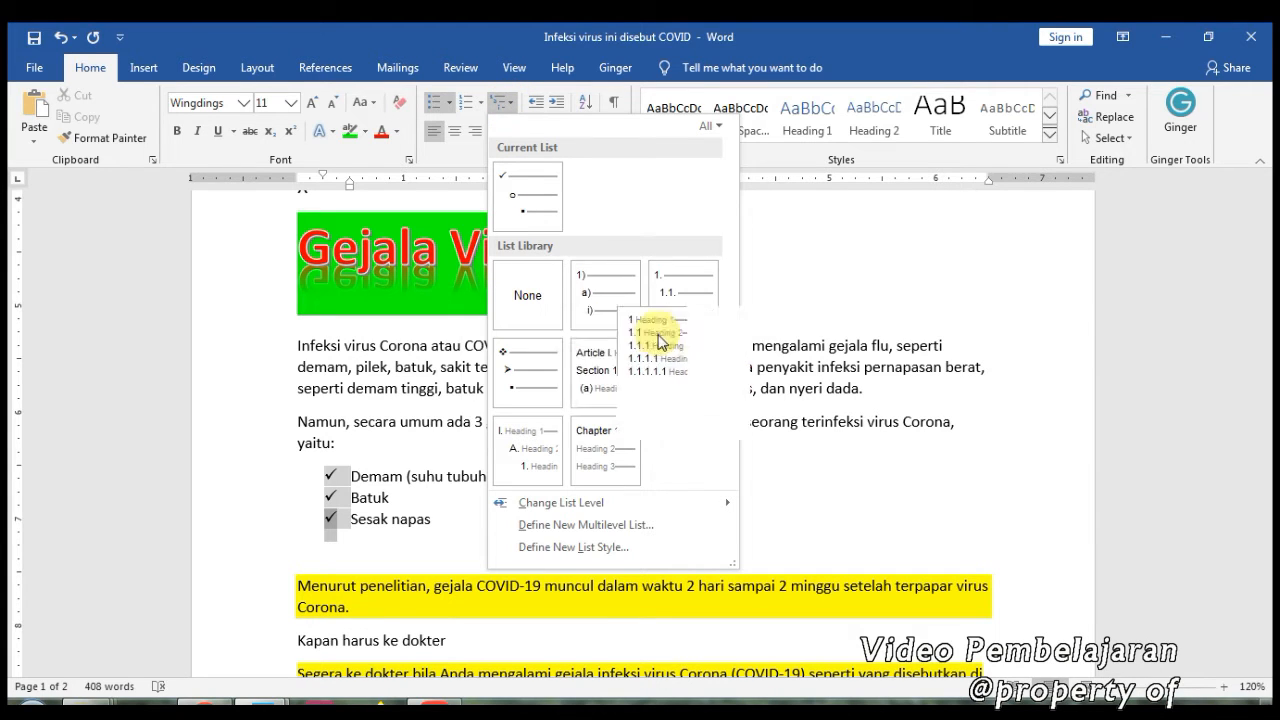
{"action": "mouse_move", "coordinate": [588, 377]}
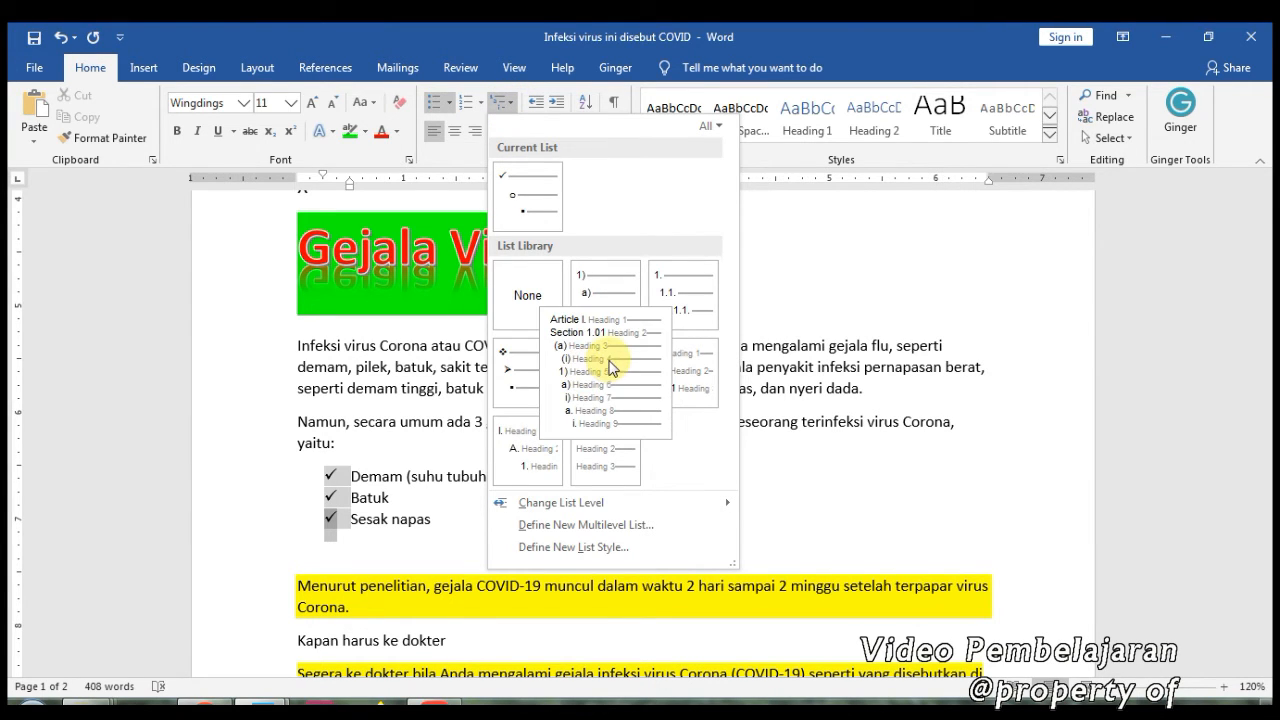
{"action": "mouse_move", "coordinate": [620, 311]}
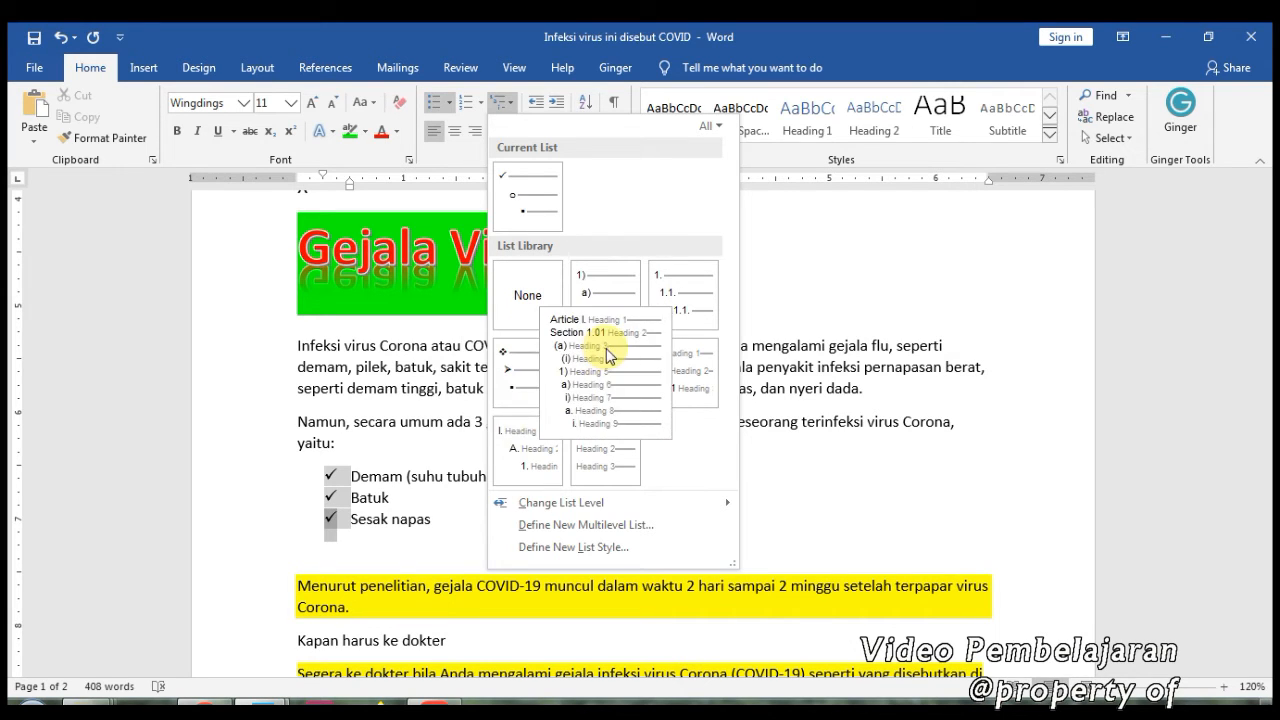
{"action": "left_click", "coordinate": [536, 104]}
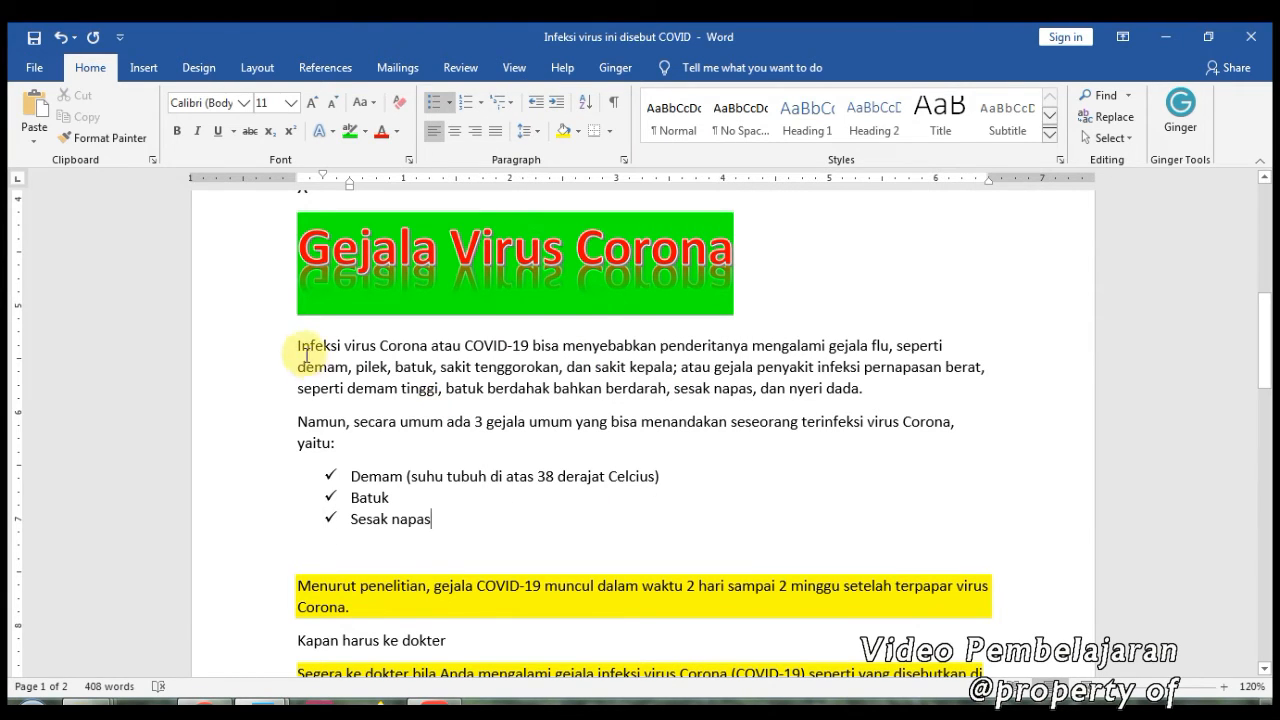
Try indenting the paragraph beginning "Infeksi virus Corona atau COVID-19" by two levels and decrease the indent back to the margin
{"action": "left_click_drag", "start_coordinate": [298, 345], "coordinate": [834, 389]}
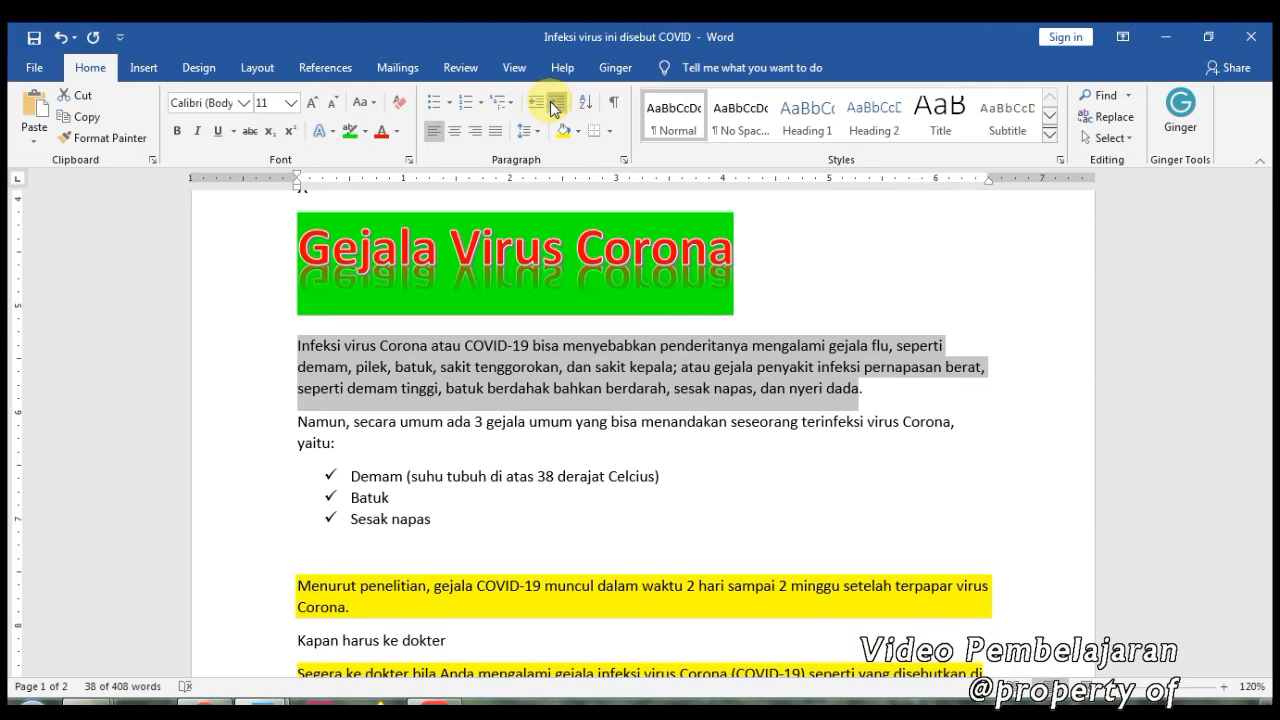
{"action": "left_click", "coordinate": [640, 320]}
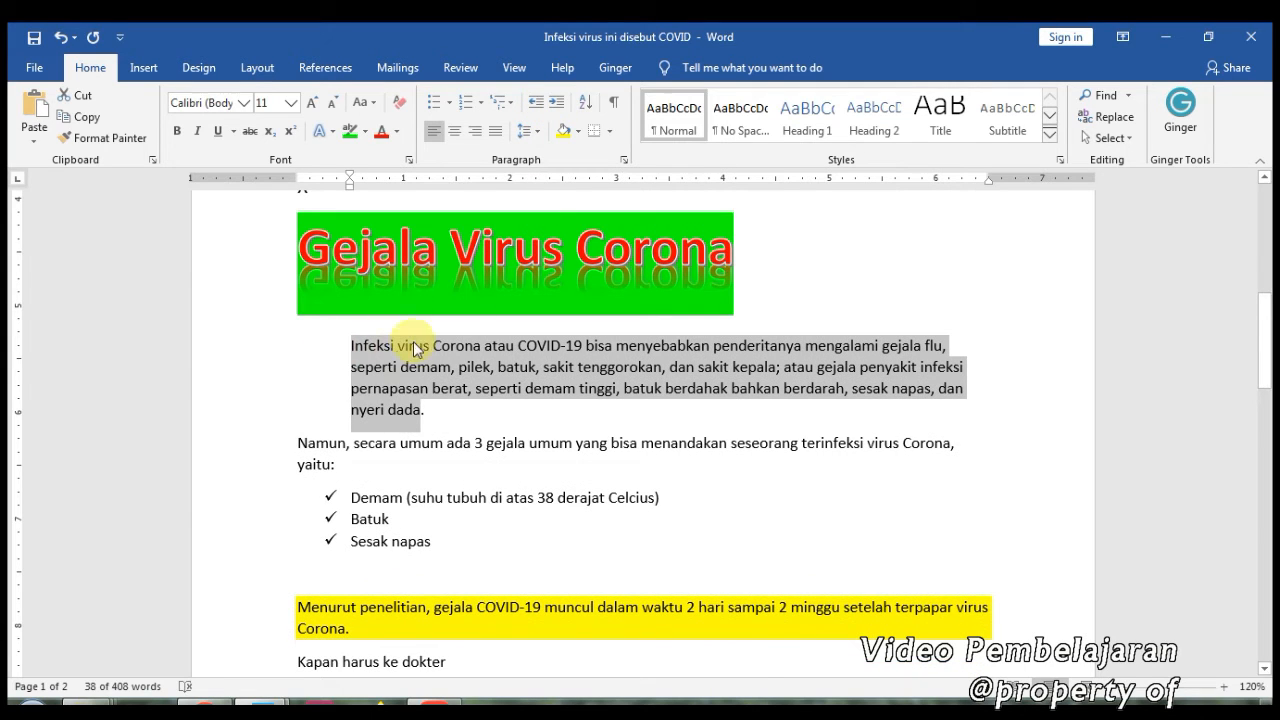
{"action": "left_click", "coordinate": [558, 110]}
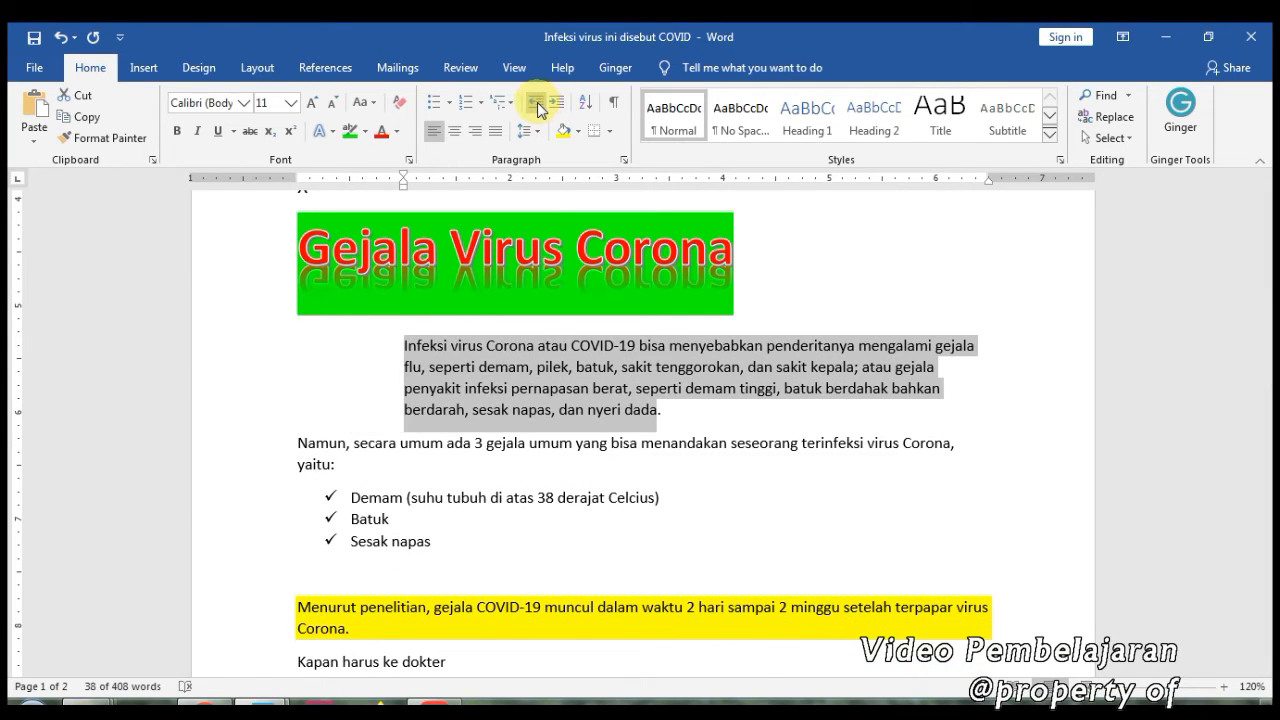
{"action": "left_click", "coordinate": [538, 104]}
{"action": "left_click", "coordinate": [538, 104]}
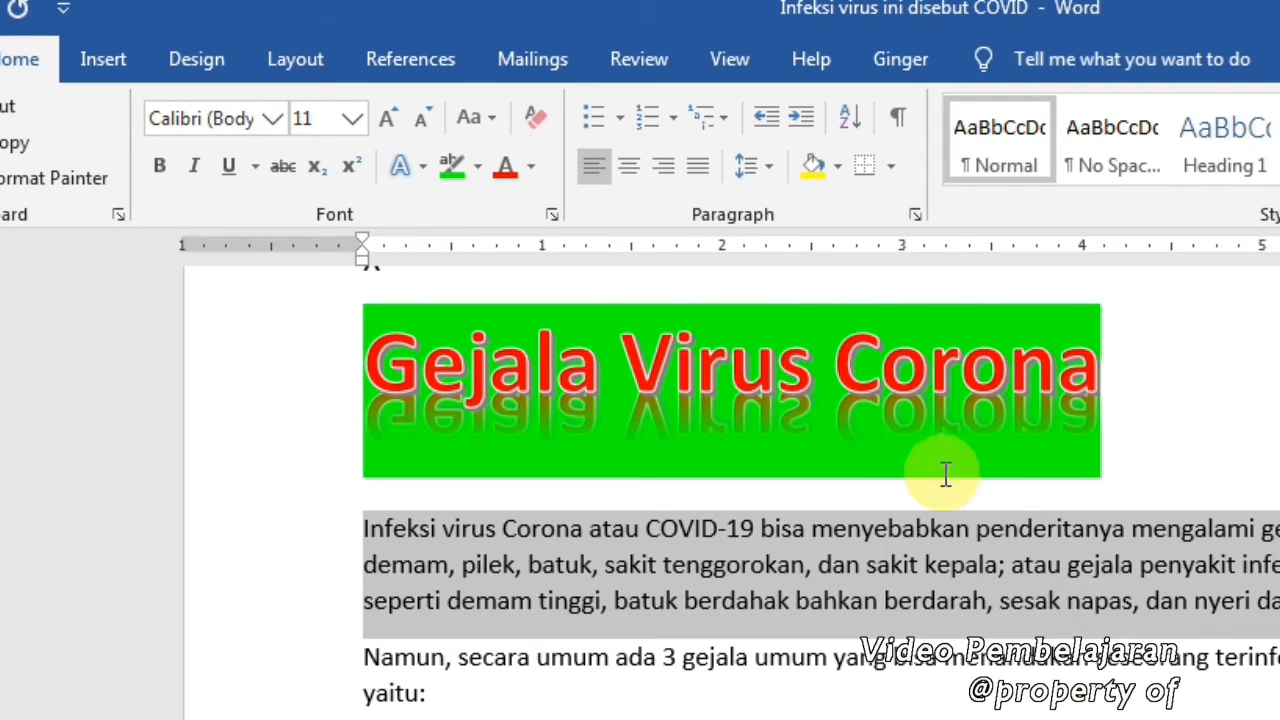
Try centred and right alignment on the selected paragraph, settle on justified alignment and set its line spacing to 1.5
{"action": "left_click", "coordinate": [629, 168]}
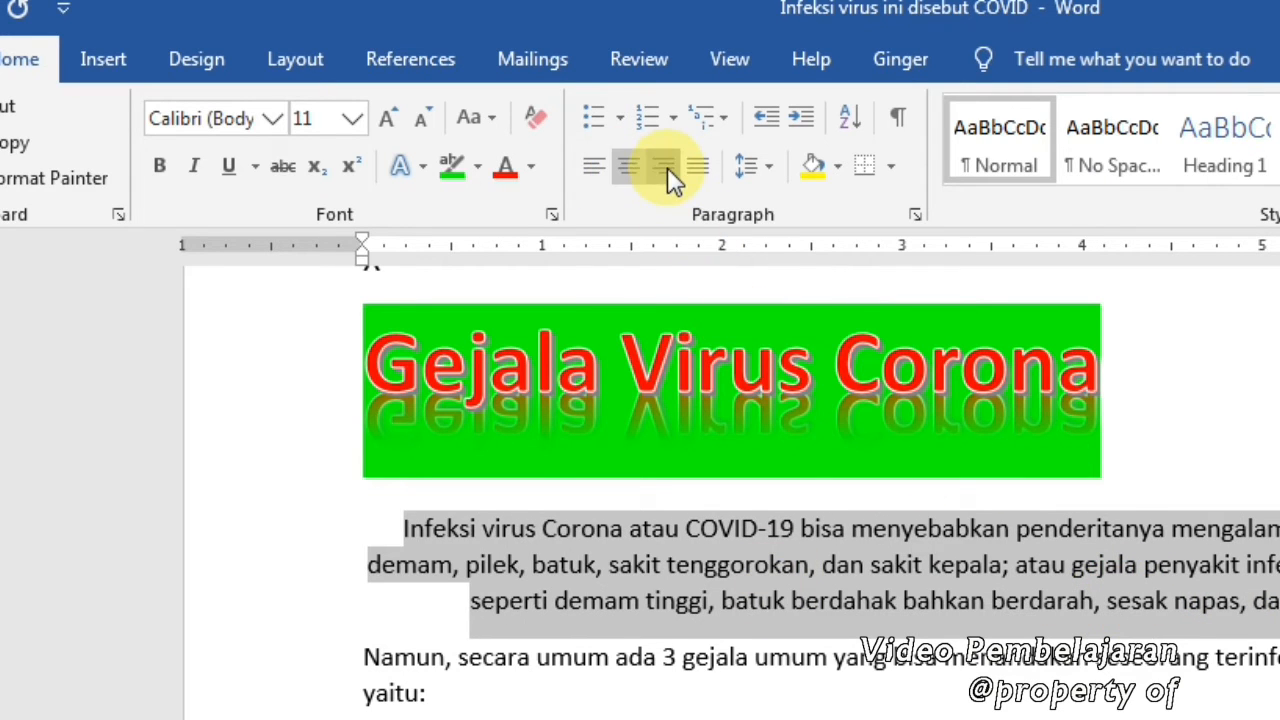
{"action": "left_click", "coordinate": [665, 167]}
{"action": "left_click", "coordinate": [698, 168]}
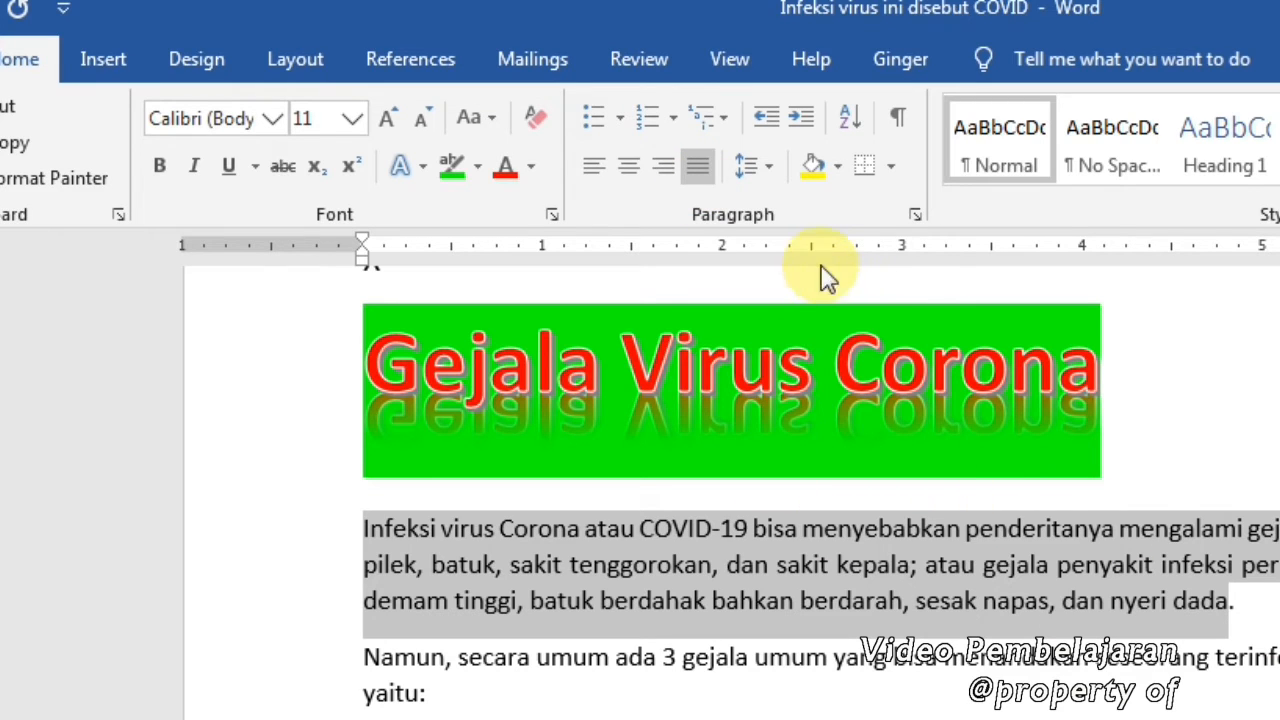
{"action": "left_click", "coordinate": [772, 166]}
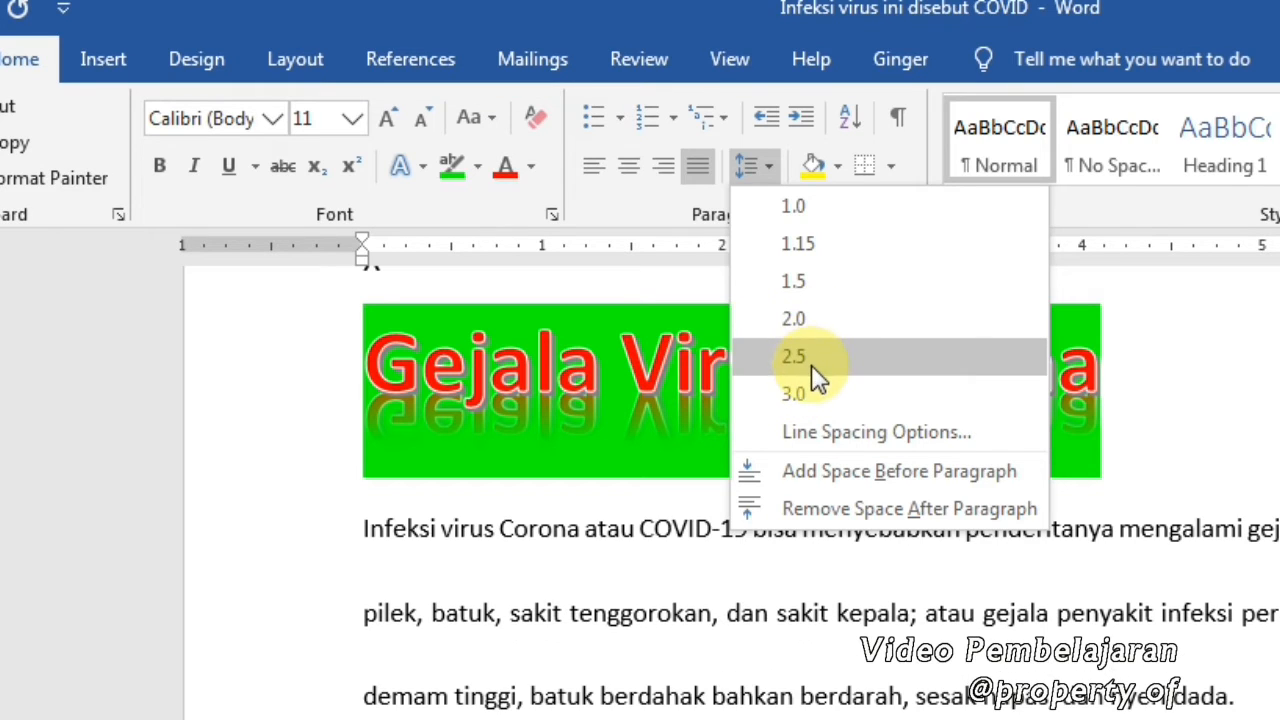
{"action": "left_click", "coordinate": [816, 286]}
Insert three blank lines below the symptom list to push the "Menurut penelitian" paragraph onto page 2
{"action": "scroll", "coordinate": [858, 586], "scroll_direction": "down", "scroll_amount": 8}
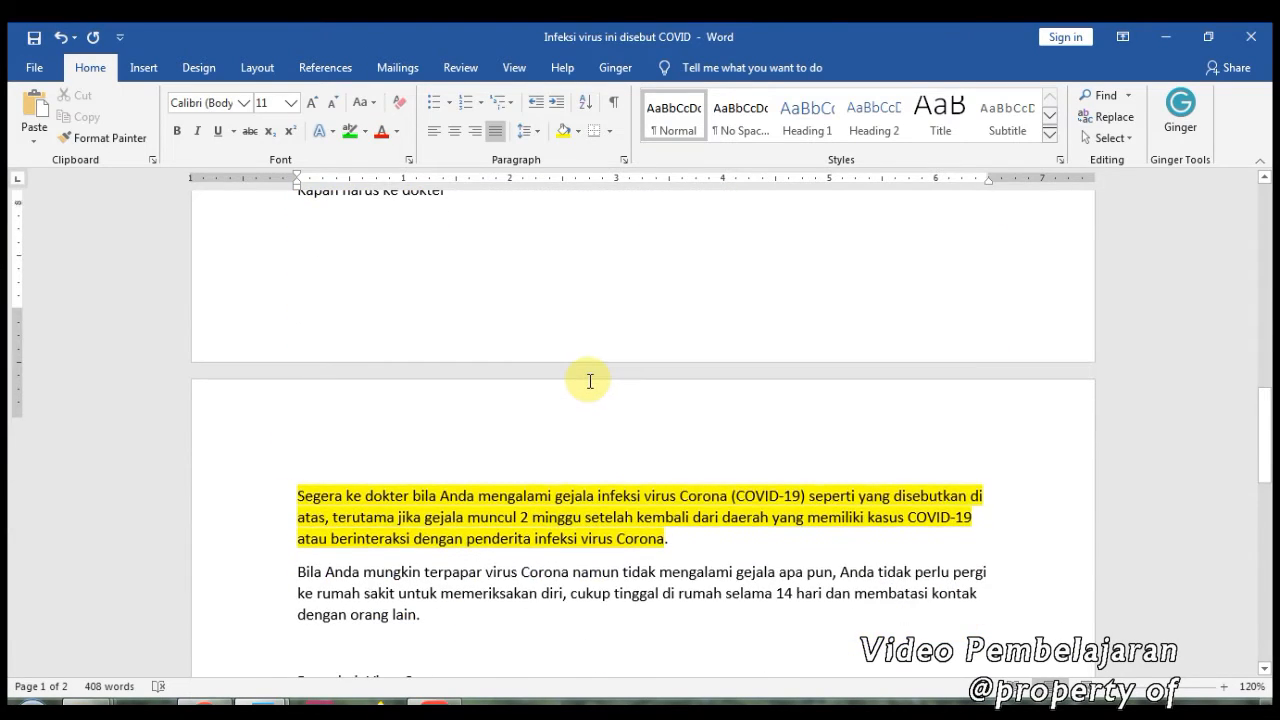
{"action": "scroll", "coordinate": [560, 330], "scroll_direction": "up", "scroll_amount": 4}
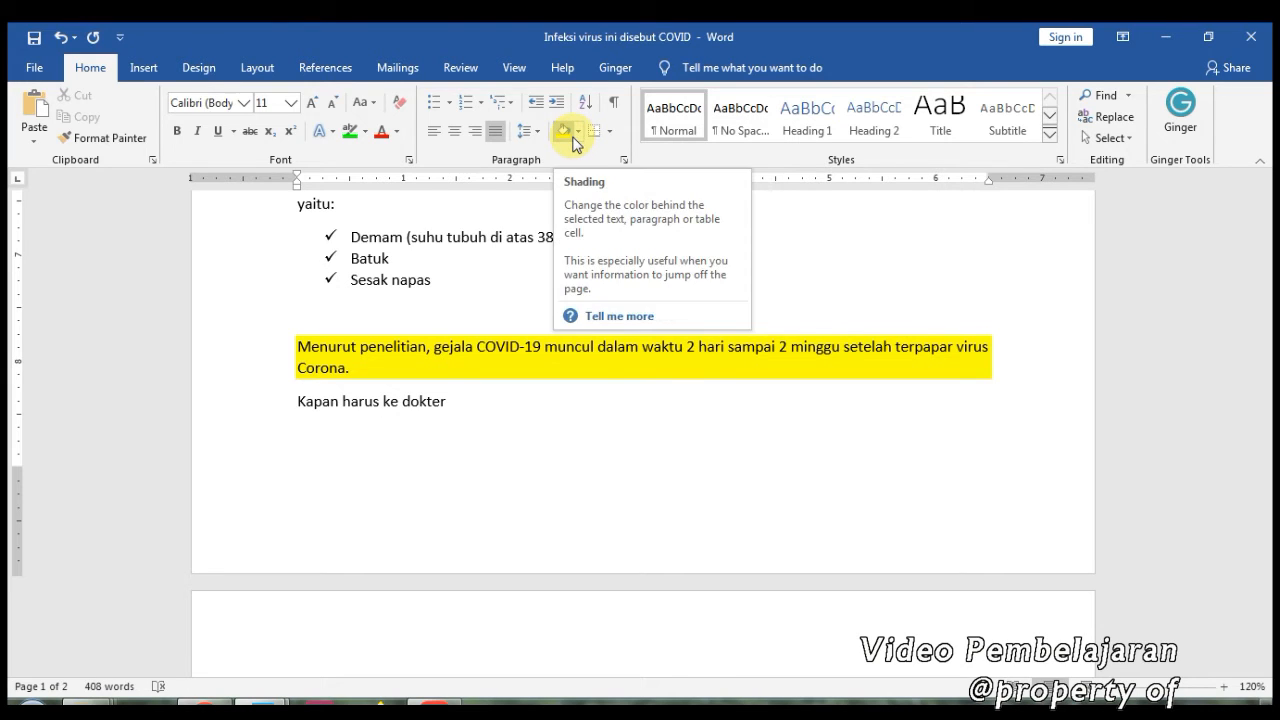
{"action": "left_click", "coordinate": [406, 312]}
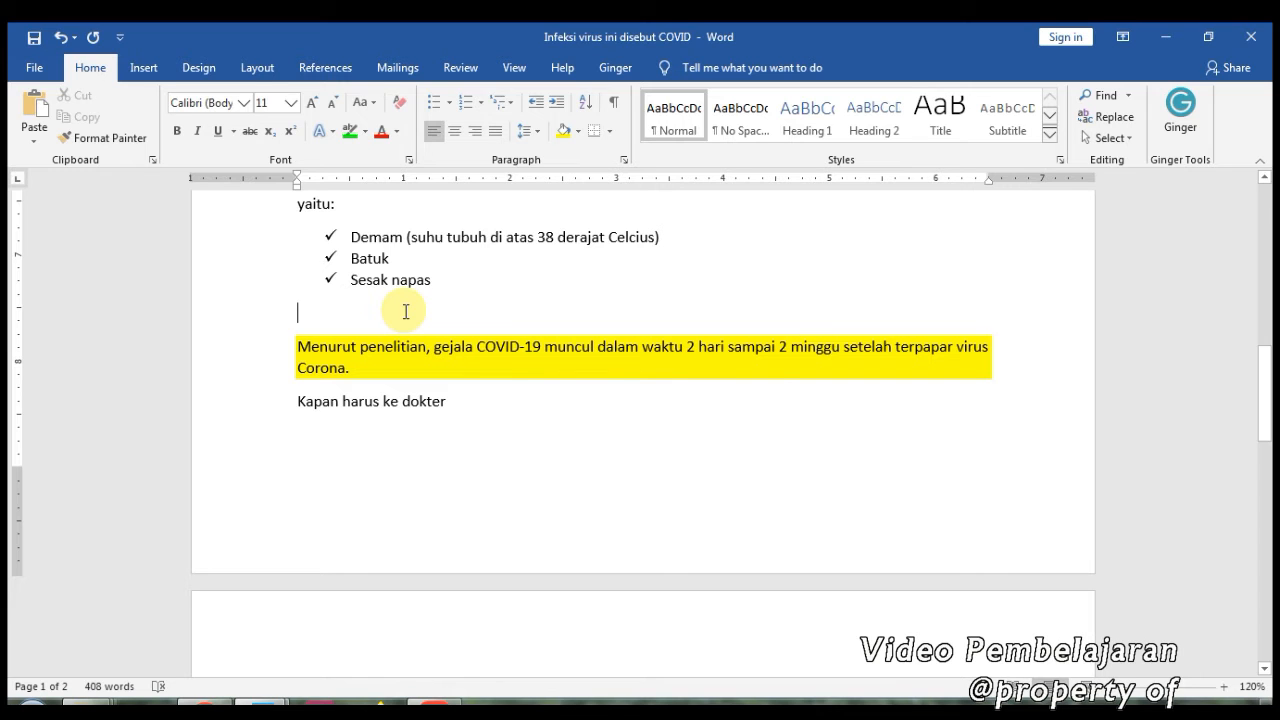
{"action": "key", "text": "Return"}
{"action": "key", "text": "Return"}
{"action": "key", "text": "Return"}
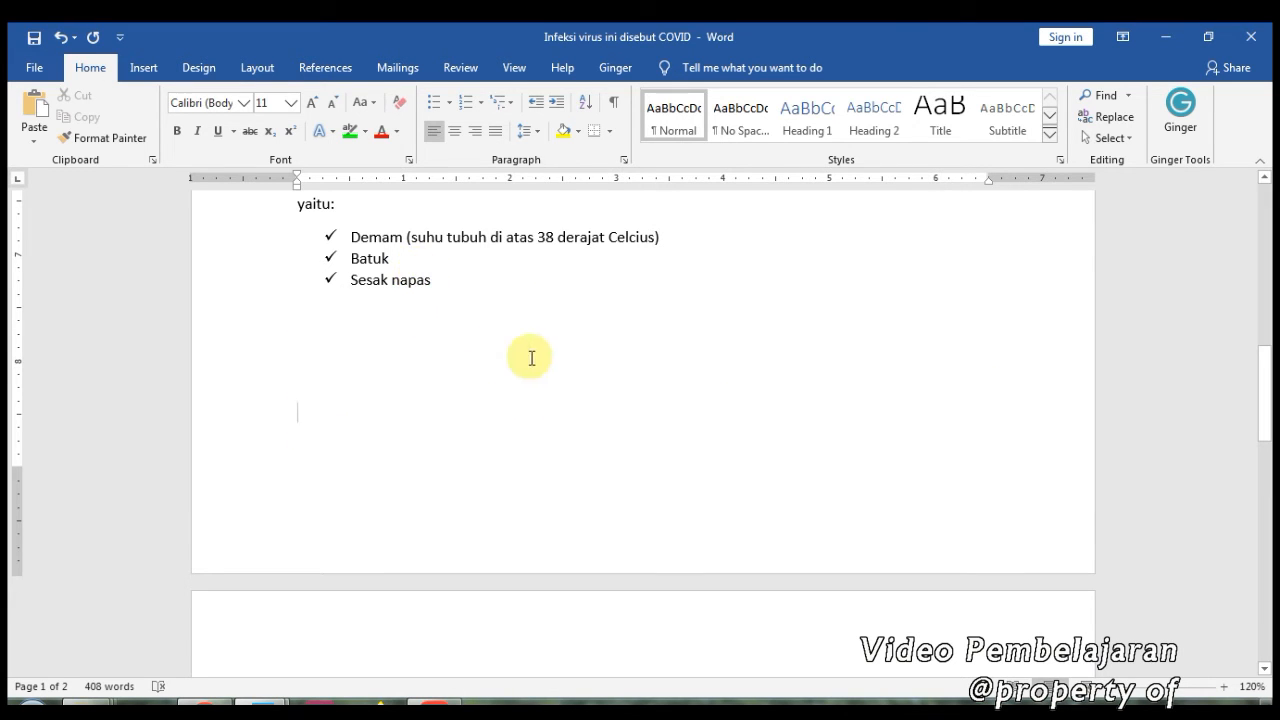
{"action": "scroll", "coordinate": [531, 358], "scroll_direction": "down", "scroll_amount": 6}
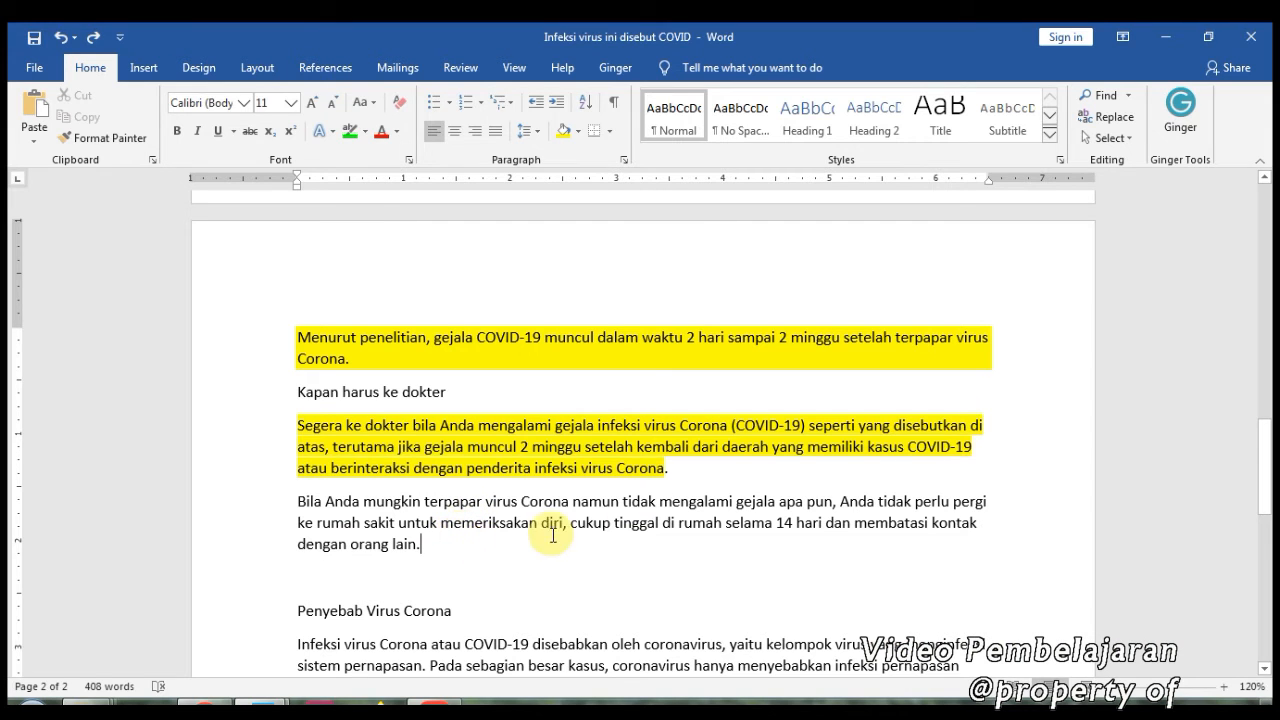
{"action": "left_click_drag", "start_coordinate": [668, 468], "coordinate": [555, 425]}
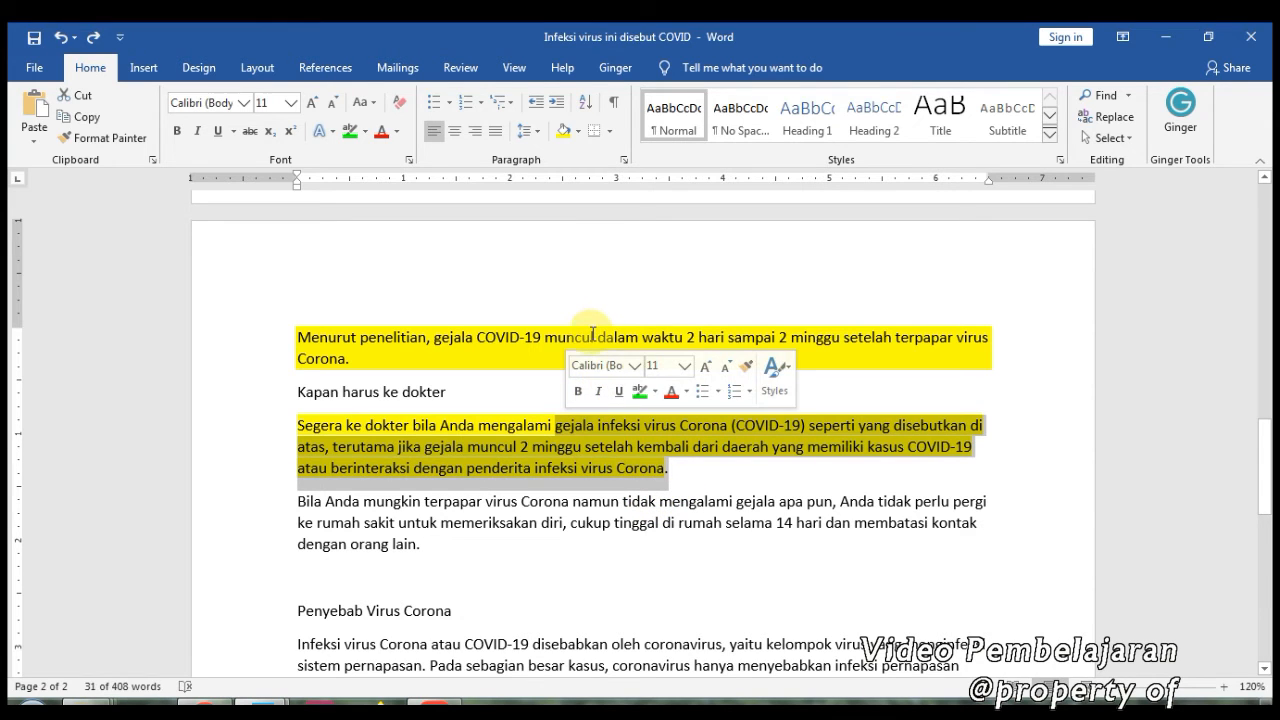
{"action": "left_click_drag", "start_coordinate": [593, 337], "coordinate": [642, 340]}
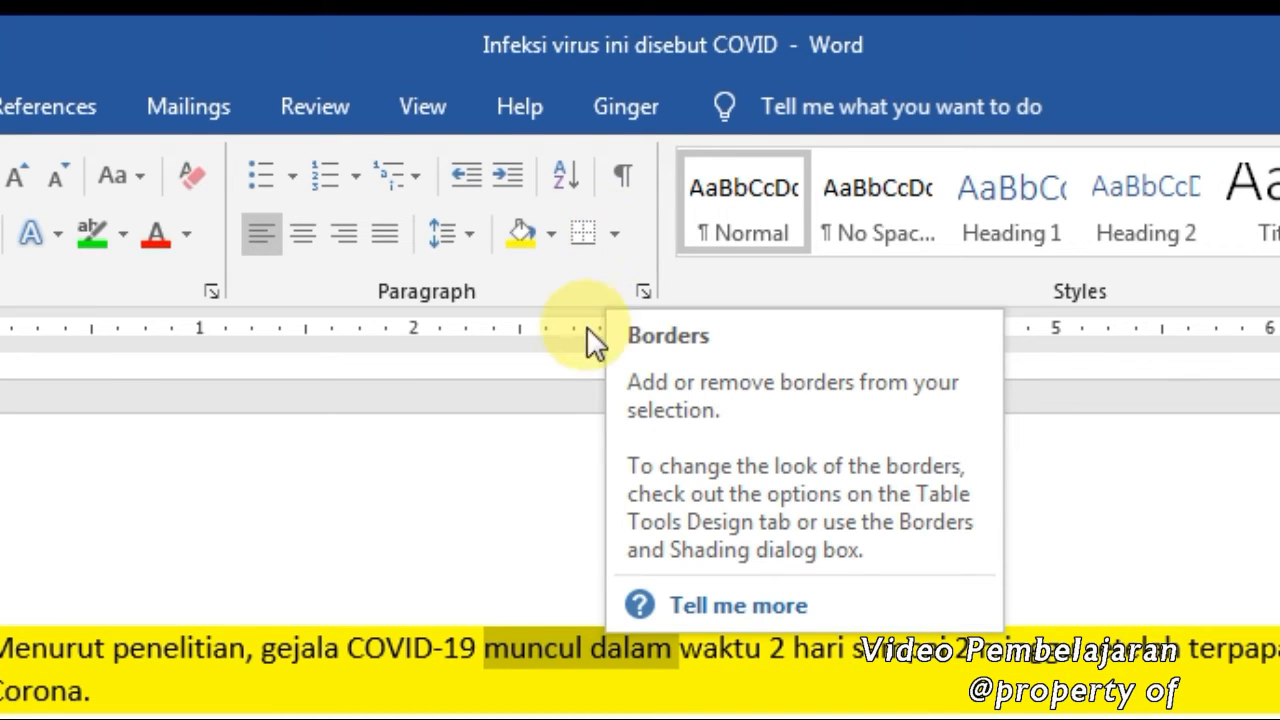
{"action": "left_click", "coordinate": [620, 239]}
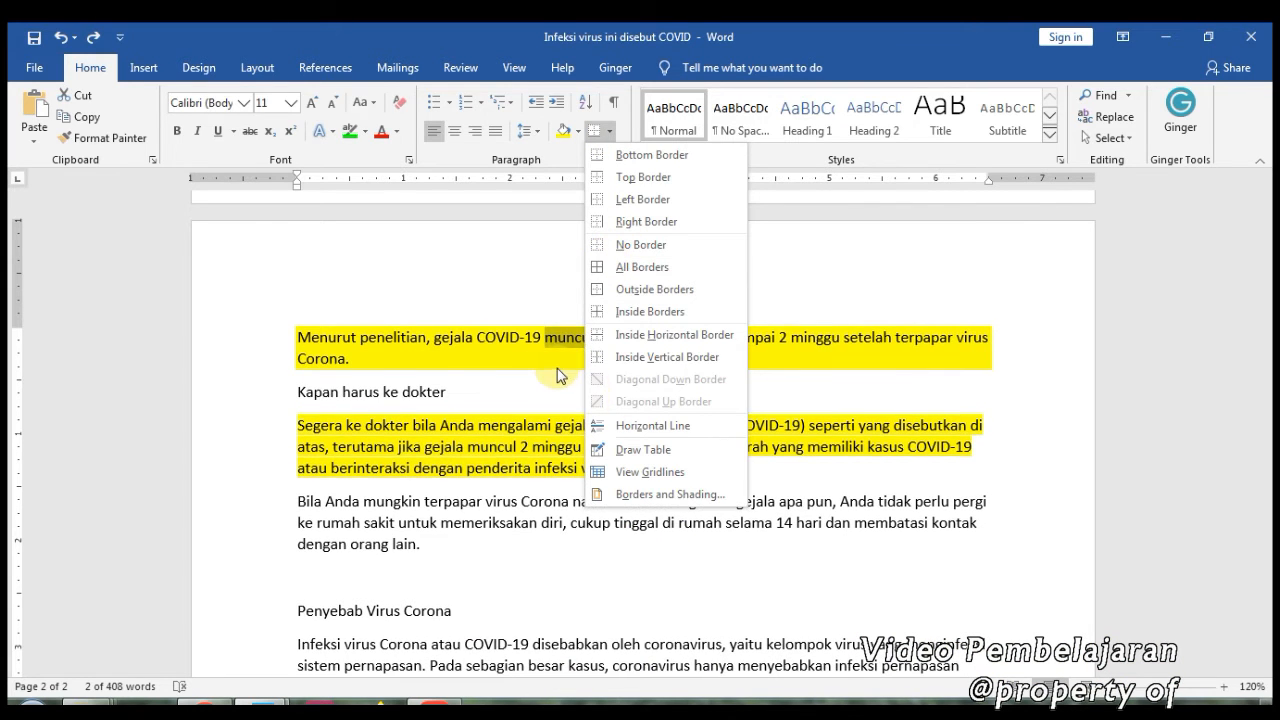
{"action": "left_click", "coordinate": [668, 318]}
Apply All Borders to the highlighted paragraph beginning "Segera ke dokter bila Anda mengalami gejala"
{"action": "left_click_drag", "start_coordinate": [297, 425], "coordinate": [674, 471]}
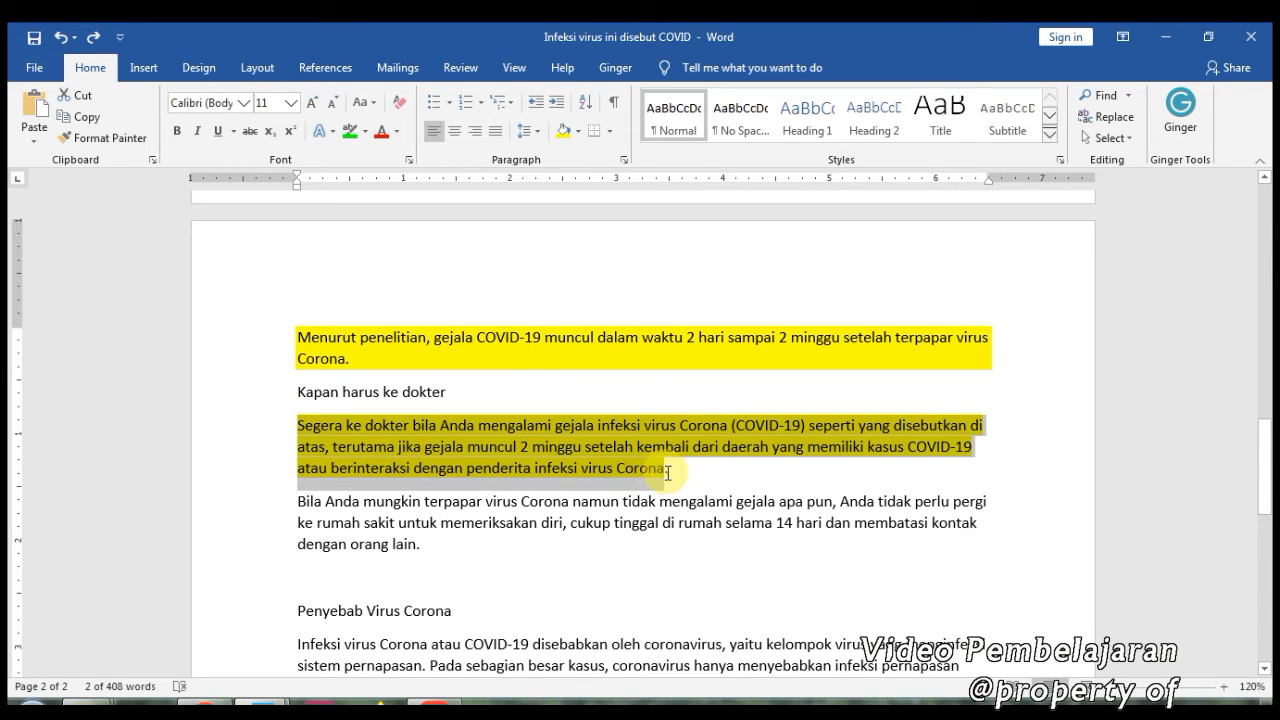
{"action": "left_click", "coordinate": [611, 131]}
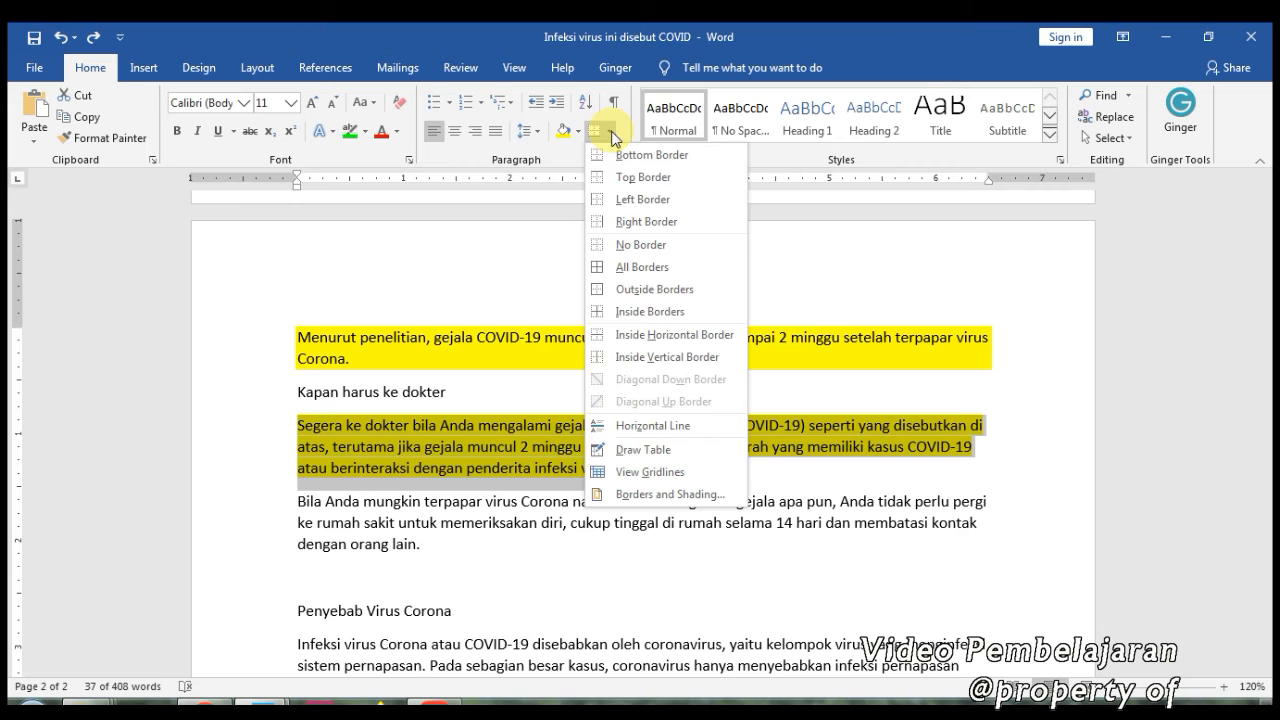
{"action": "left_click", "coordinate": [613, 267]}
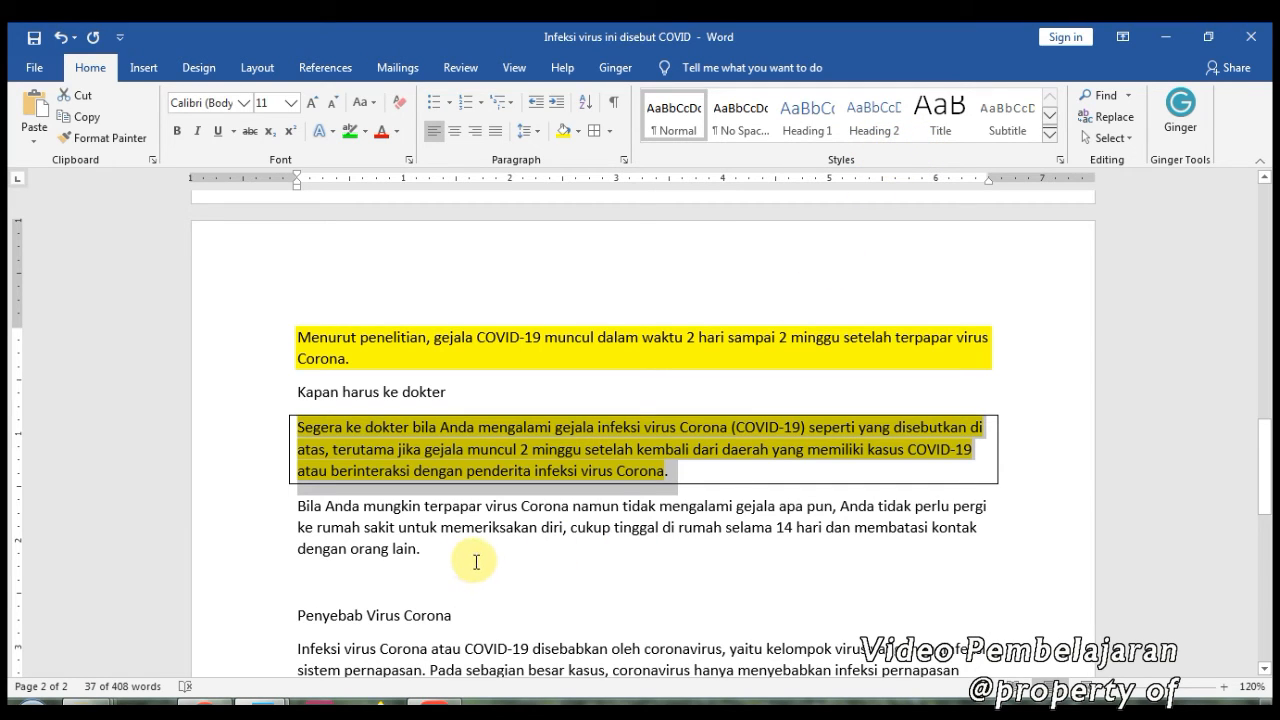
Try the Heading 2 style on the title "COVID-19 (CORONA VIRUS DESEASES 19)" and settle on Heading 3
{"action": "scroll", "coordinate": [482, 555], "scroll_direction": "up", "scroll_amount": 15}
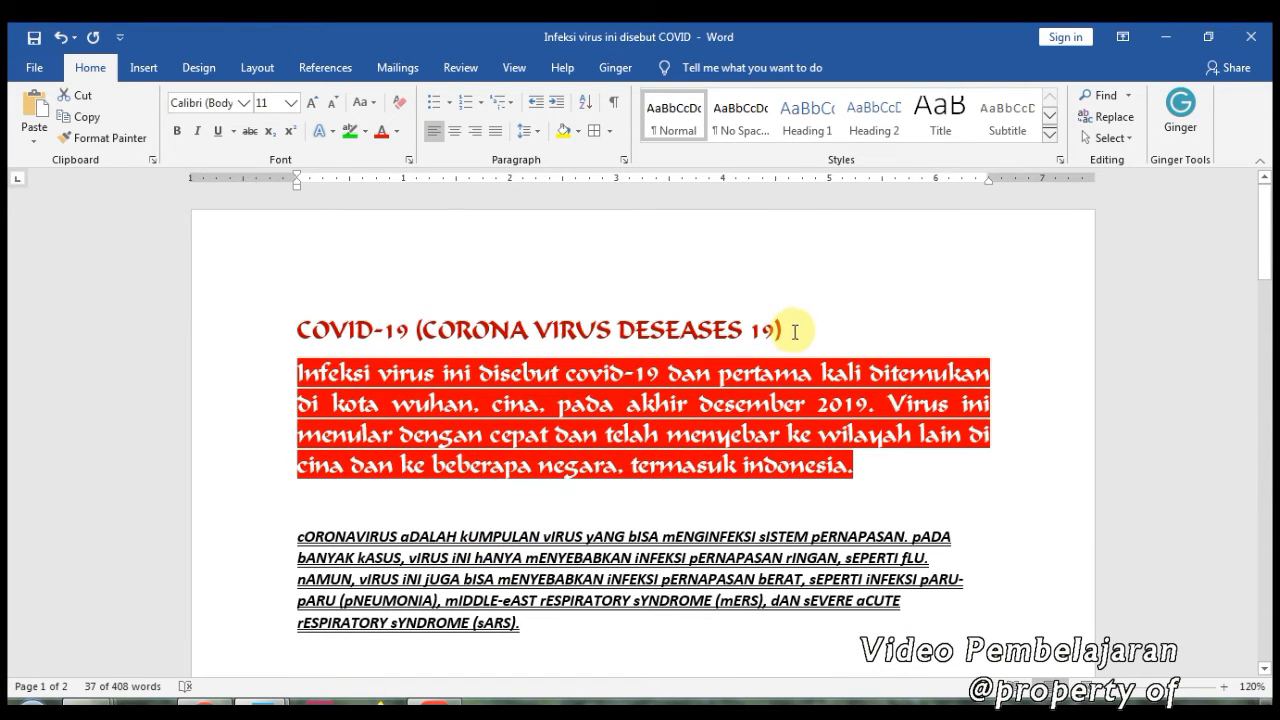
{"action": "left_click_drag", "start_coordinate": [797, 329], "coordinate": [297, 323]}
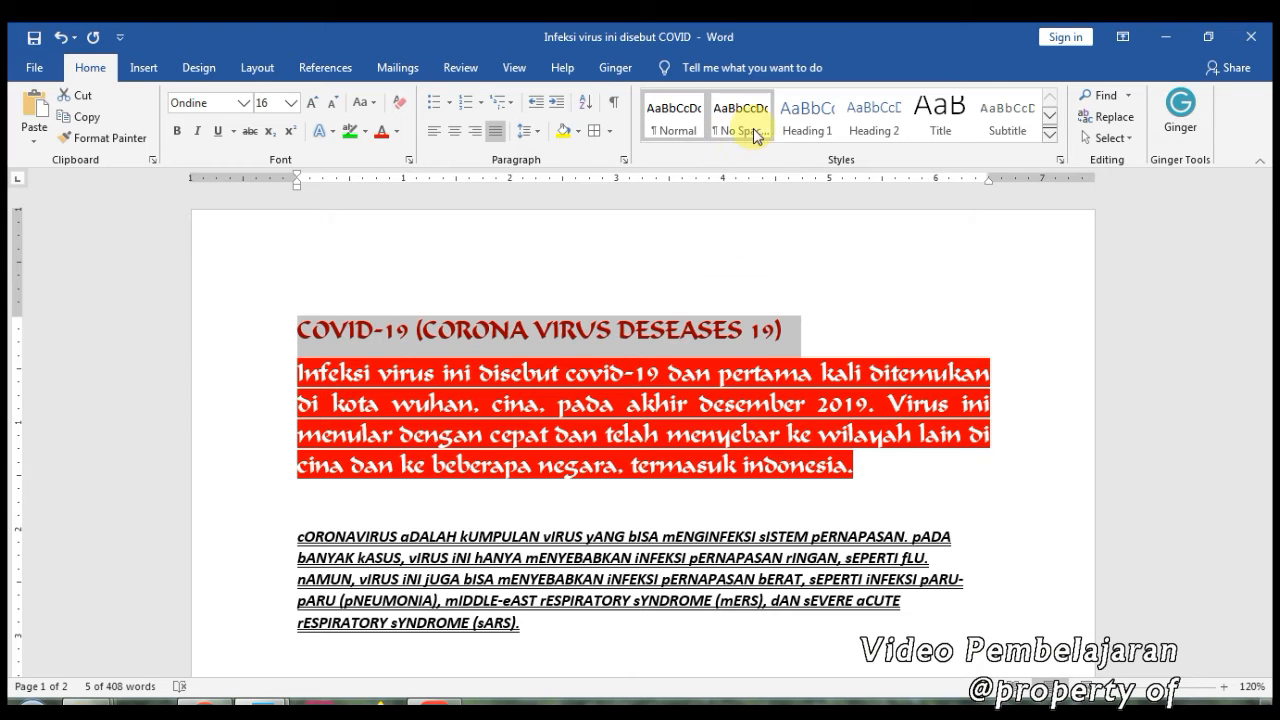
{"action": "left_click", "coordinate": [872, 125]}
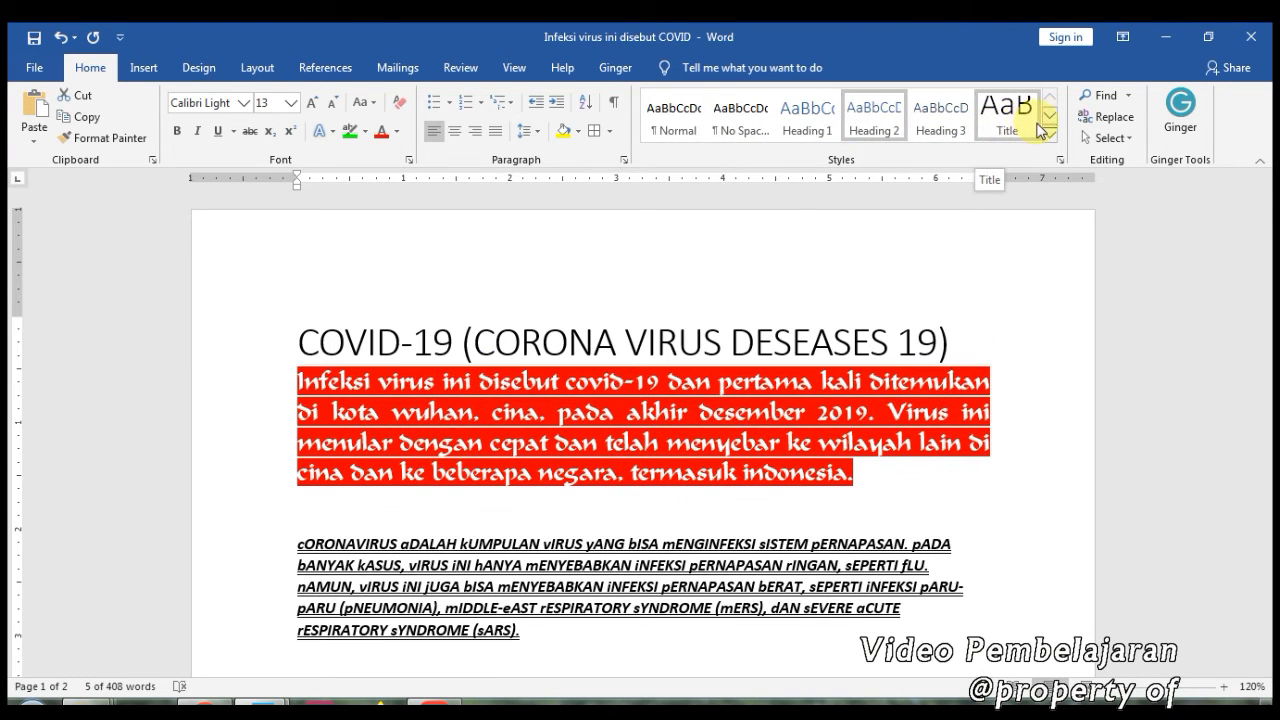
{"action": "left_click", "coordinate": [1049, 120]}
{"action": "left_click", "coordinate": [1050, 137]}
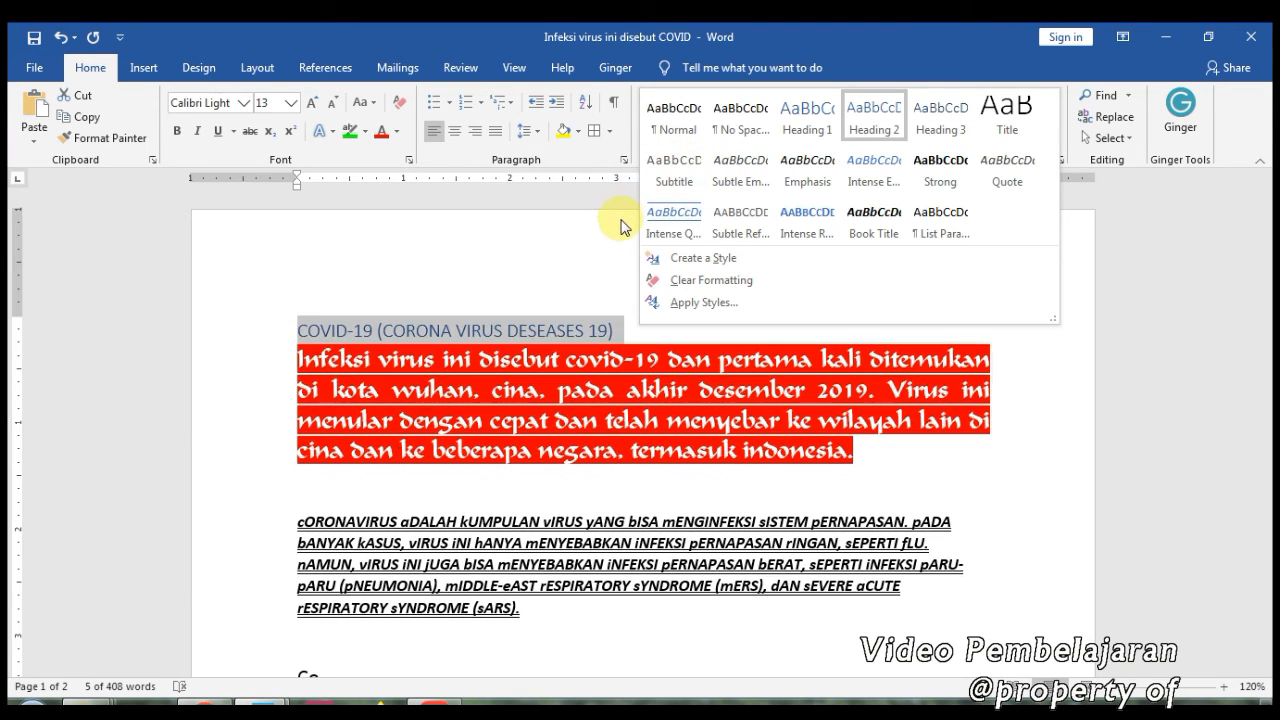
{"action": "left_click", "coordinate": [940, 130]}
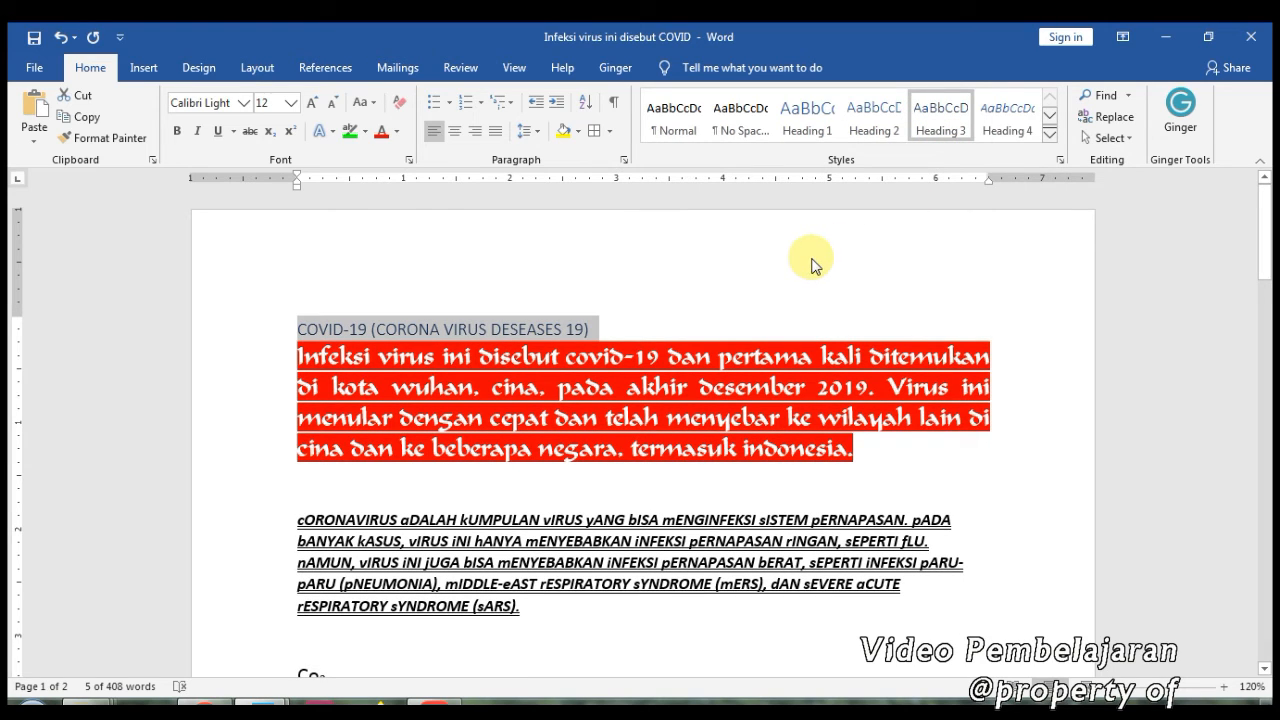
Search the document for "virus" and look through the listed matches
{"action": "left_click", "coordinate": [1130, 96]}
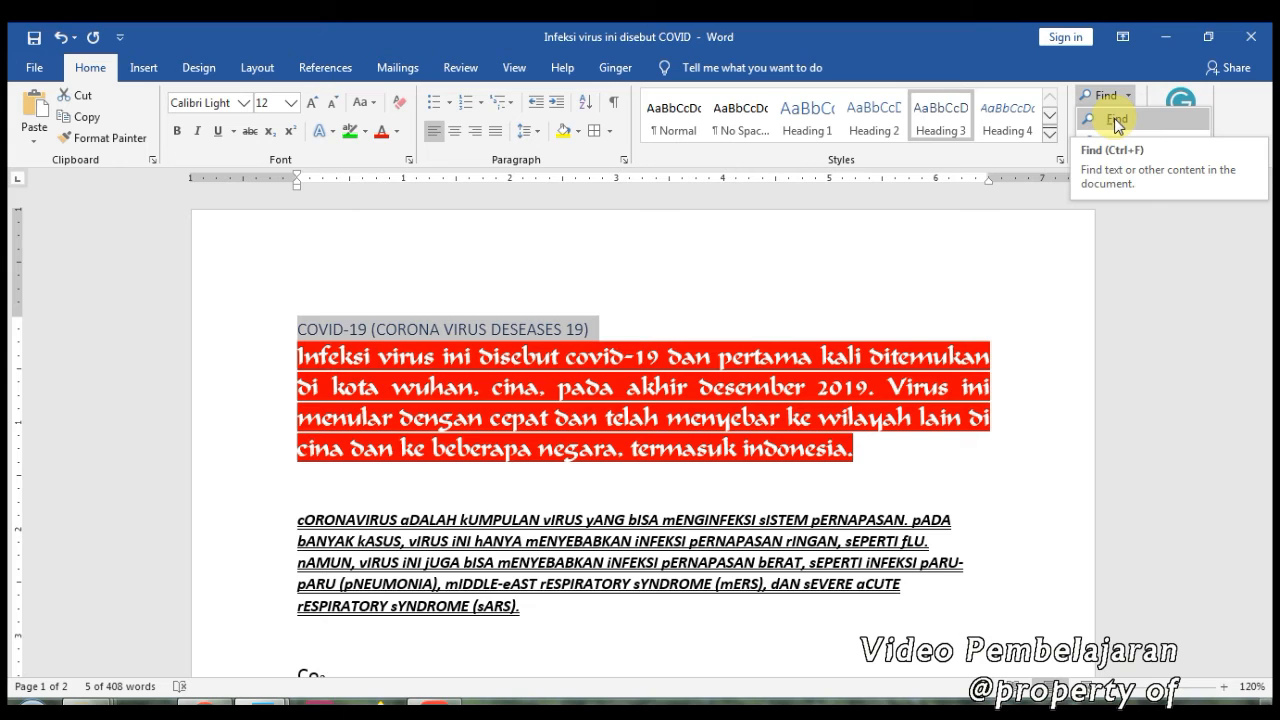
{"action": "left_click", "coordinate": [1117, 124]}
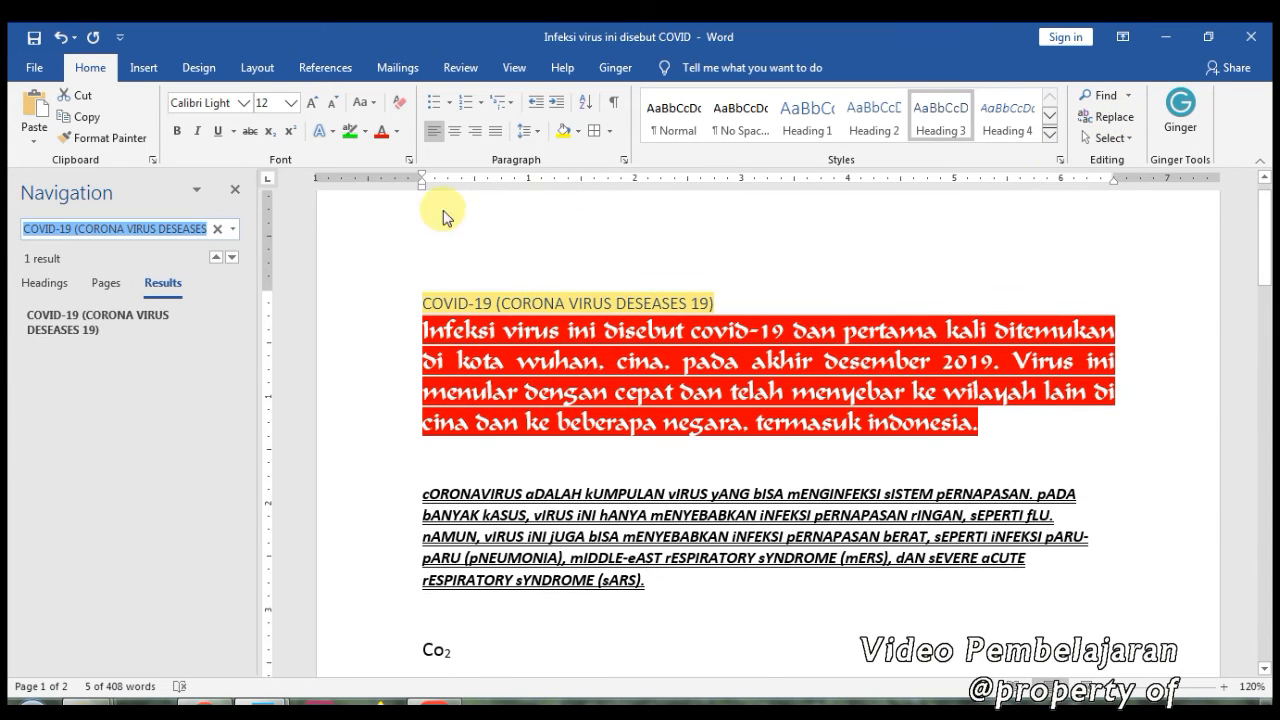
{"action": "left_click", "coordinate": [217, 229]}
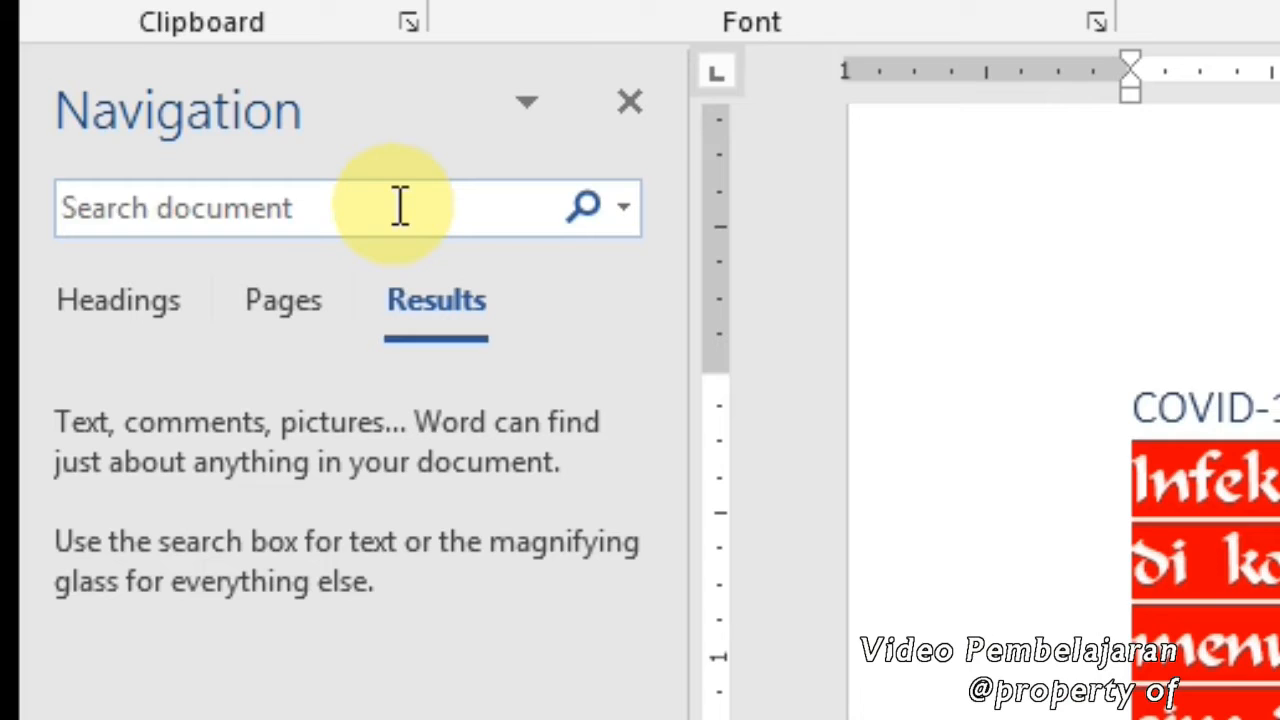
{"action": "right_click", "coordinate": [149, 228]}
{"action": "left_click", "coordinate": [186, 285]}
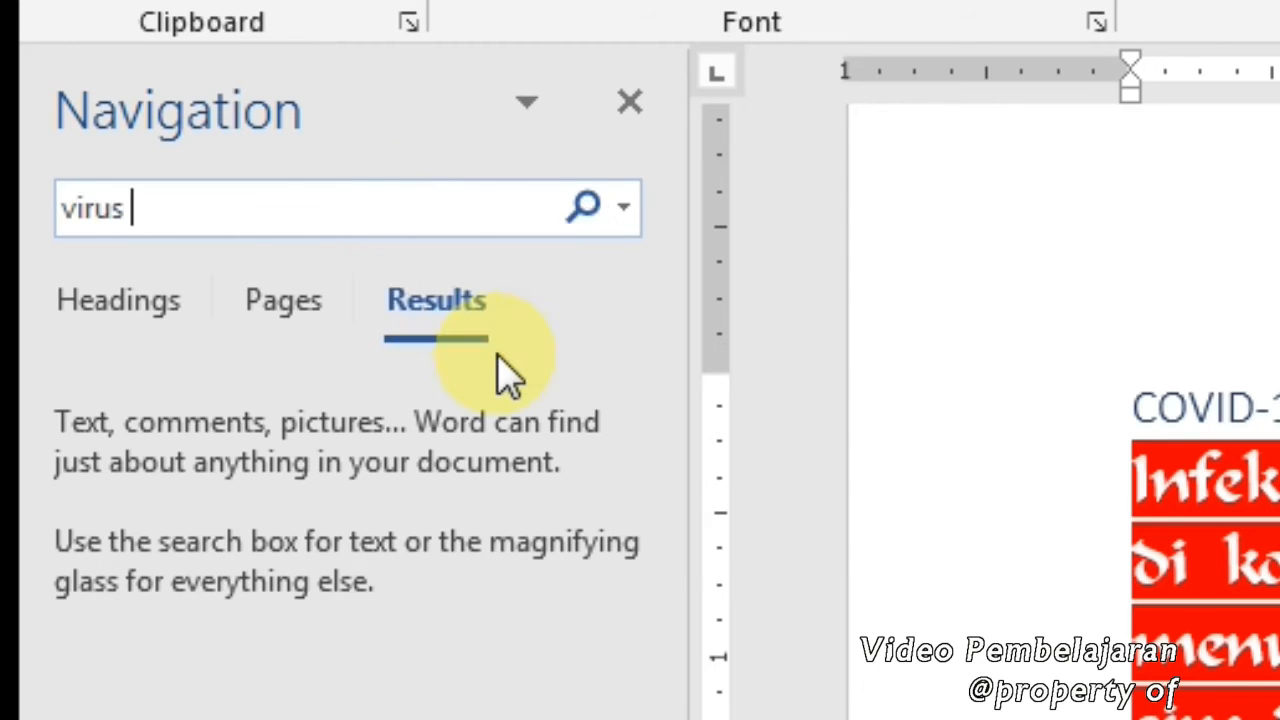
{"action": "left_click", "coordinate": [432, 305]}
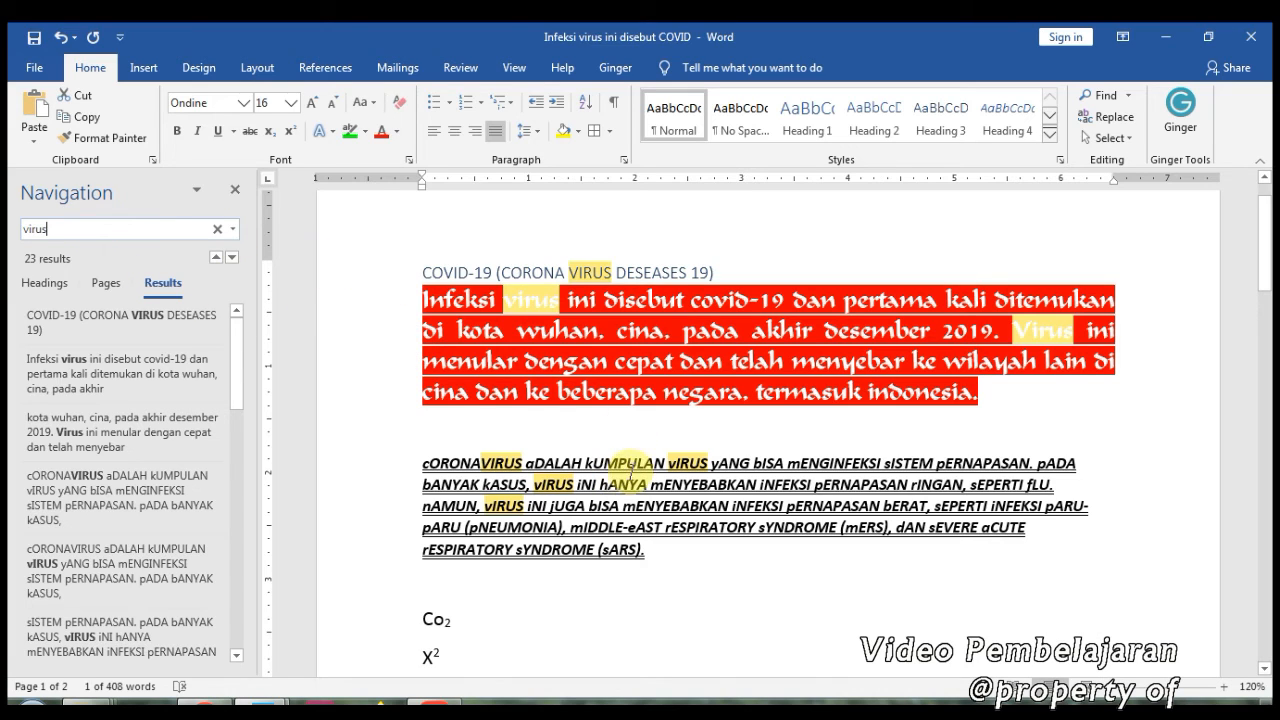
{"action": "left_click", "coordinate": [684, 550]}
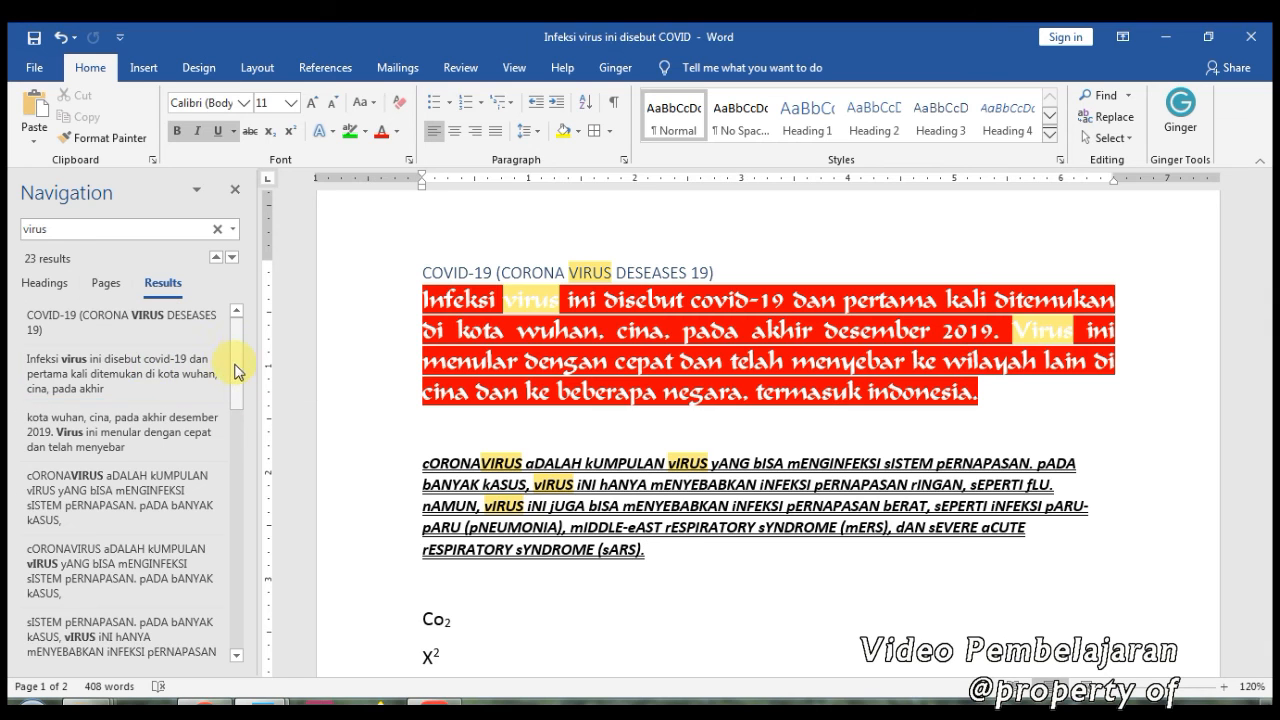
{"action": "left_click_drag", "start_coordinate": [237, 366], "coordinate": [371, 508]}
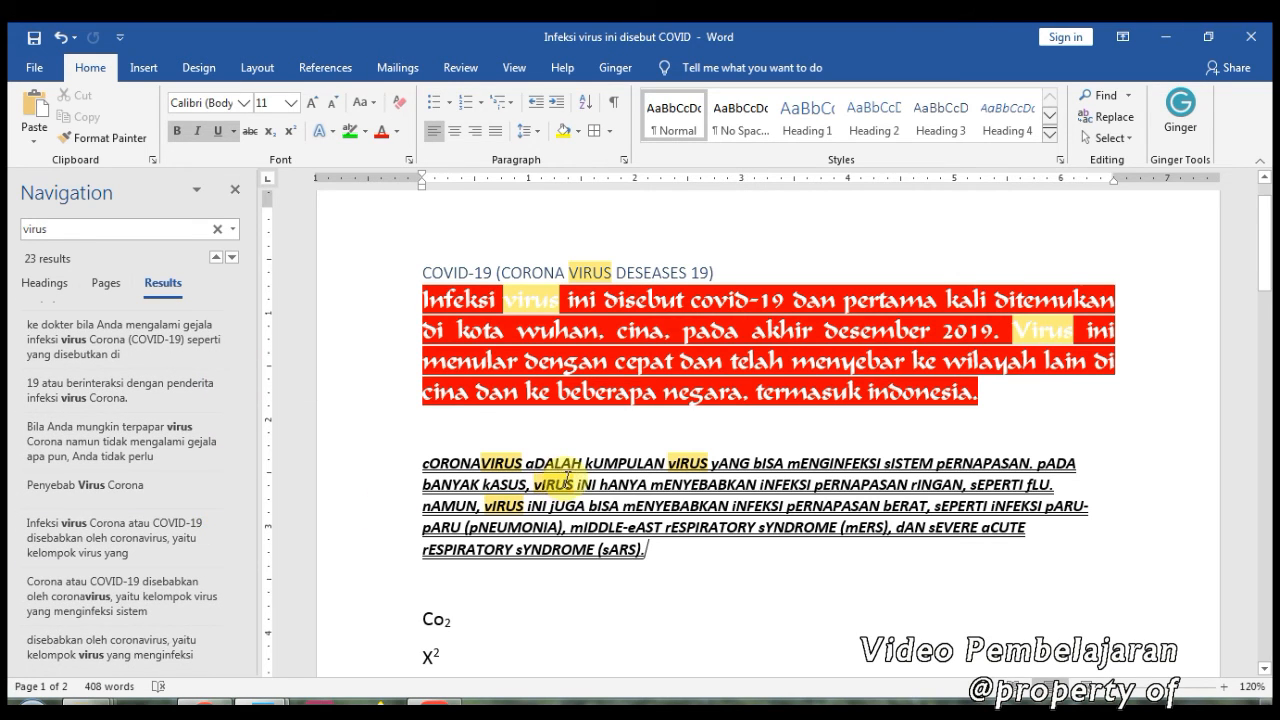
Look over the highlighted "virus" matches in the document text and close the search navigation
{"action": "scroll", "coordinate": [563, 478], "scroll_direction": "down", "scroll_amount": 1}
{"action": "scroll", "coordinate": [600, 500], "scroll_direction": "down", "scroll_amount": 4}
{"action": "scroll", "coordinate": [640, 460], "scroll_direction": "down", "scroll_amount": 10}
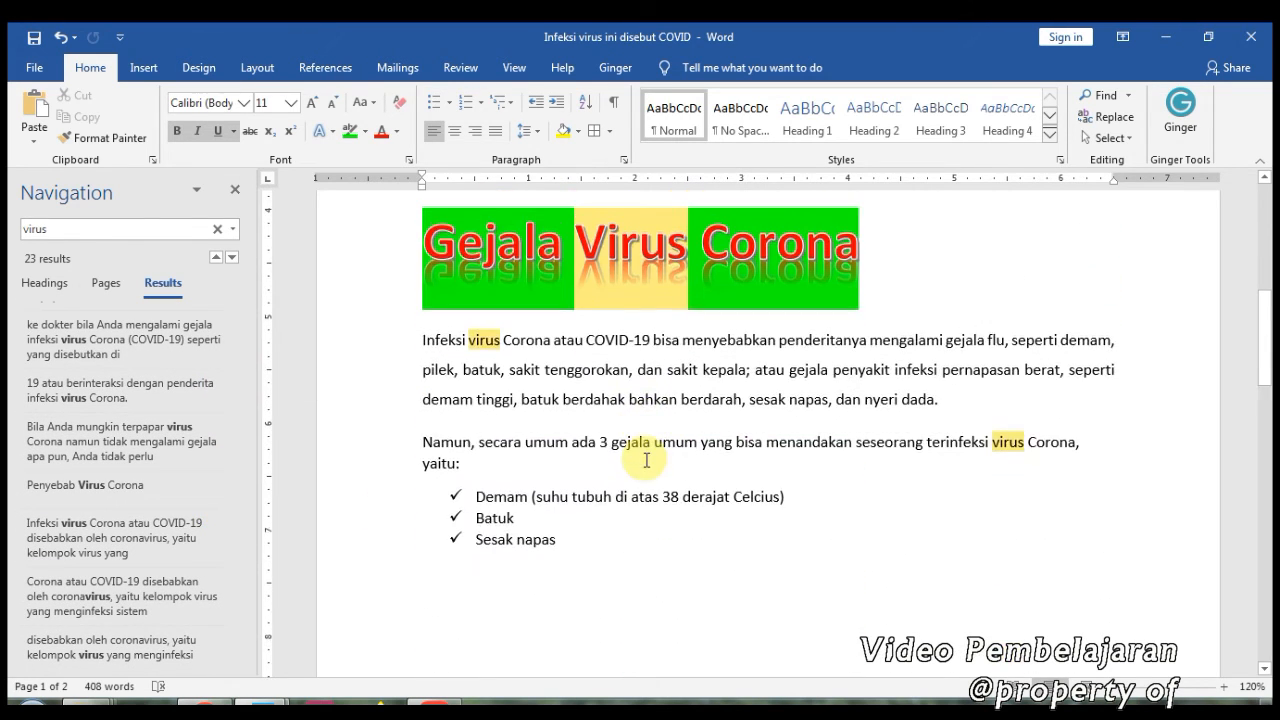
{"action": "scroll", "coordinate": [646, 460], "scroll_direction": "up", "scroll_amount": 12}
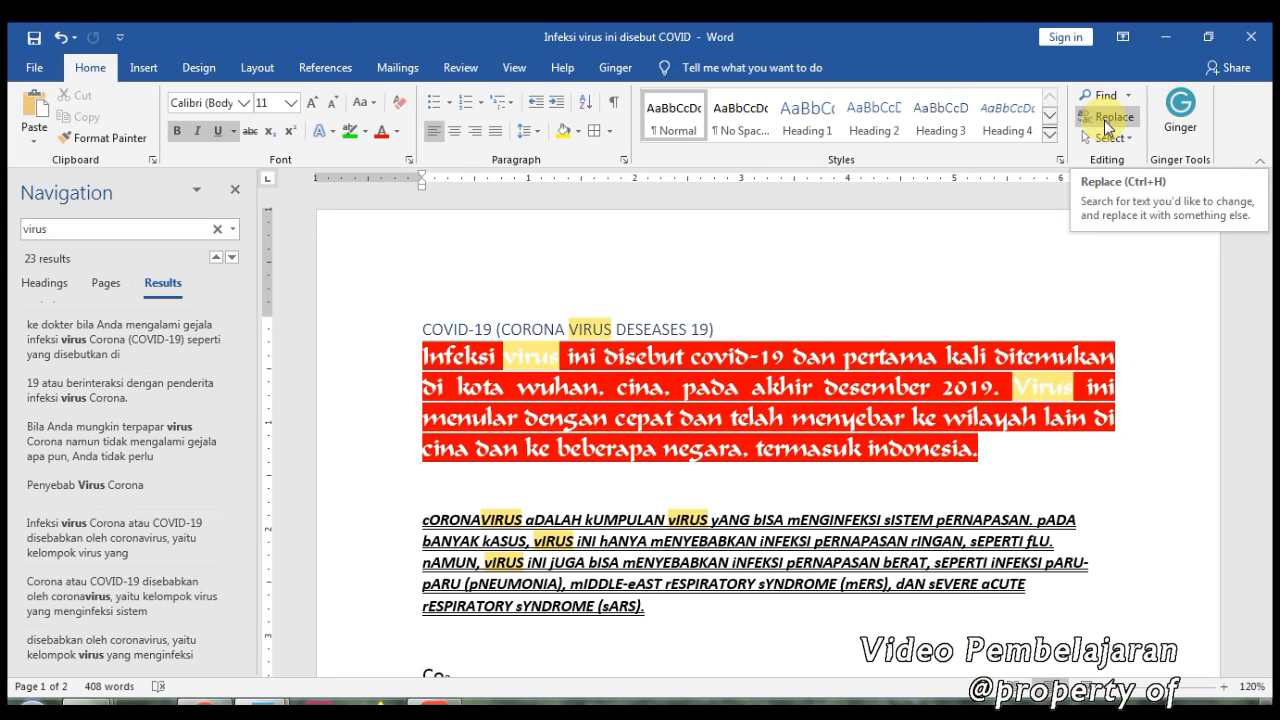
{"action": "left_click", "coordinate": [235, 189]}
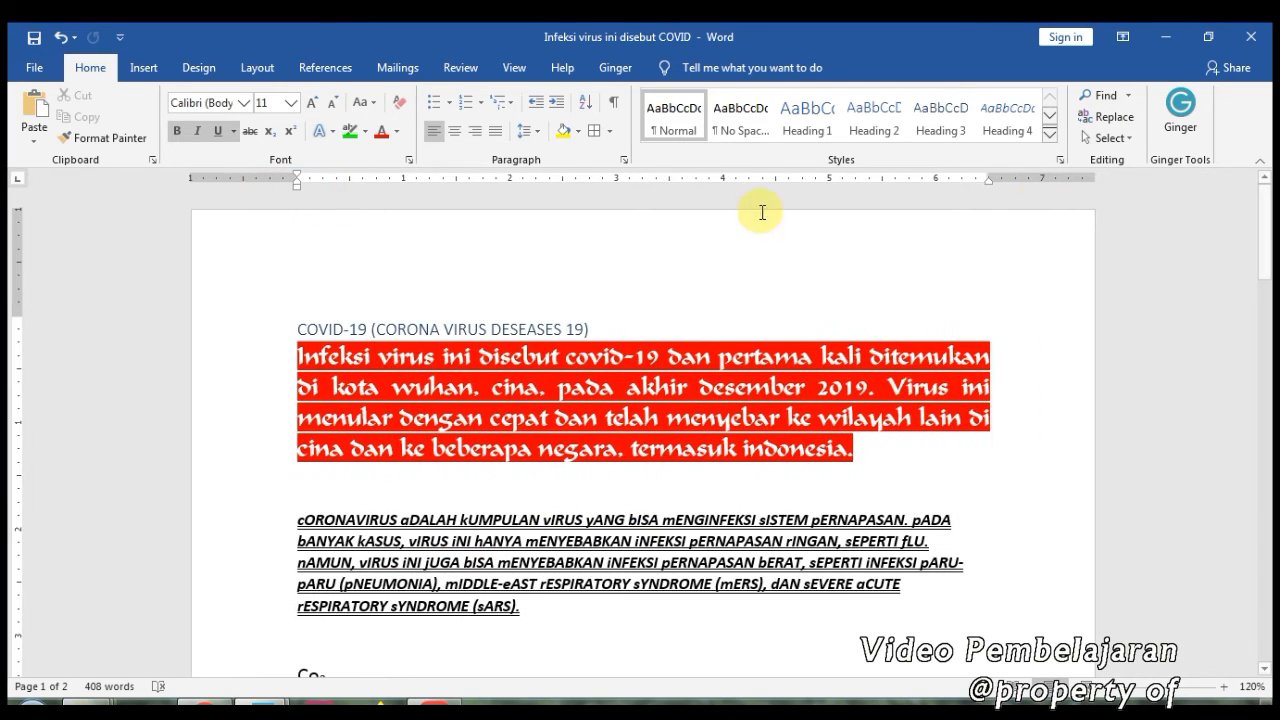
Replace every occurrence of "virus" with "viruses" throughout the document and check the replaced text
{"action": "left_click", "coordinate": [1110, 116]}
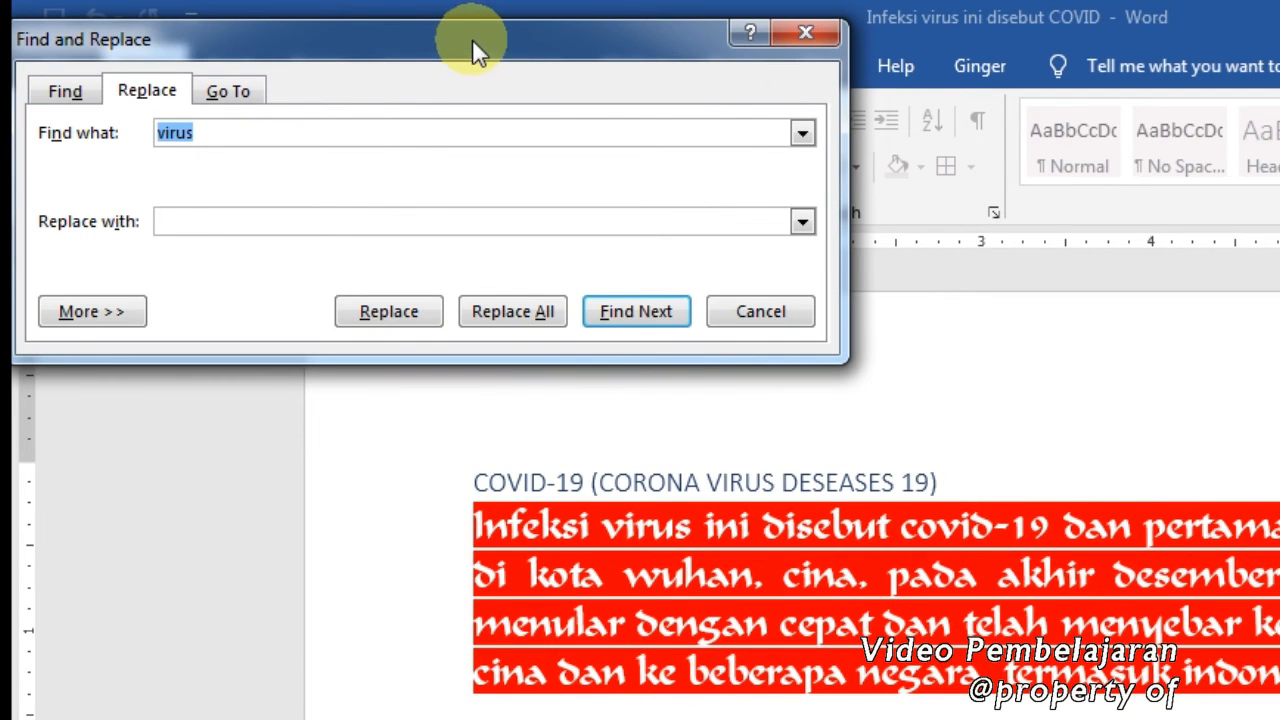
{"action": "left_click", "coordinate": [199, 218]}
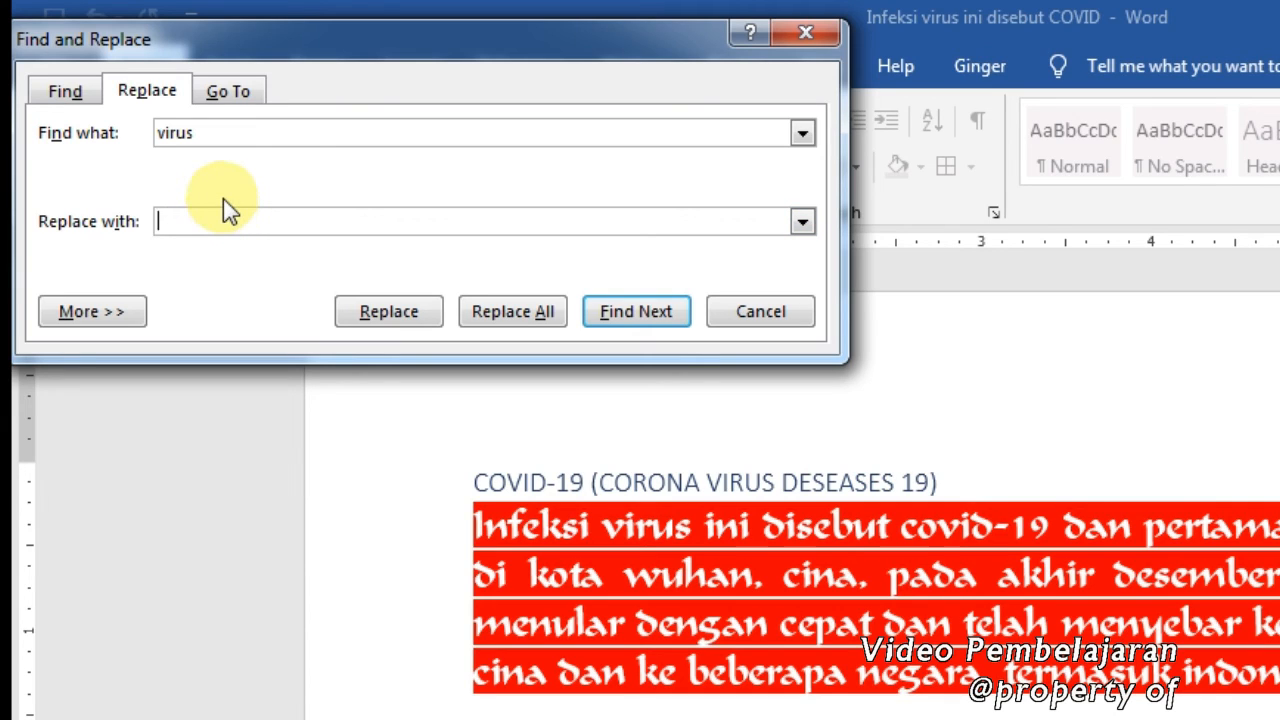
{"action": "type", "text": "viruses"}
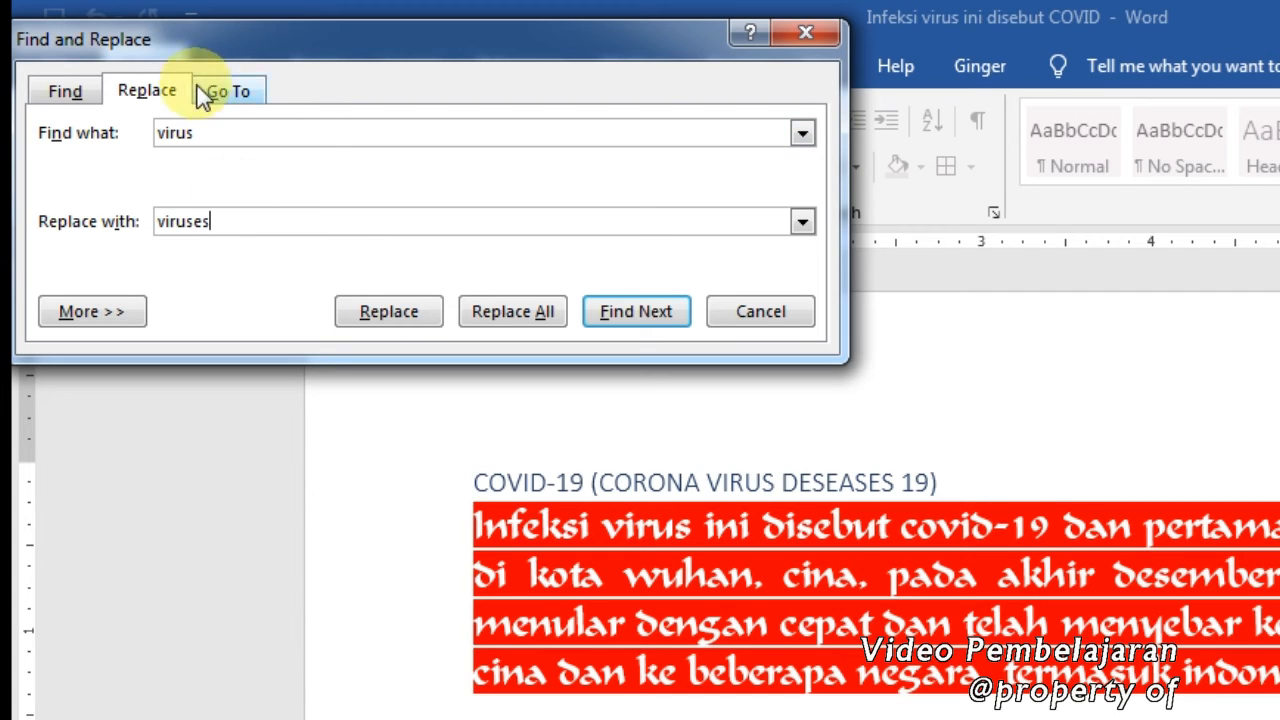
{"action": "left_click_drag", "start_coordinate": [258, 44], "coordinate": [410, 162]}
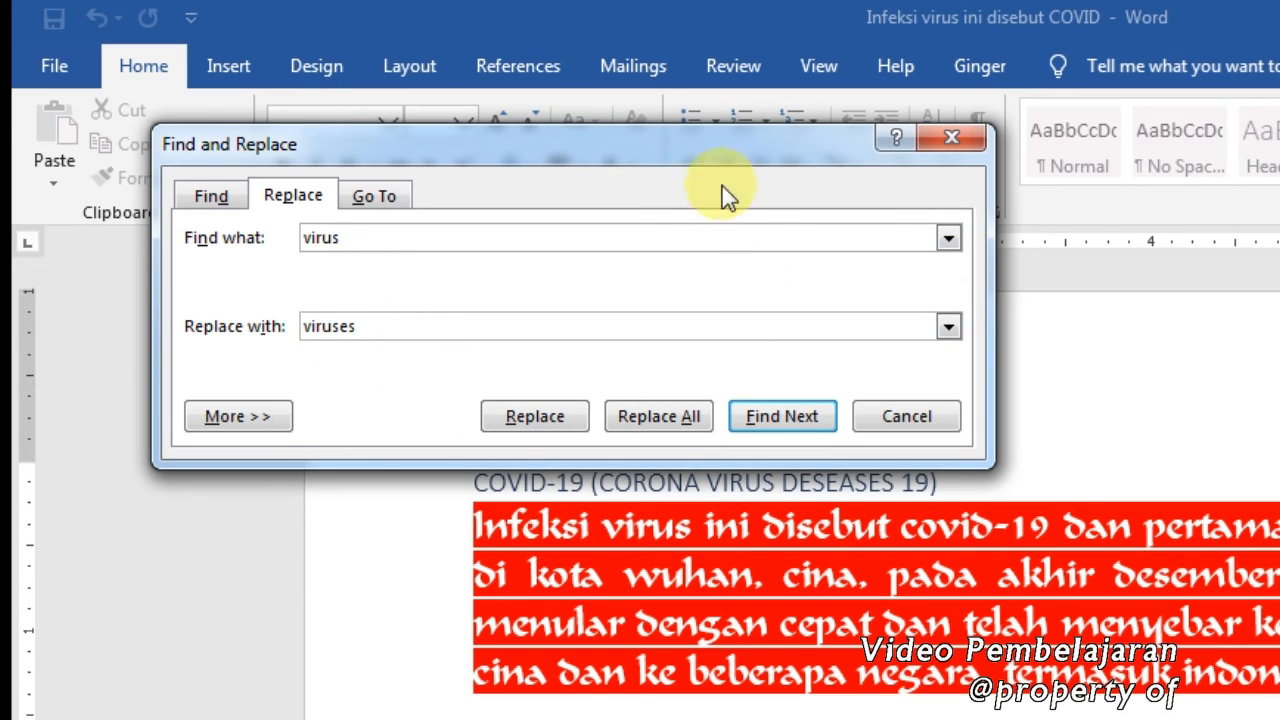
{"action": "left_click_drag", "start_coordinate": [719, 161], "coordinate": [714, 115]}
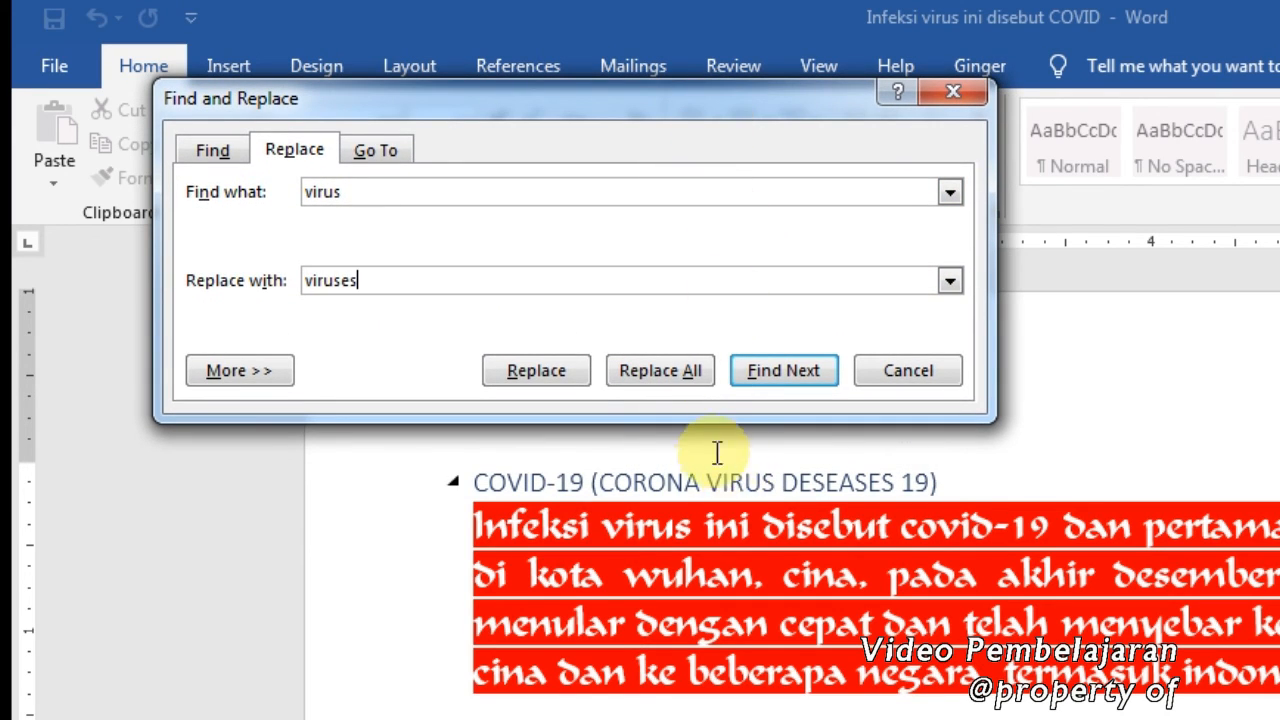
{"action": "left_click", "coordinate": [661, 374]}
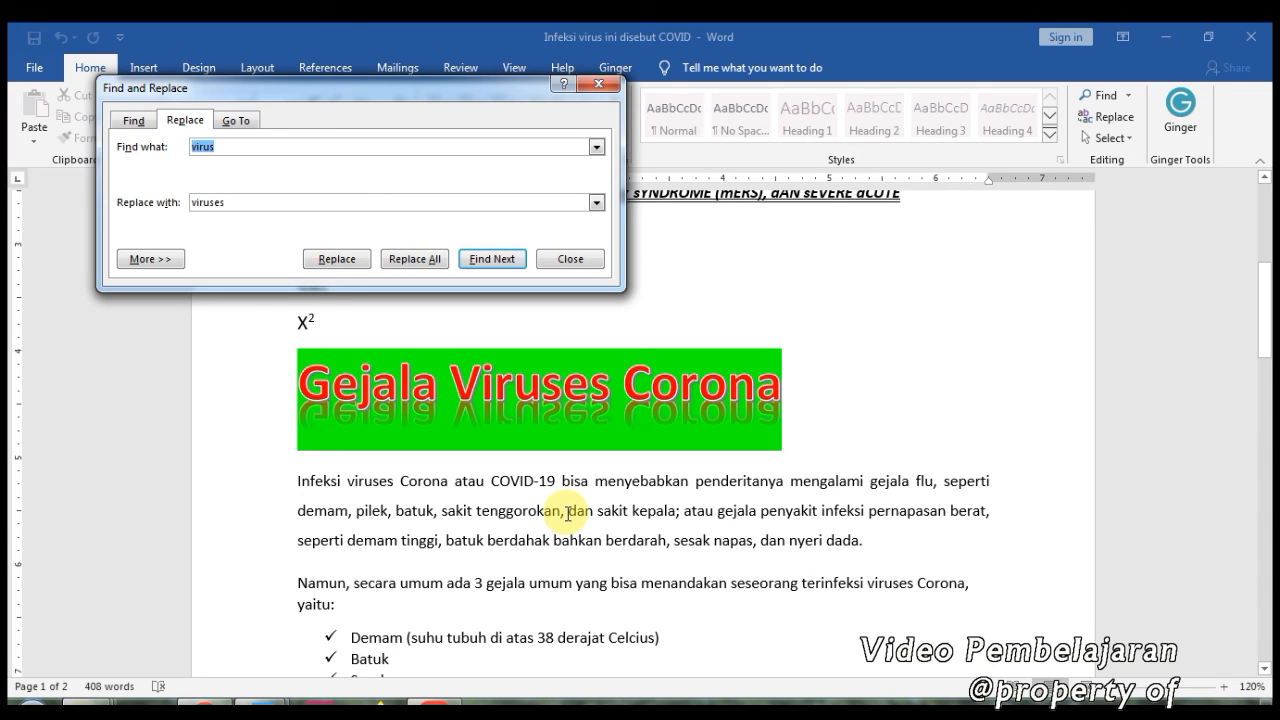
{"action": "left_click", "coordinate": [495, 258]}
{"action": "left_click", "coordinate": [575, 260]}
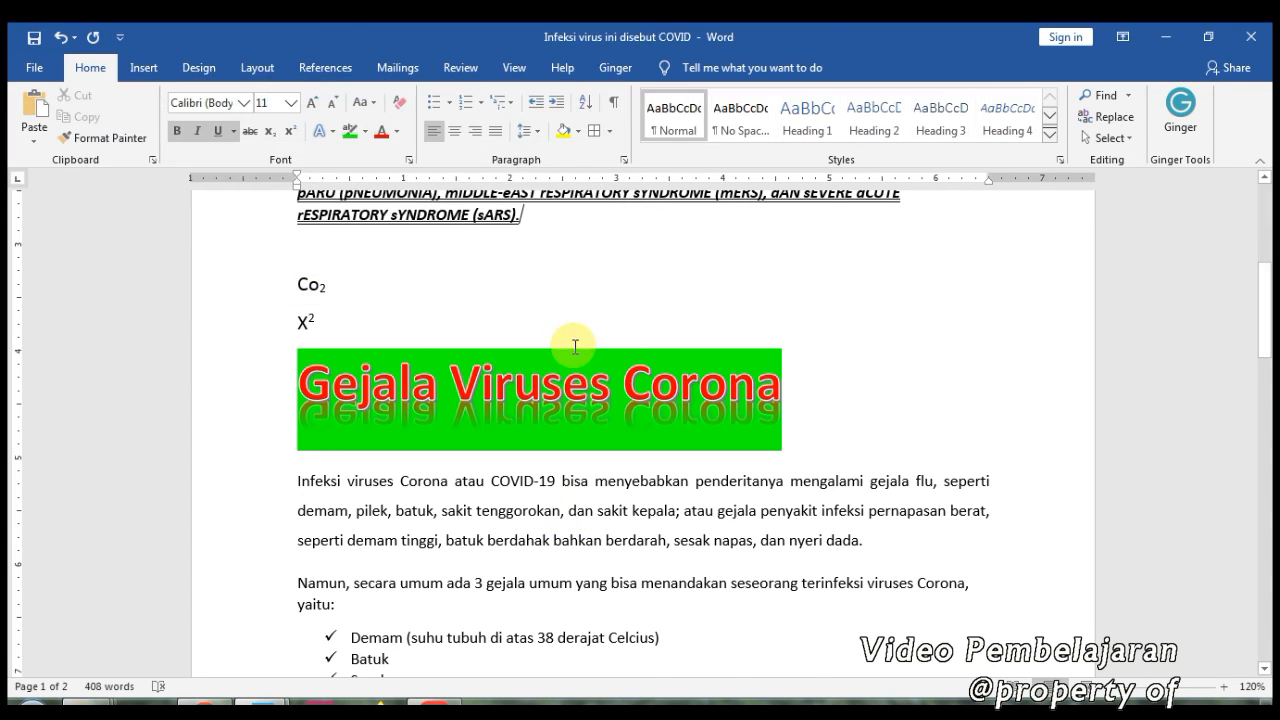
{"action": "scroll", "coordinate": [573, 340], "scroll_direction": "up", "scroll_amount": 6}
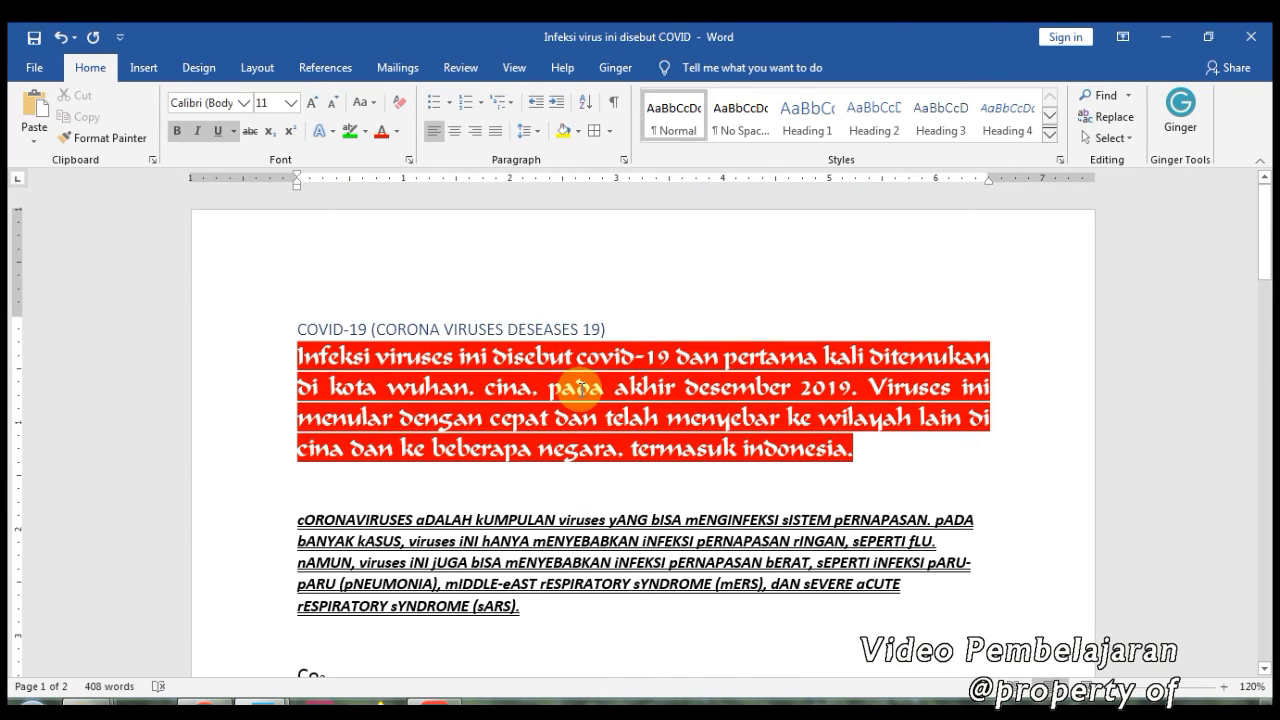